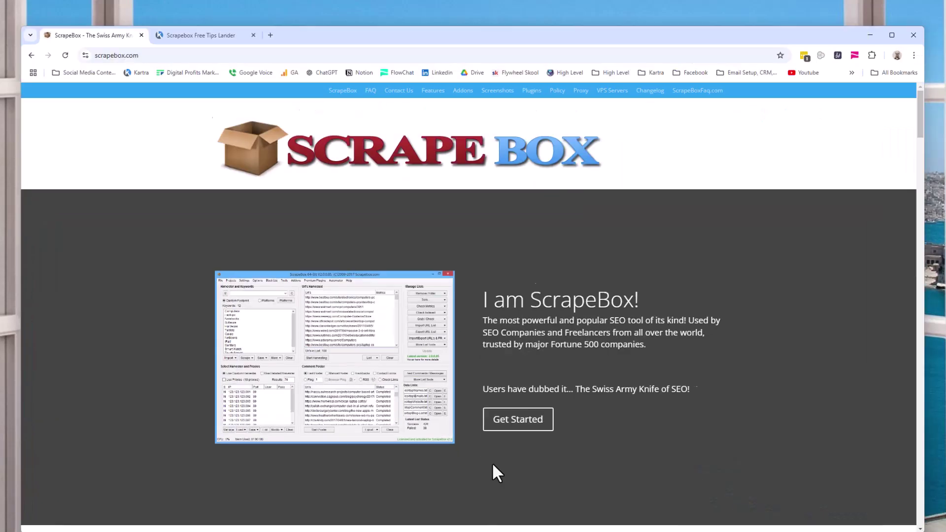
Look over the ScrapeBox homepage and the Scrapebox tips page, and return to the ScrapeBox program
scroll(202, 211, "down", 20)
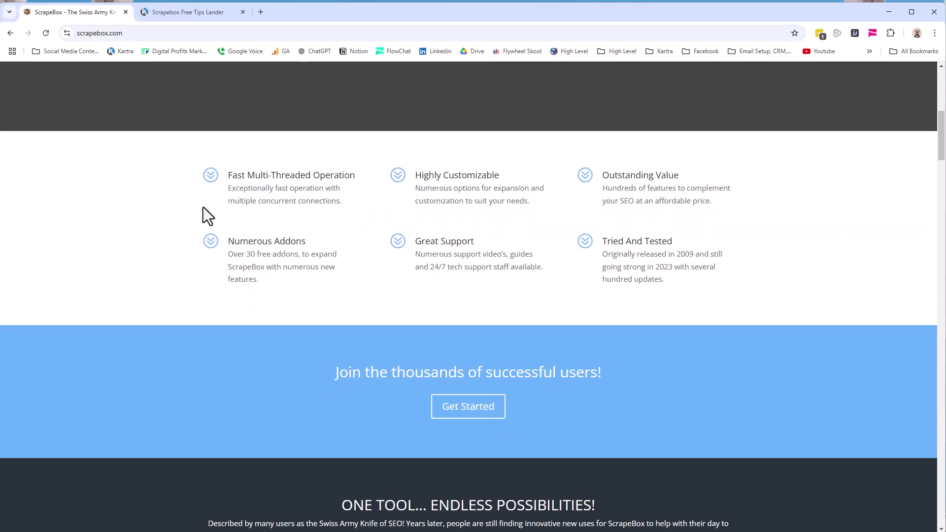
scroll(269, 219, "down", 15)
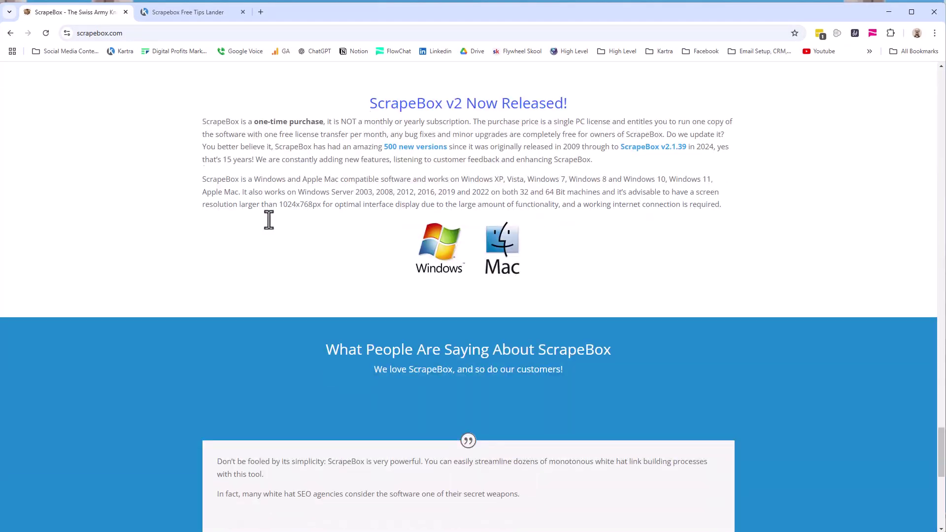
scroll(465, 194, "up", 10)
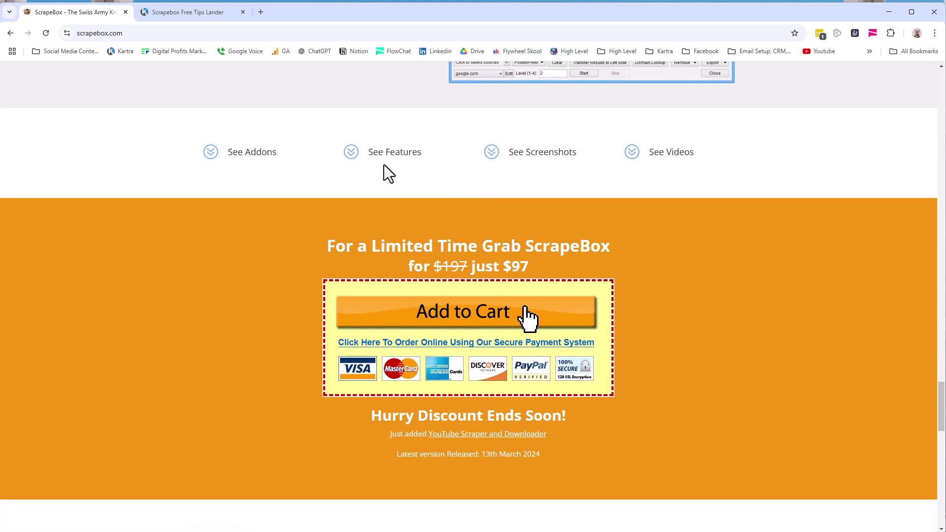
left_click(179, 20)
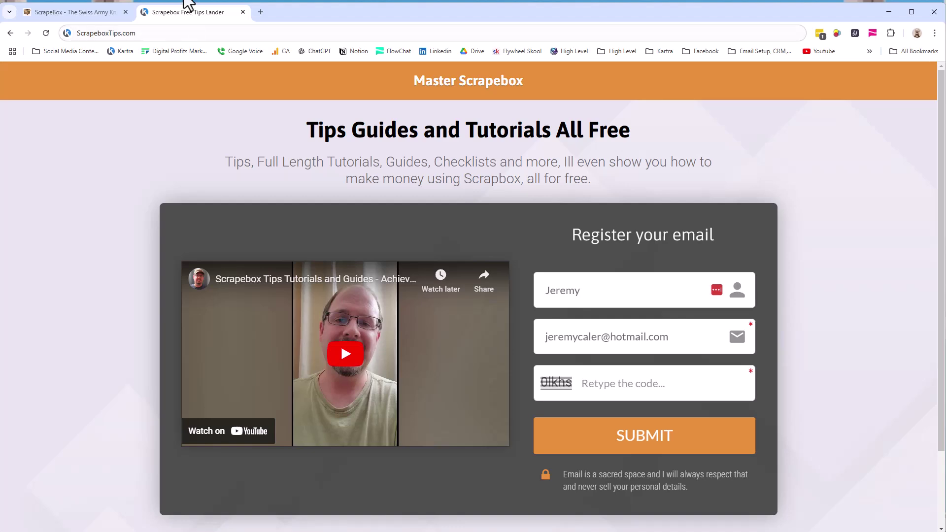
left_click(891, 10)
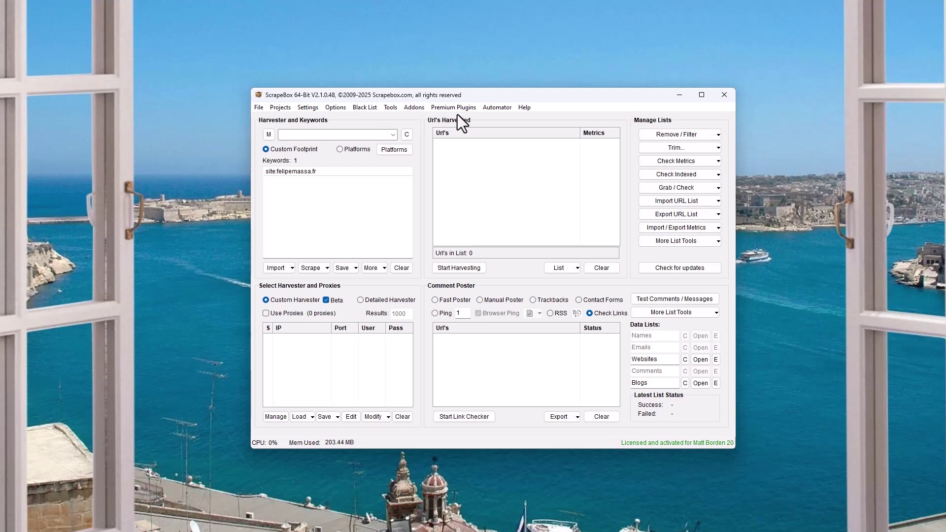
Check the installed addons and view the Automator plugin's entry in the list of available premium plugins
left_click_drag(419, 97, 414, 97)
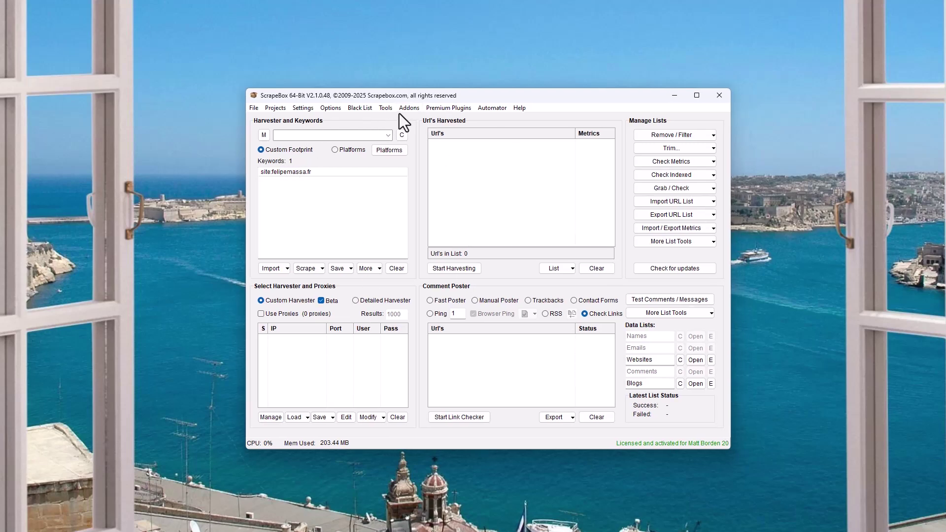
left_click(407, 109)
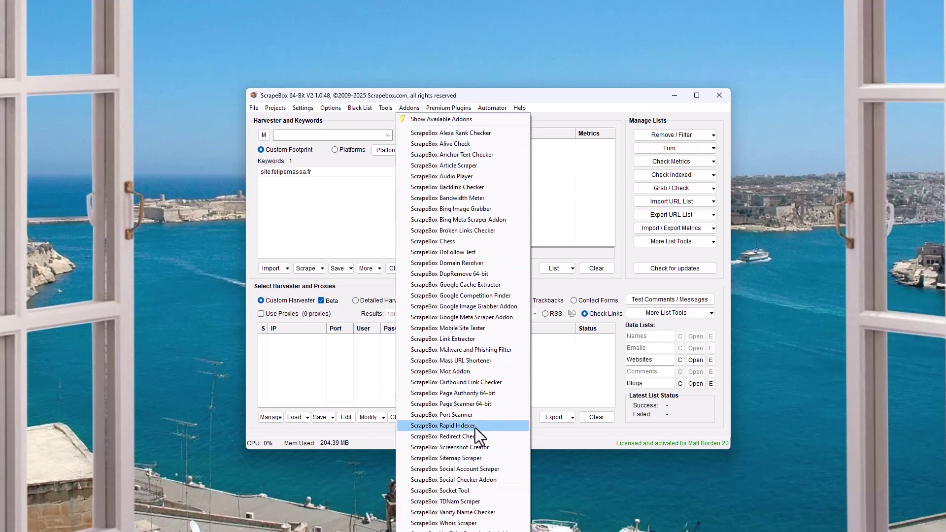
mouse_move(439, 106)
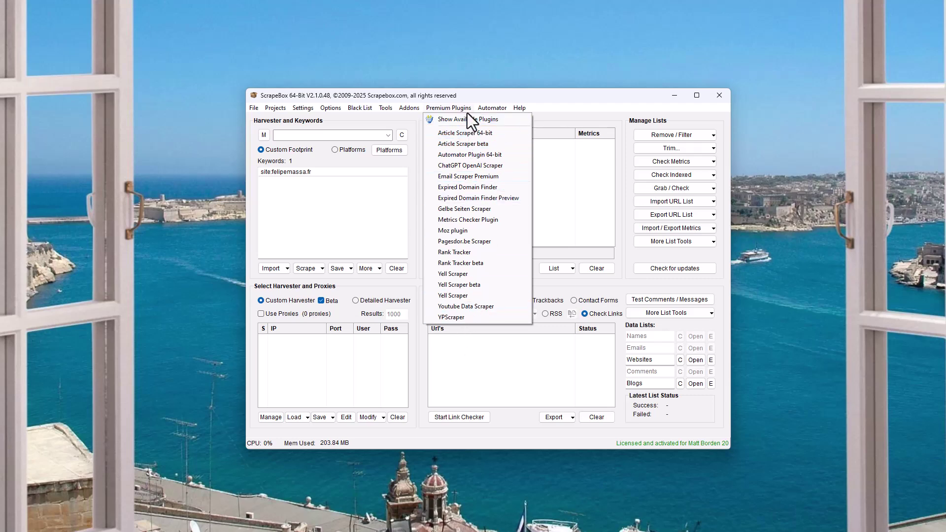
left_click(452, 120)
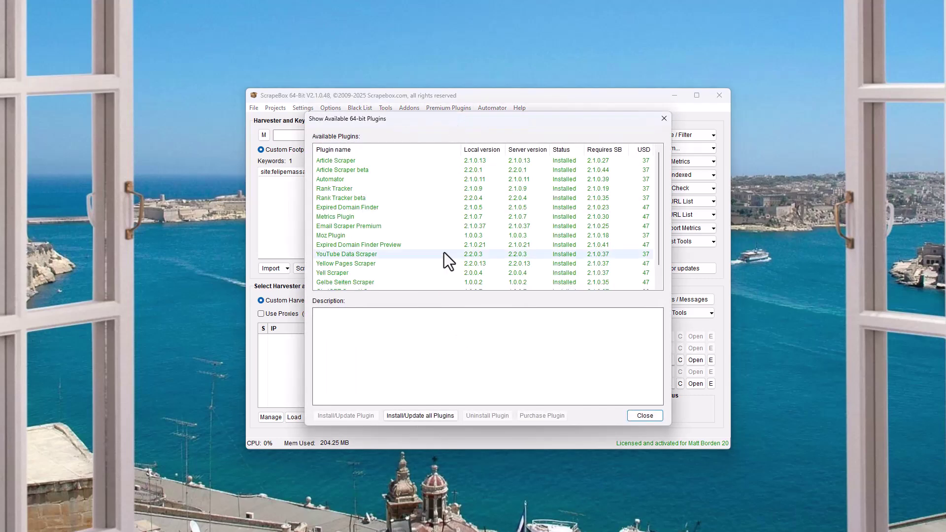
left_click(341, 179)
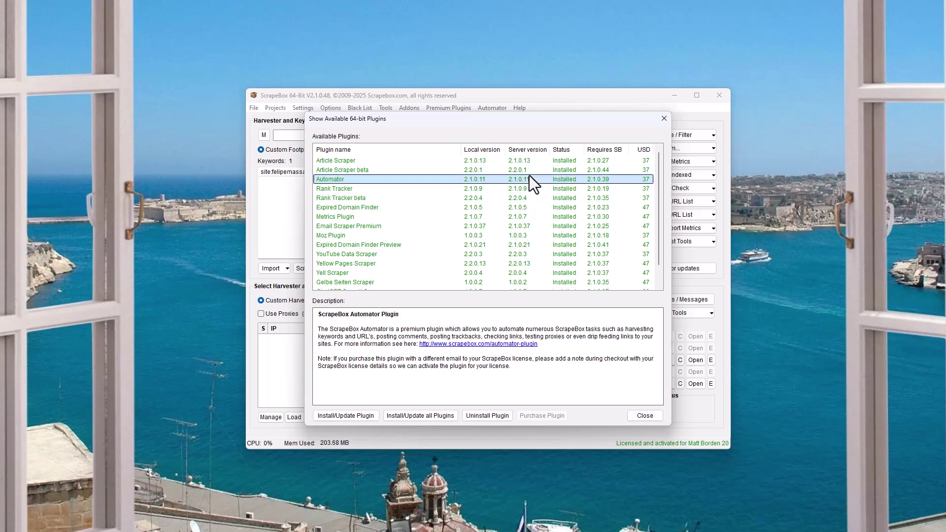
left_click(642, 417)
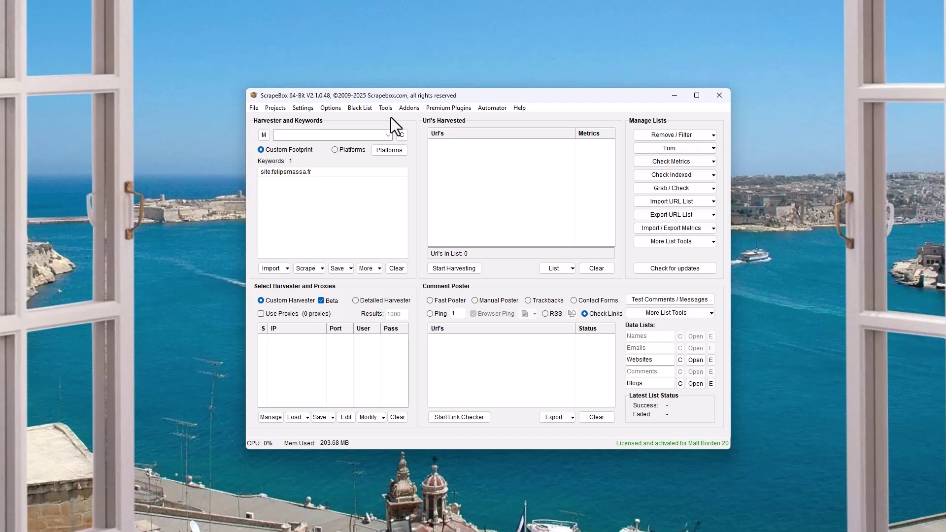
Open the Automator Plugin 64-bit and move its window down over the main ScrapeBox window
left_click(446, 106)
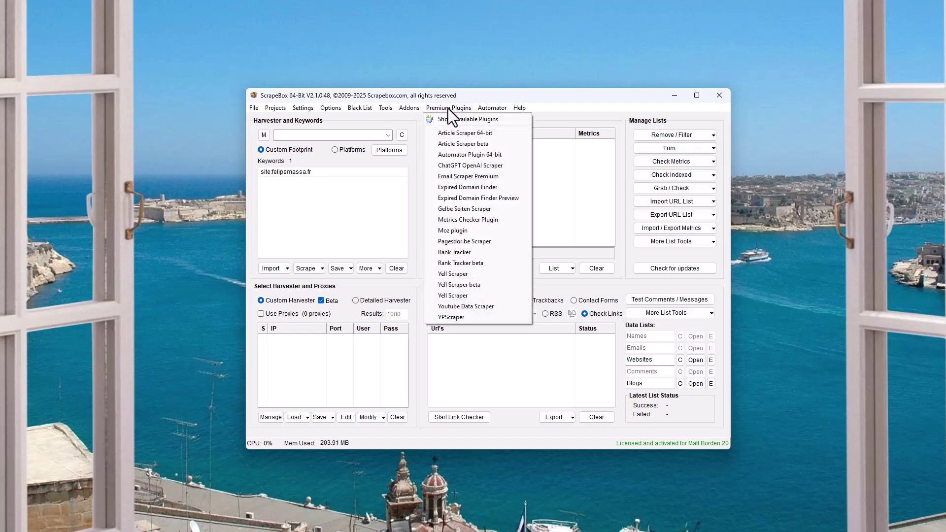
left_click(462, 156)
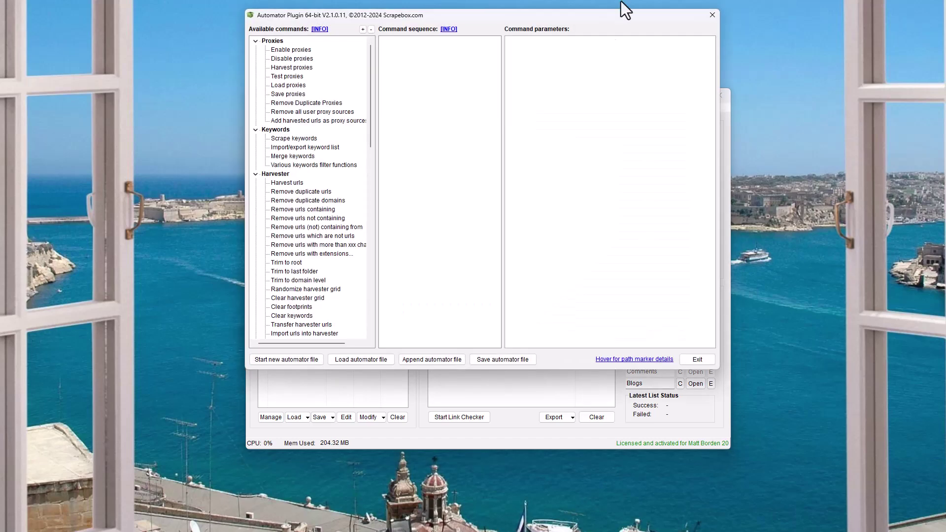
left_click_drag(466, 18, 485, 70)
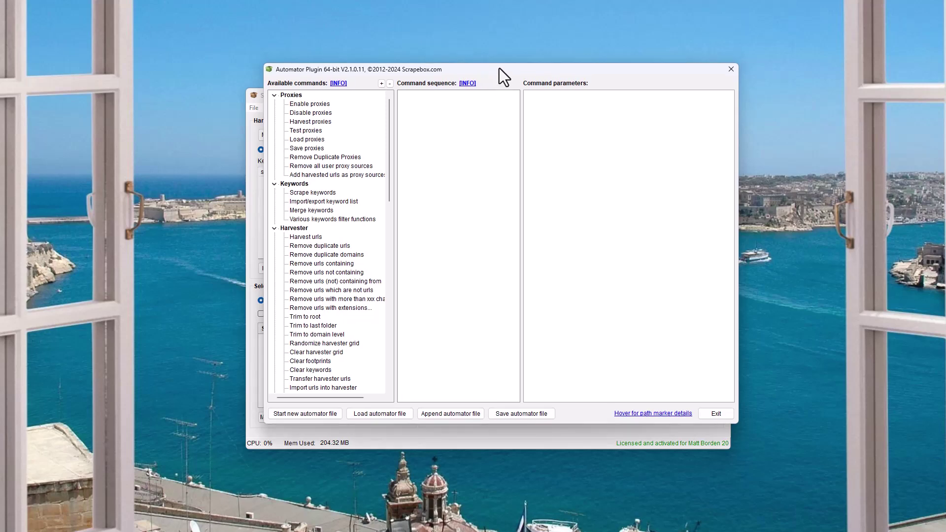
Move the Automator window aside to view the main ScrapeBox window's sections, and place it back over that window
left_click_drag(498, 70, 692, 235)
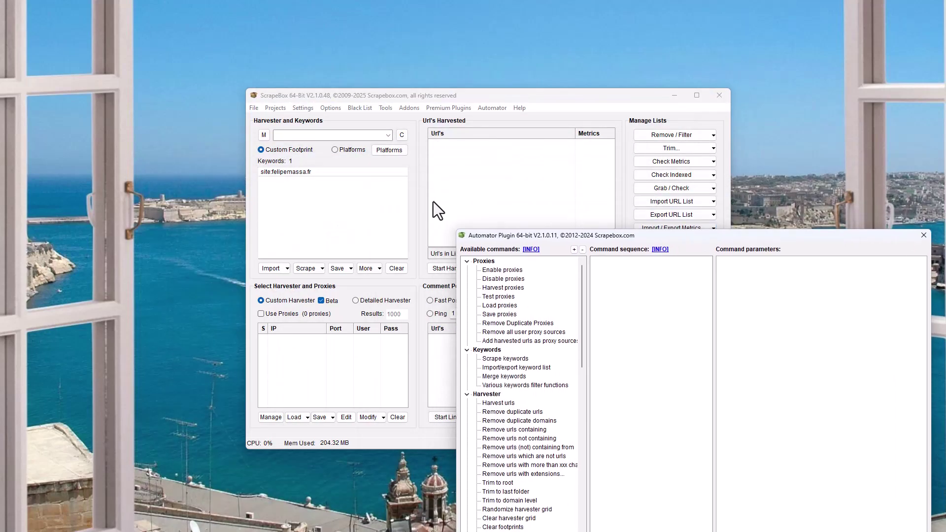
left_click_drag(570, 238, 410, 451)
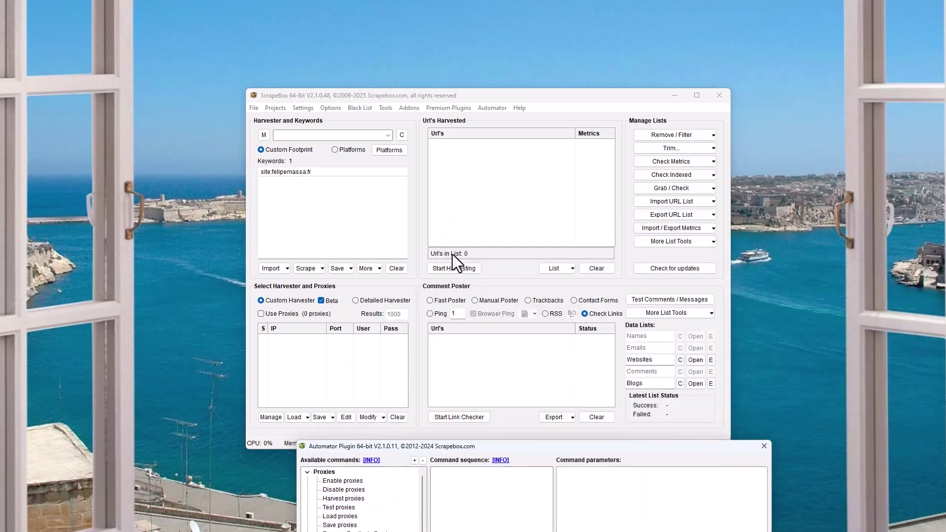
left_click_drag(542, 451, 537, 428)
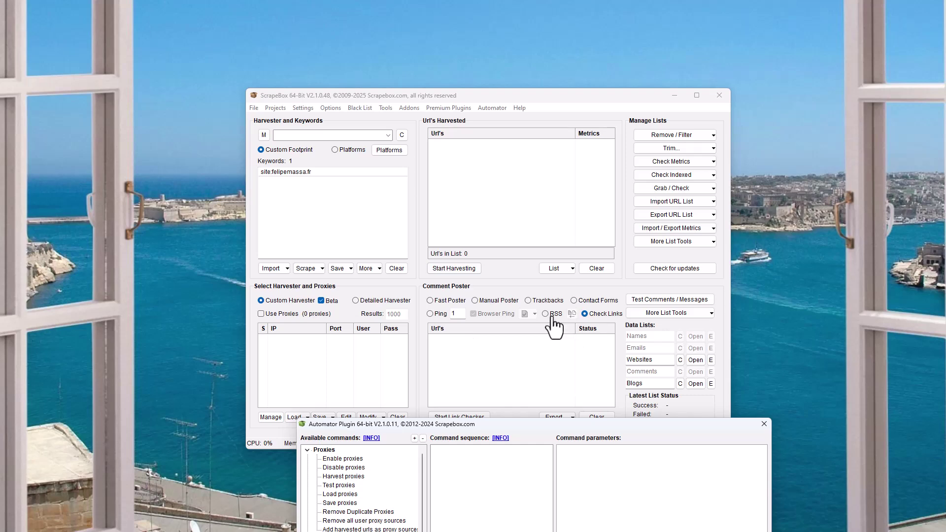
left_click(373, 349)
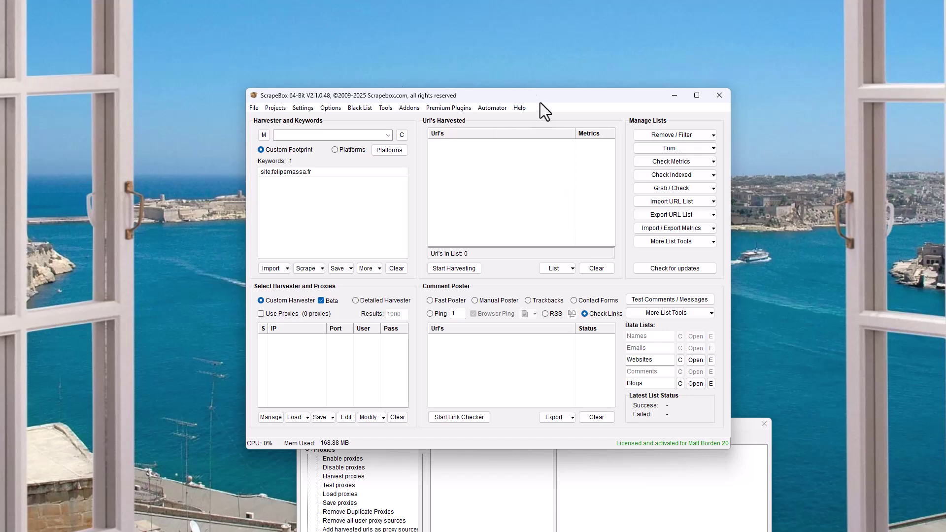
left_click(507, 468)
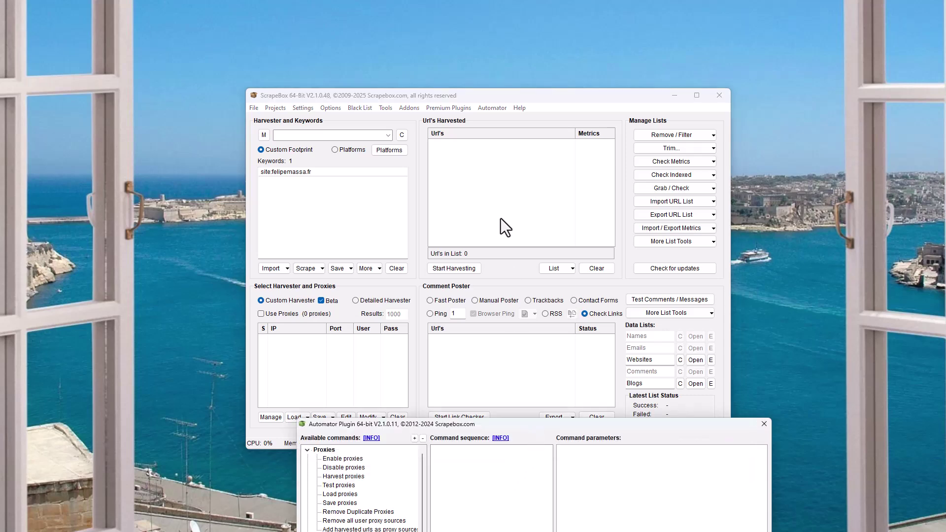
left_click_drag(527, 426, 490, 102)
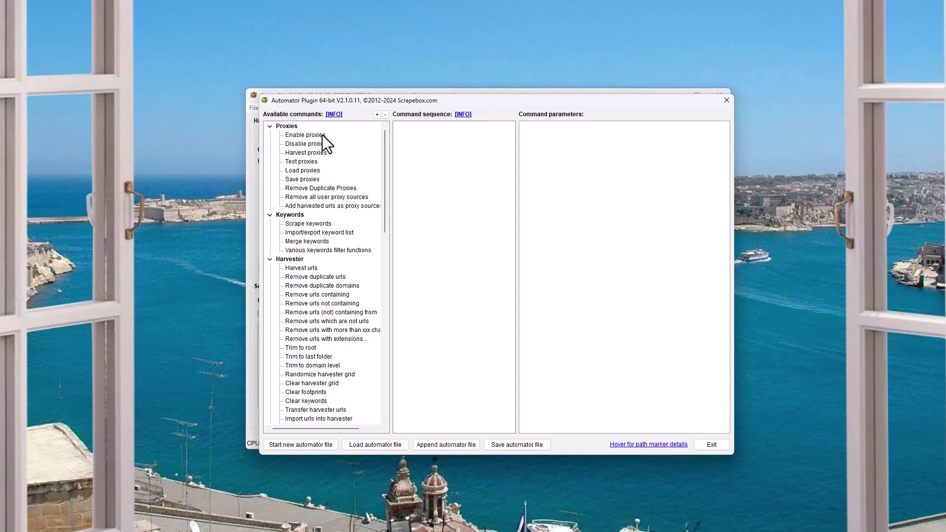
Add the "Remove urls which are not urls" and "Harvest urls" commands to the sequence and review the Harvest Urls parameters
double_click(317, 324)
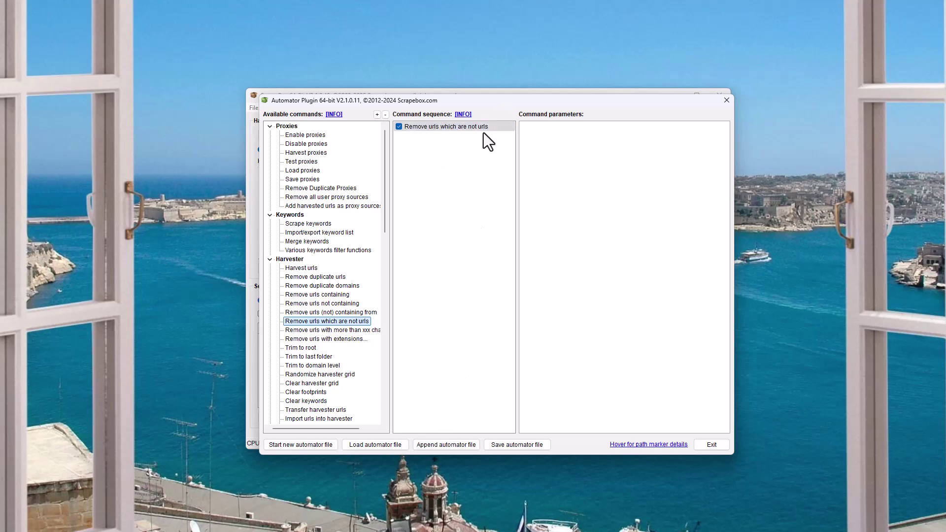
left_click(454, 127)
double_click(303, 269)
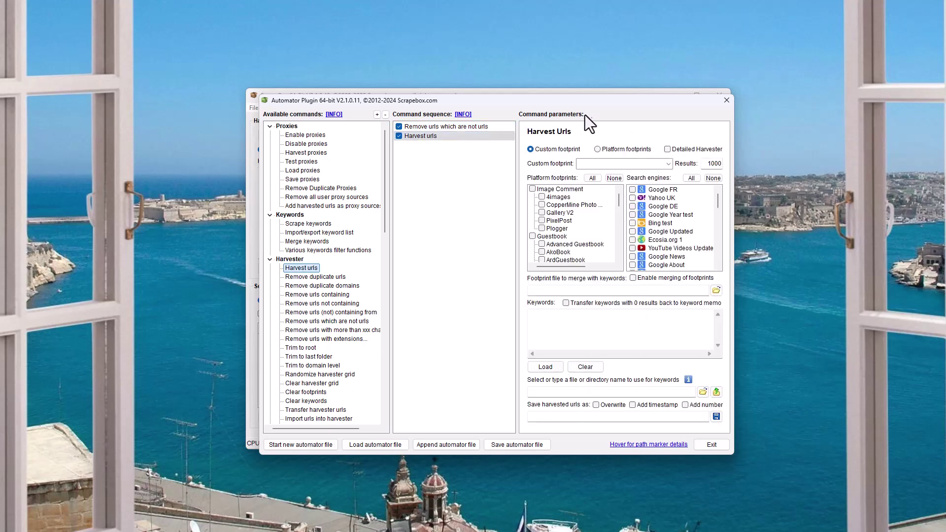
scroll(596, 241, "down", 5)
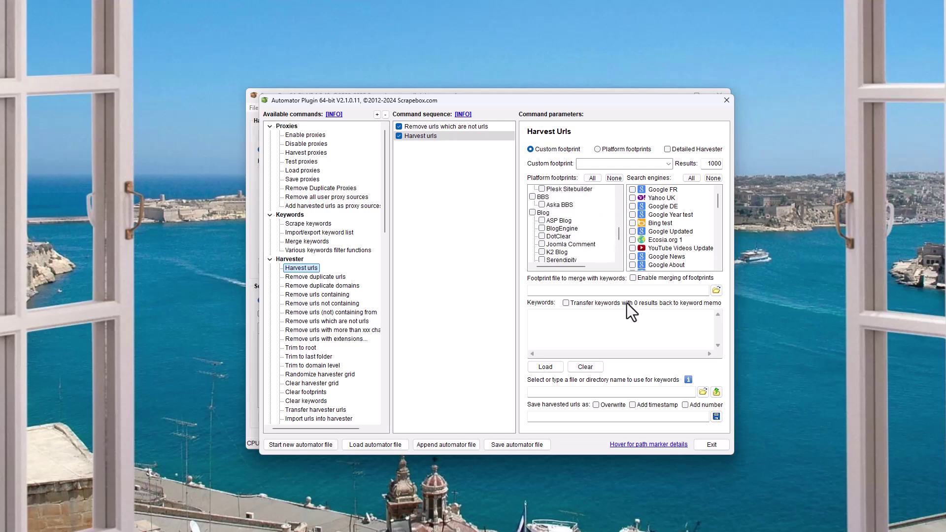
scroll(578, 225, "up", 5)
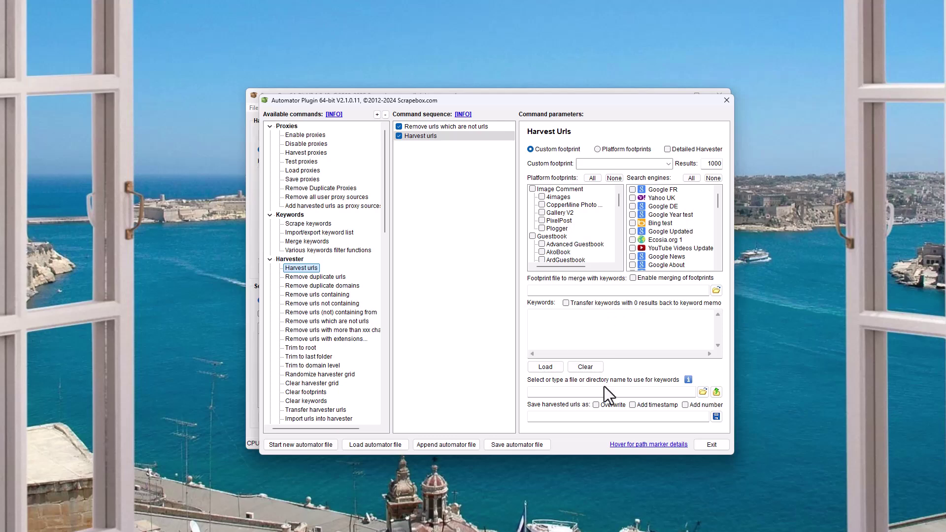
Remove both commands from the Automator's command sequence
left_click_drag(450, 155, 432, 129)
right_click(436, 138)
left_click(460, 155)
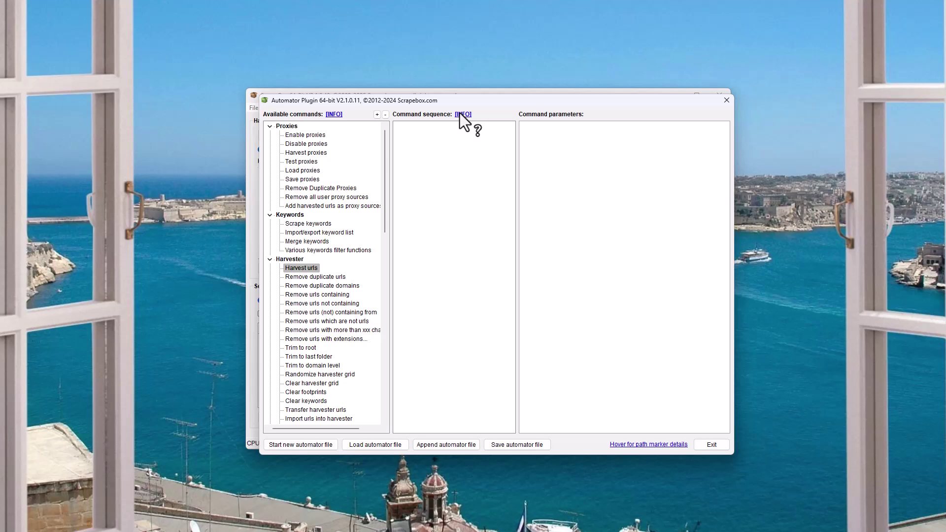
Read the Automator's help information on the command sequence and the path markers
mouse_move(462, 116)
mouse_move(646, 451)
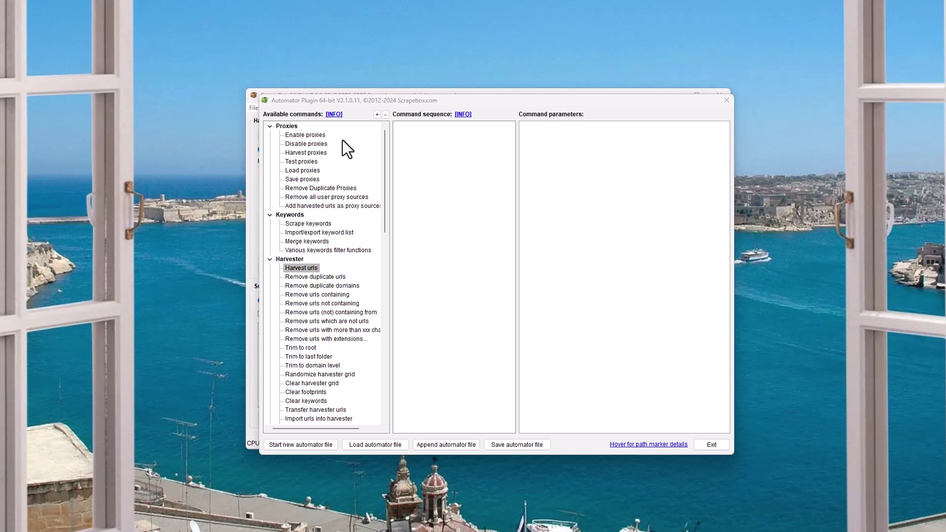
Switch to Chrome, look through the ScrapeBox Premium Plugins page and open the Automator Plugin page
mouse_move(472, 530)
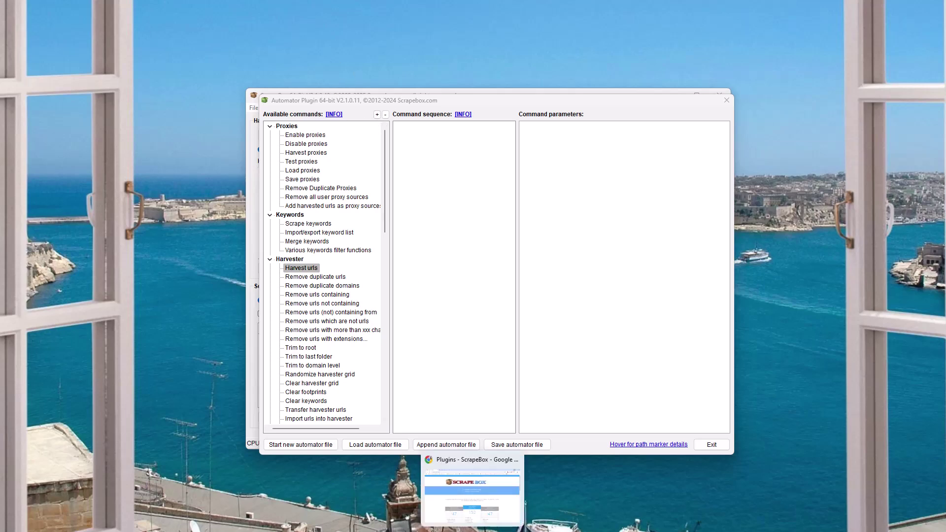
left_click(472, 530)
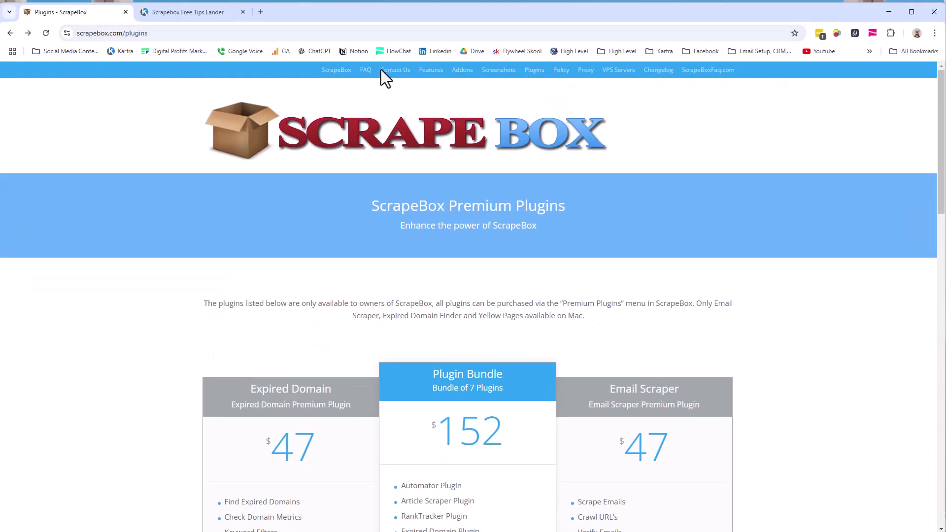
scroll(396, 170, "down", 8)
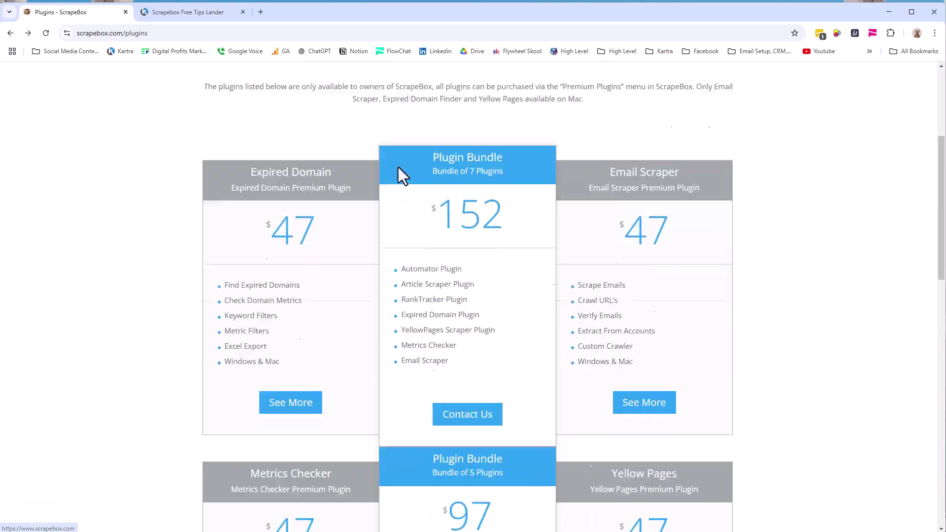
scroll(397, 173, "down", 6)
left_click(466, 467)
Read the Automator Plugin page's description, purchase terms and tutorial section, and return to the Automator window
scroll(359, 290, "down", 18)
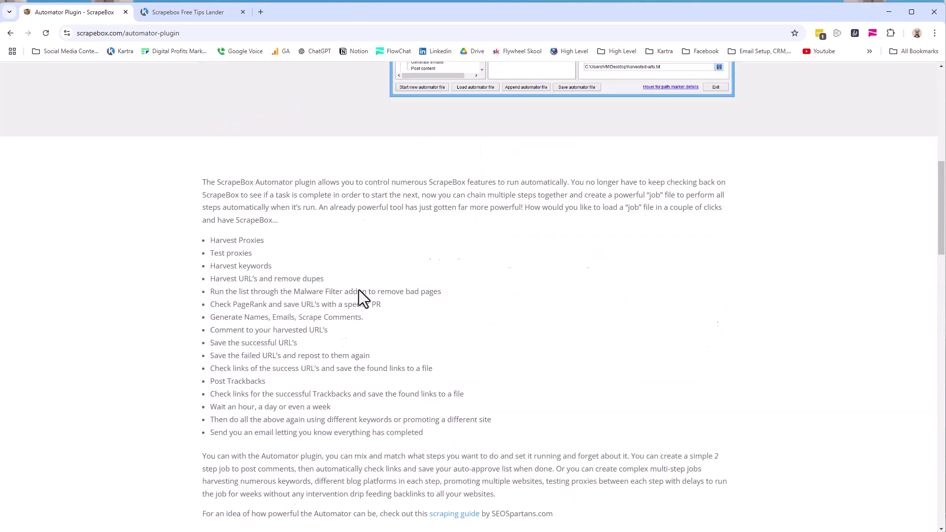
scroll(361, 294, "down", 16)
scroll(365, 280, "up", 9)
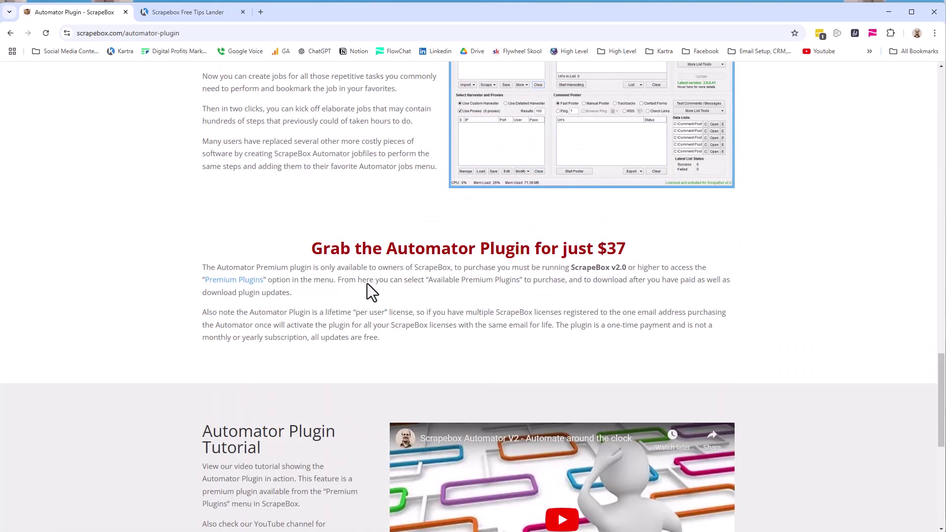
scroll(365, 280, "down", 6)
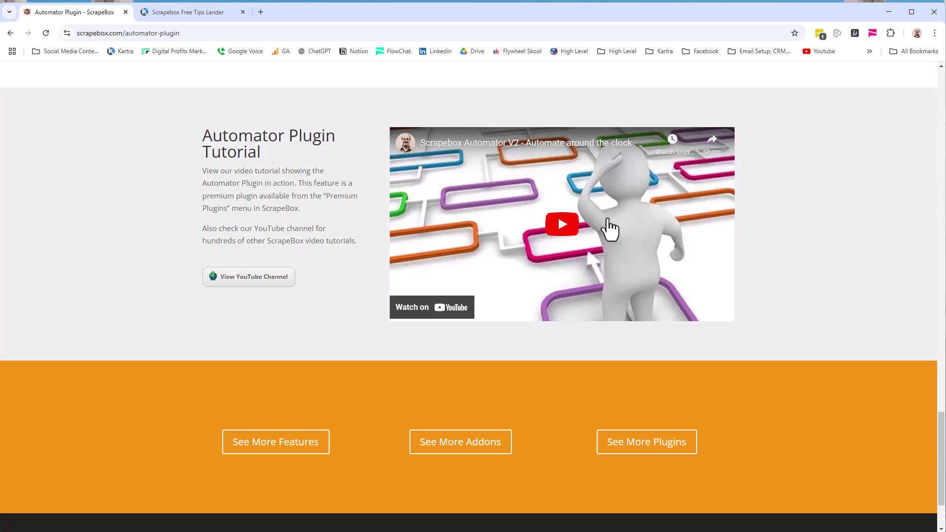
left_click(891, 9)
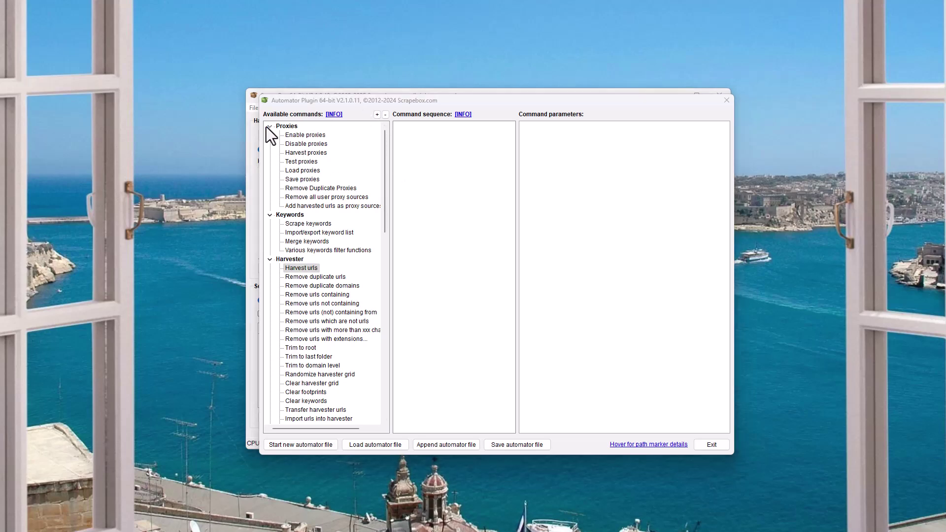
Examine the Automator's available commands, including the Poster, Trackbacks, Ping, Miscellaneous and Addons groups
scroll(303, 244, "down", 12)
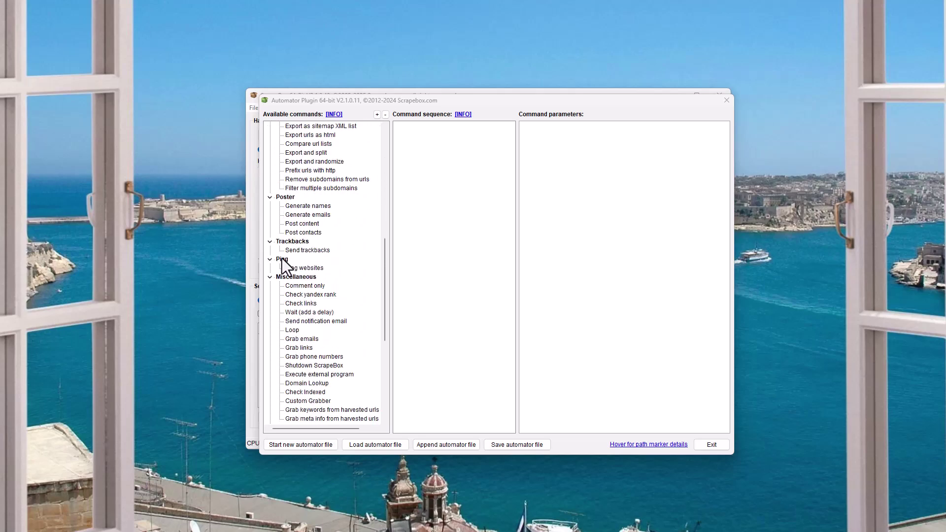
scroll(297, 271, "down", 8)
scroll(290, 211, "up", 20)
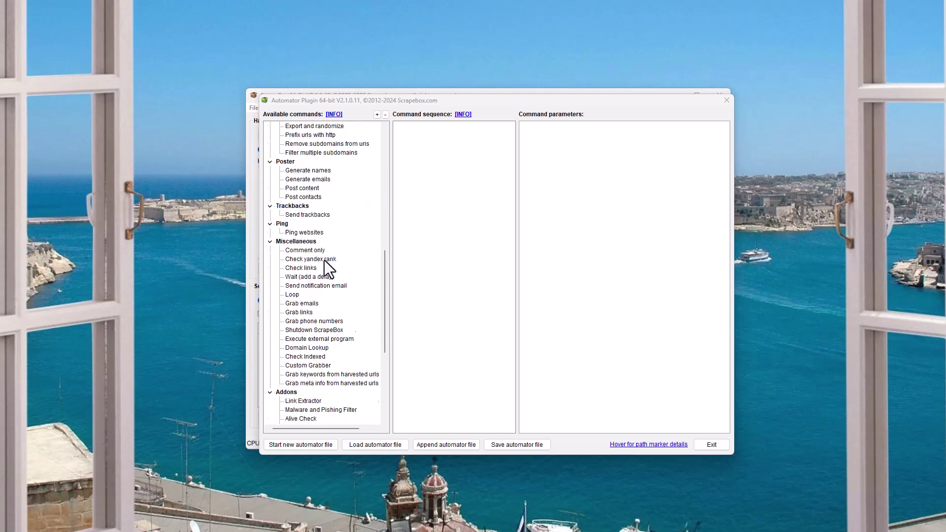
Move the Automator window aside and look through the main ScrapeBox window's addon list and URL list import options
scroll(321, 253, "up", 1)
left_click(270, 127)
left_click(270, 127)
left_click_drag(400, 105, 533, 119)
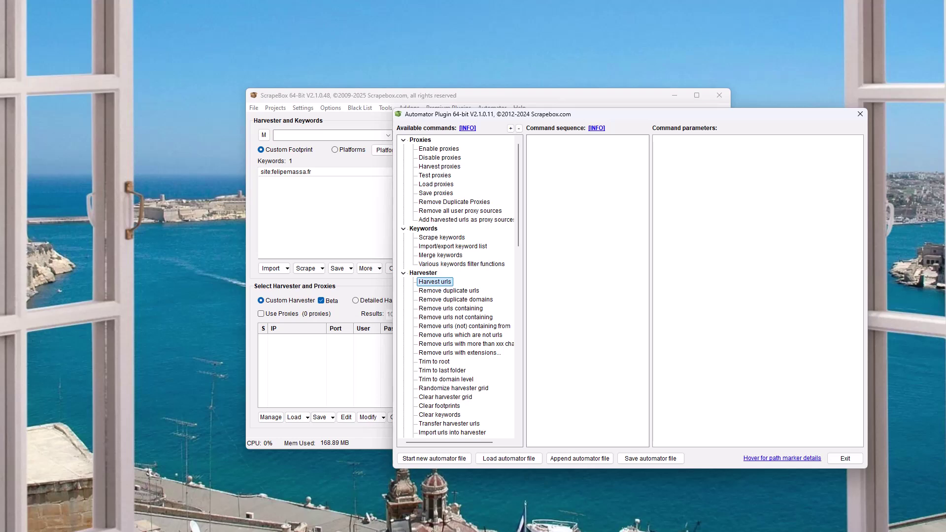
left_click(409, 108)
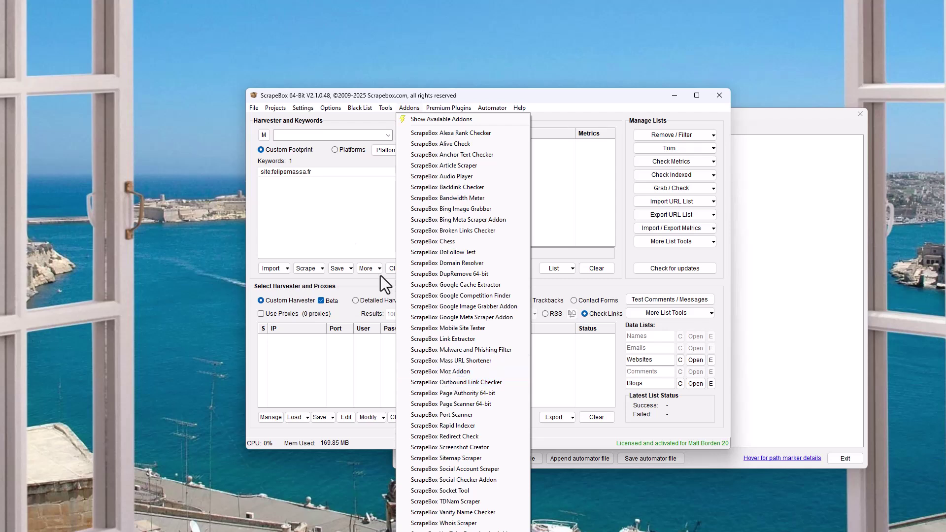
left_click(332, 214)
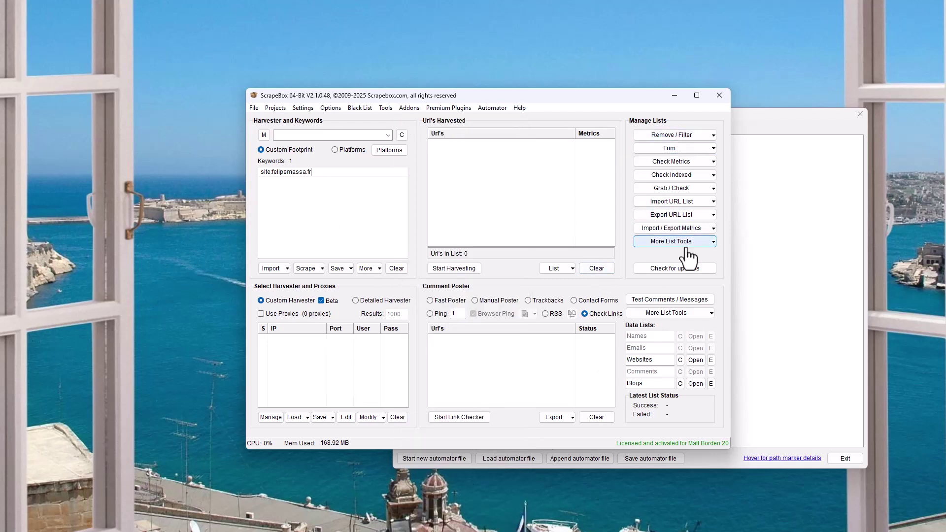
left_click(669, 160)
left_click(659, 202)
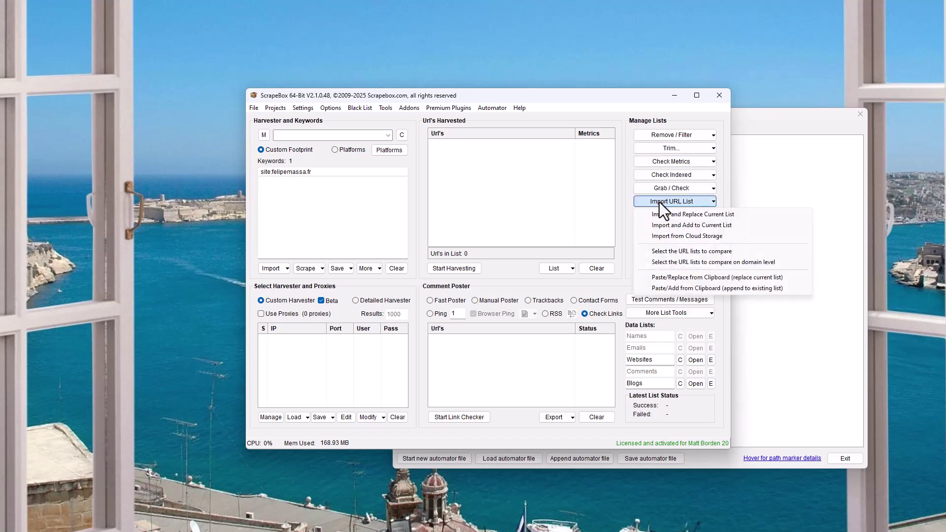
left_click(767, 176)
left_click_drag(523, 113, 530, 94)
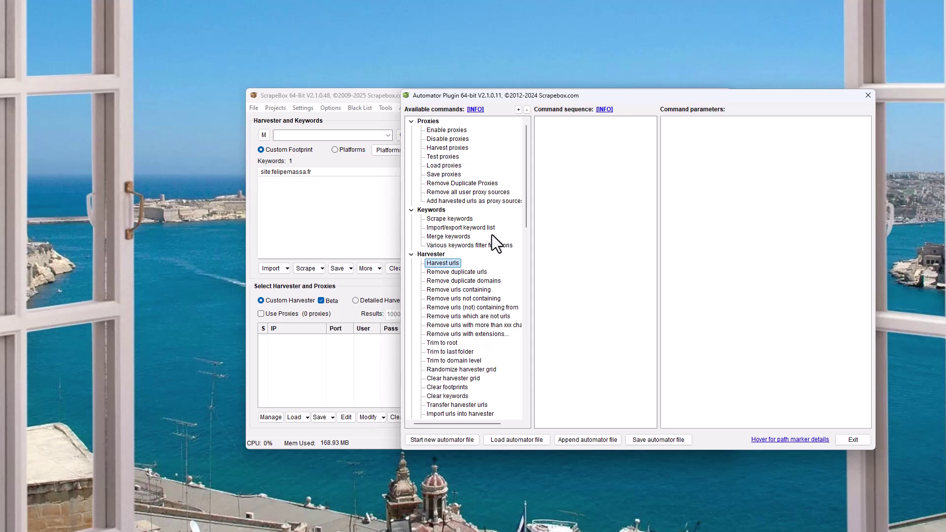
Place the main ScrapeBox window and the Automator window side by side for comparison
scroll(475, 235, "down", 11)
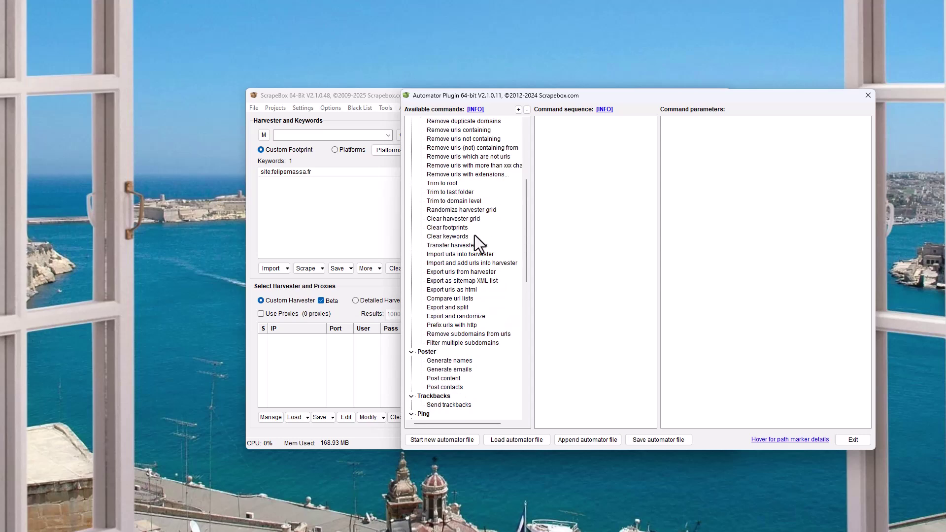
scroll(475, 235, "up", 11)
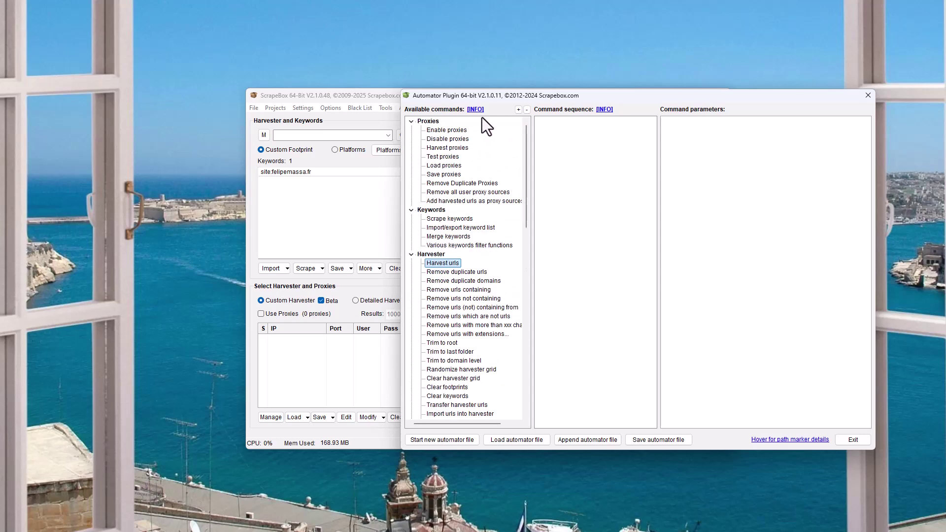
left_click(343, 318)
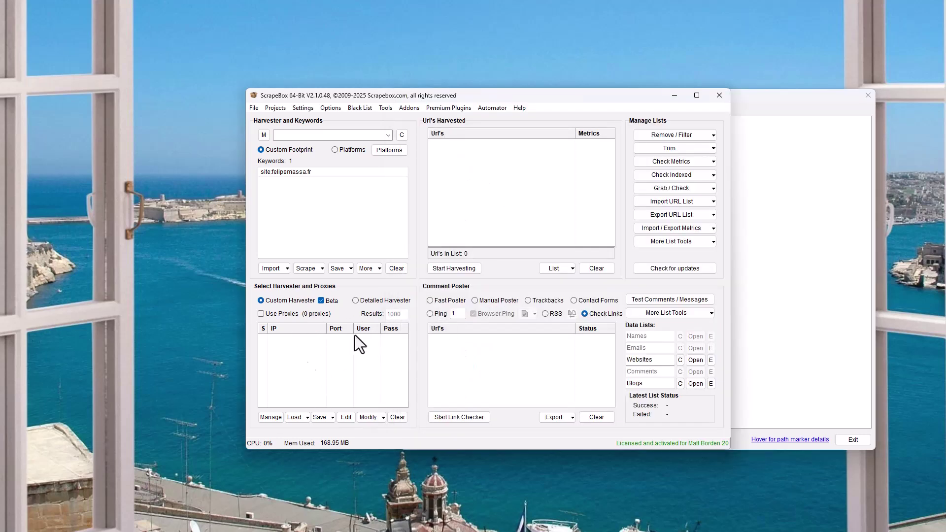
left_click_drag(421, 99, 179, 54)
left_click_drag(602, 93, 699, 49)
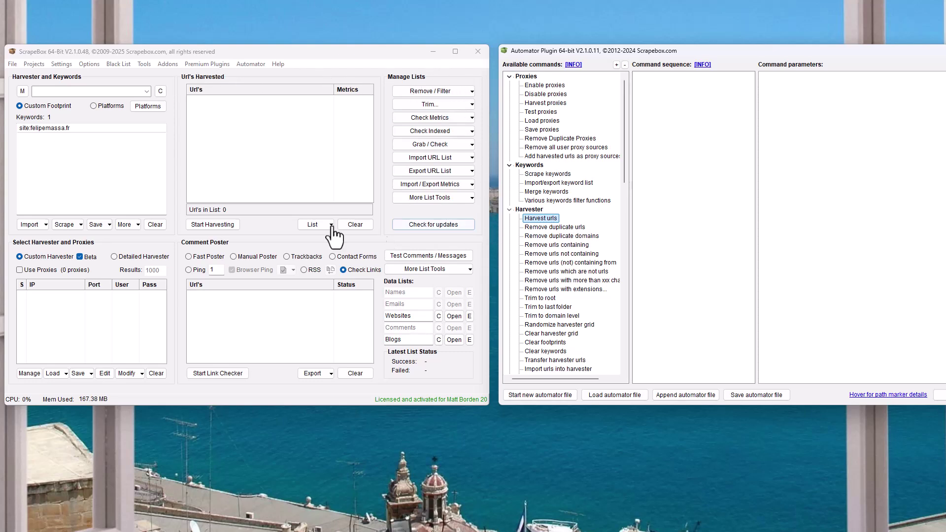
Compare the Automator's command groups with the main window's functions and addons, switching the Comment Poster to Trackbacks and to Ping
scroll(527, 215, "down", 12)
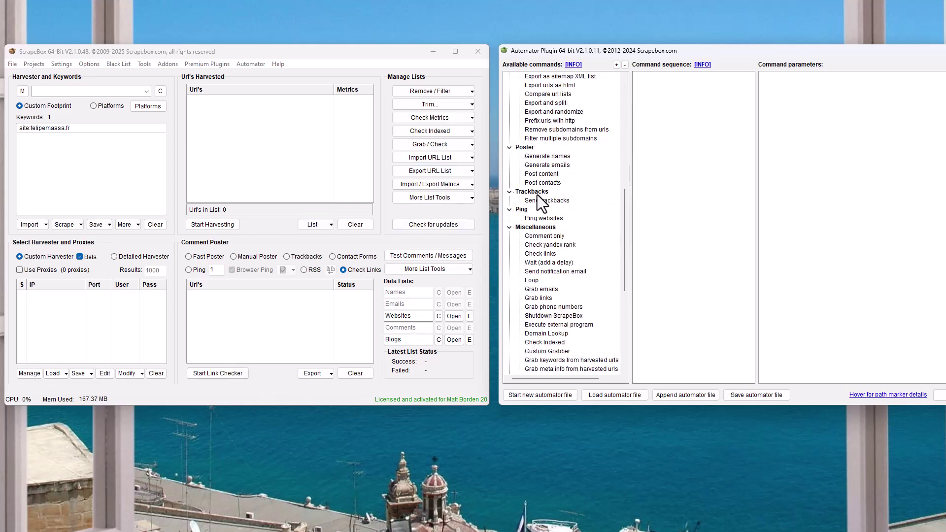
left_click(288, 257)
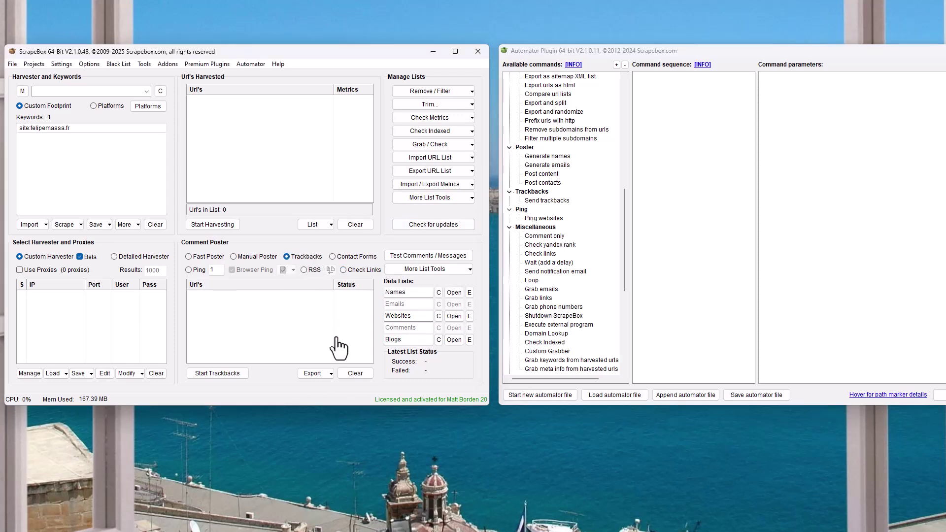
left_click(199, 271)
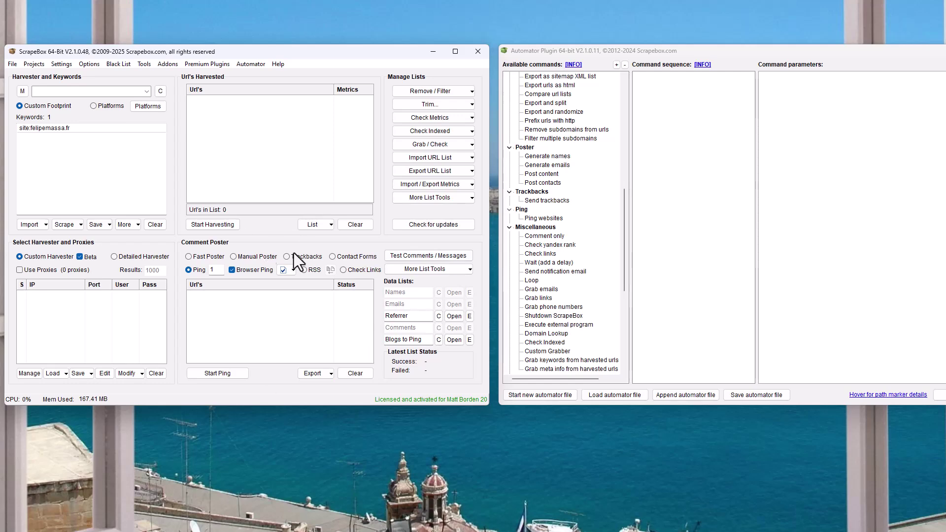
scroll(546, 226, "down", 3)
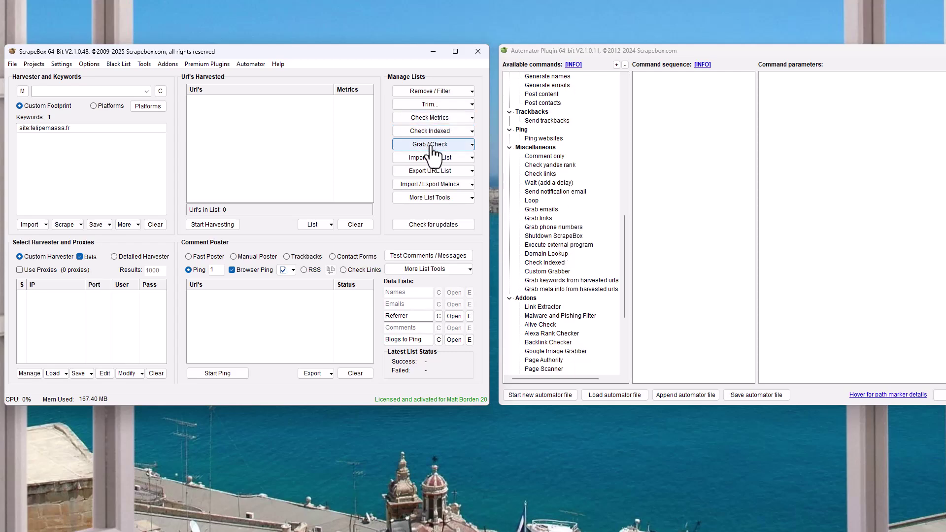
scroll(579, 128, "up", 7)
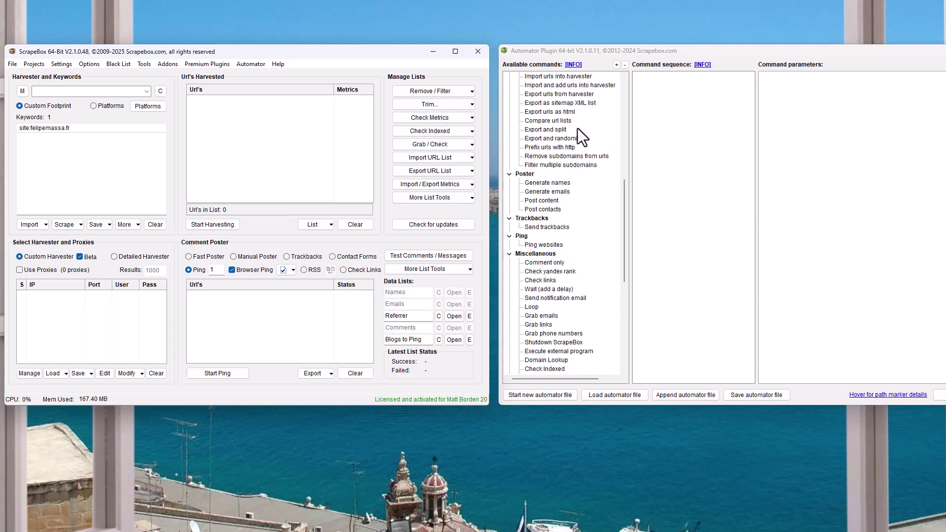
scroll(566, 126, "down", 6)
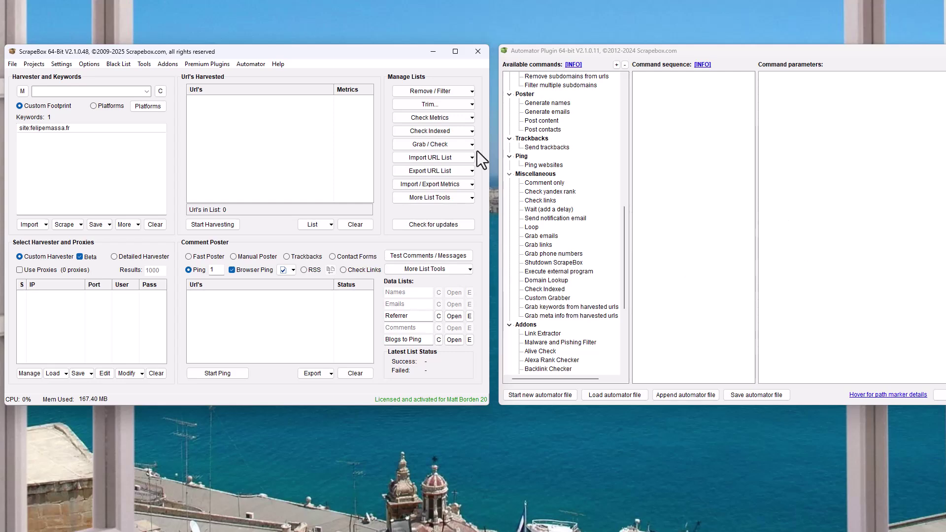
scroll(549, 284, "down", 5)
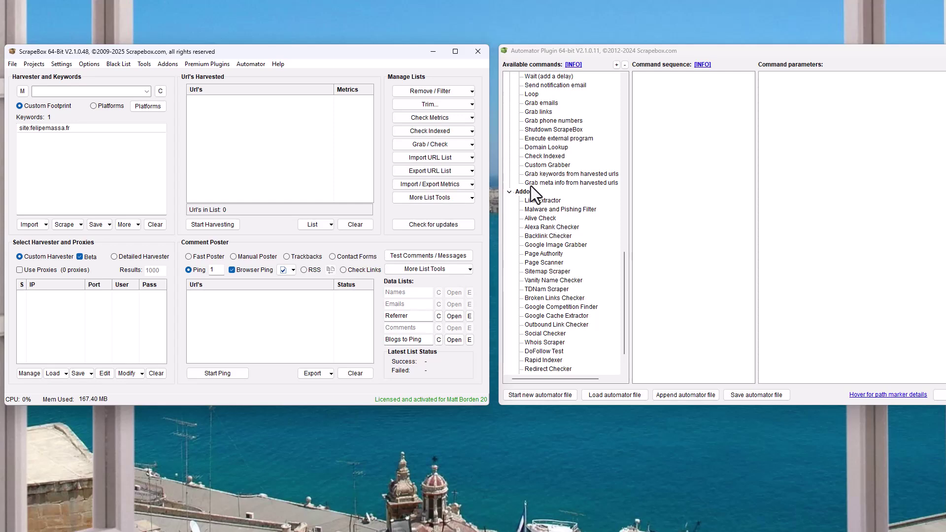
left_click(161, 65)
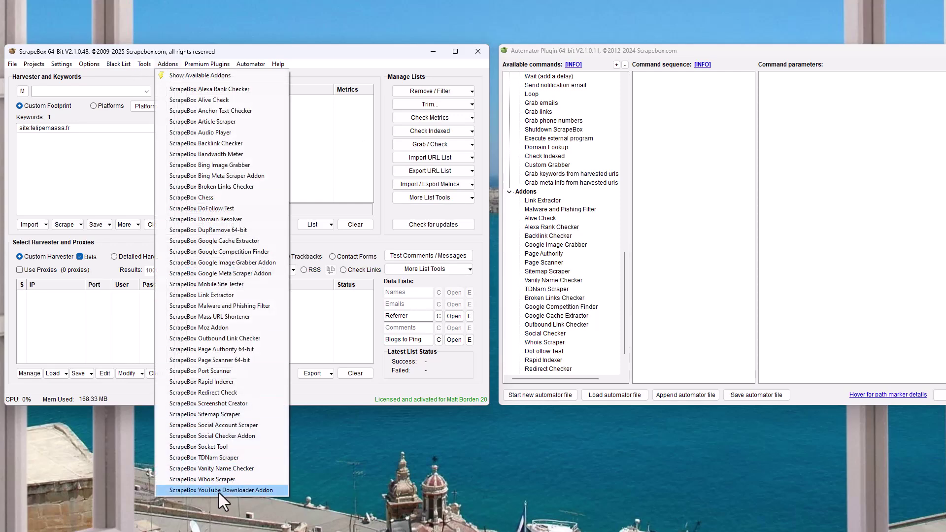
Bring both windows back together, with the Automator window partly overlapping the main ScrapeBox window and its command list at the start
left_click(353, 51)
left_click_drag(353, 51, 549, 61)
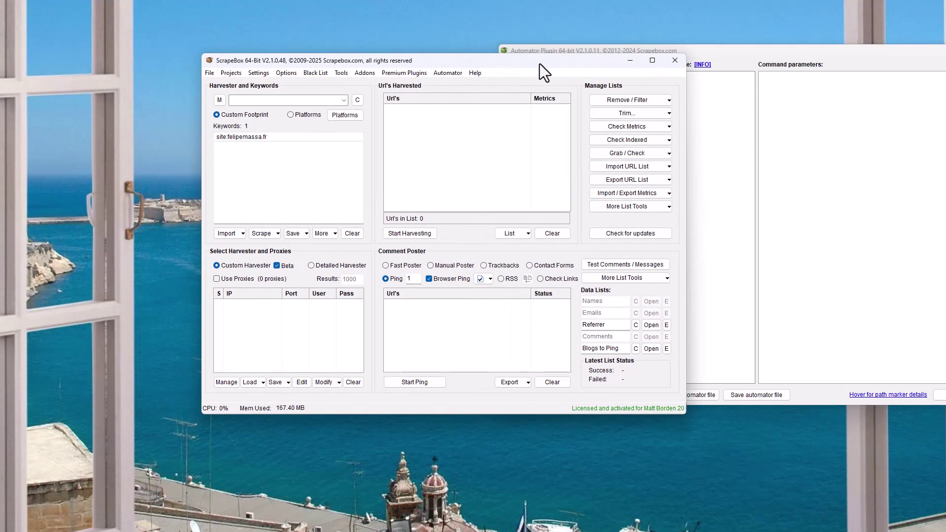
left_click_drag(747, 57, 457, 69)
scroll(249, 208, "up", 20)
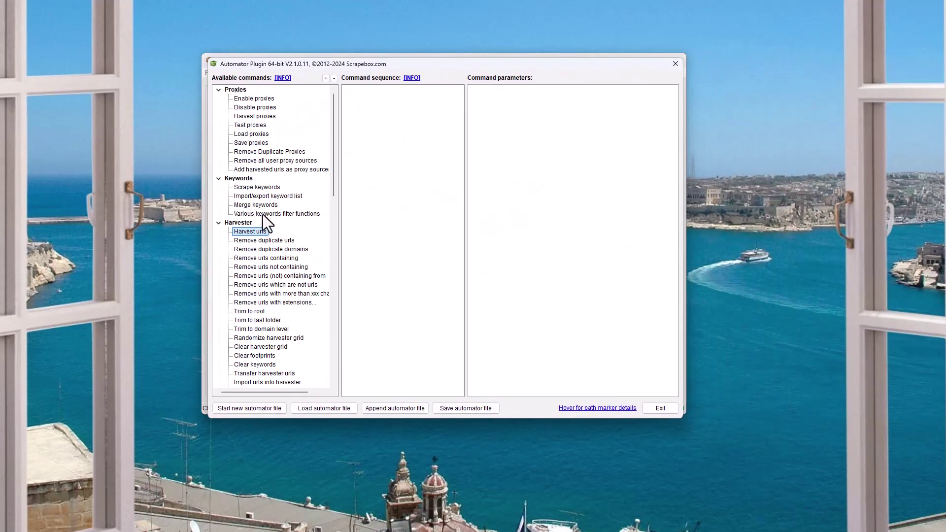
left_click_drag(332, 67, 429, 62)
Add Enable proxies to the command sequence and turn on the matching Use Proxies option in the main ScrapeBox window
double_click(347, 93)
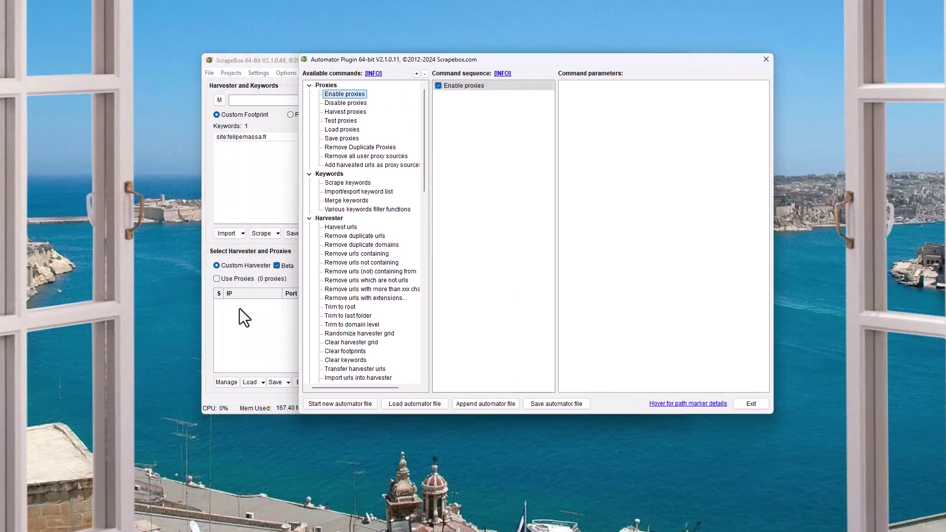
left_click(229, 279)
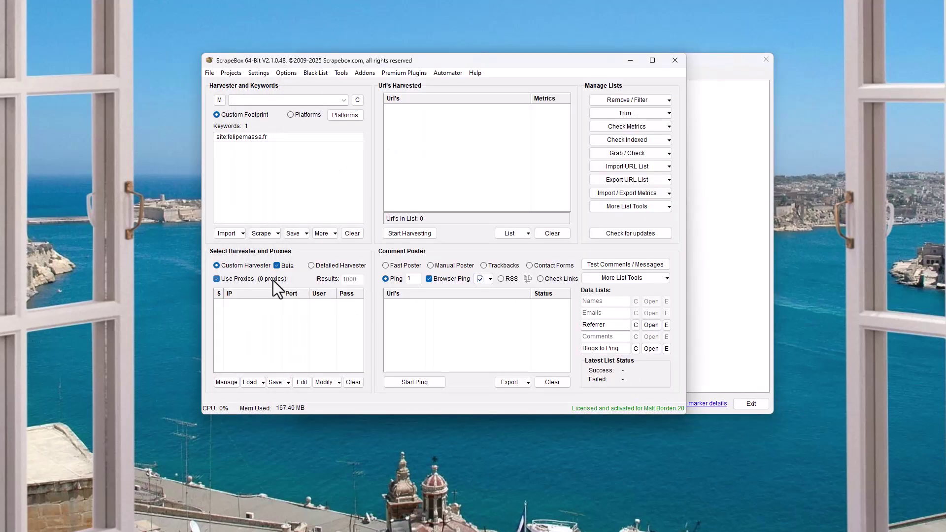
left_click(766, 203)
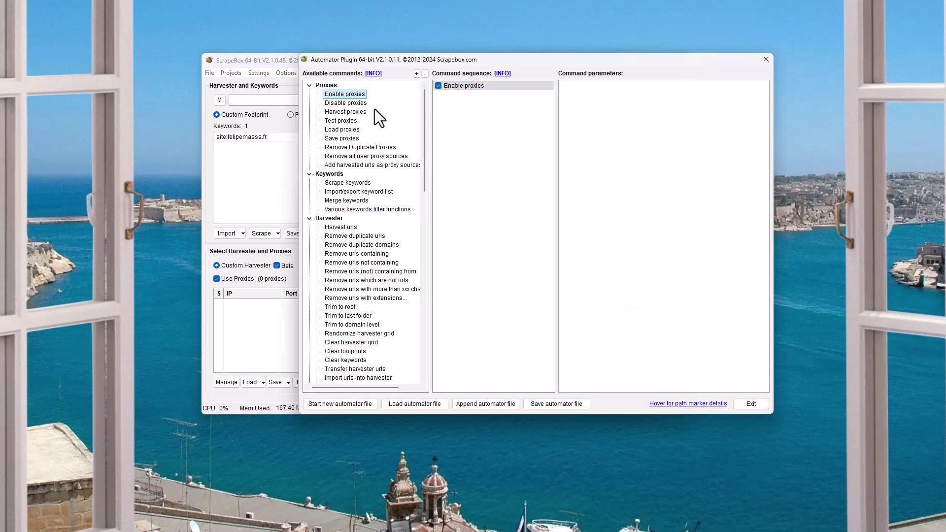
Add Test proxies with testing also against Google, and add Load proxies ahead of it in the command sequence
double_click(349, 122)
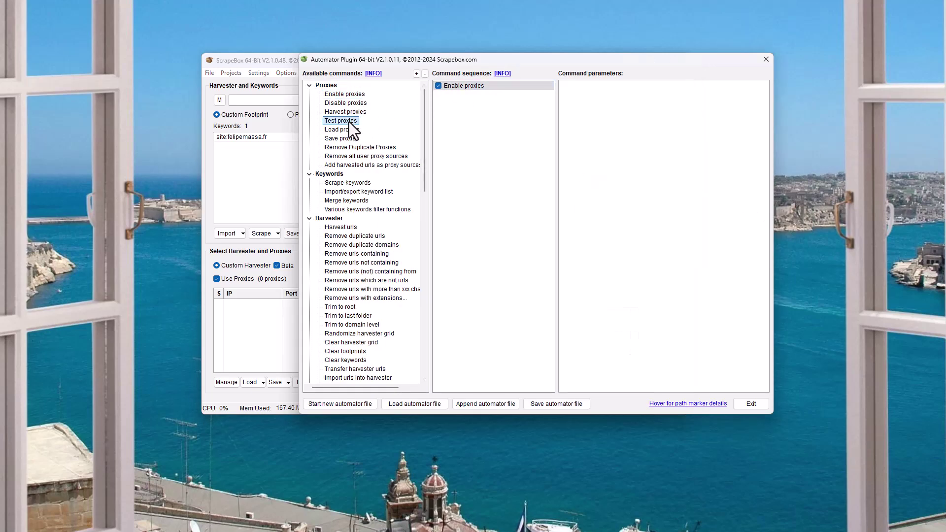
left_click(607, 108)
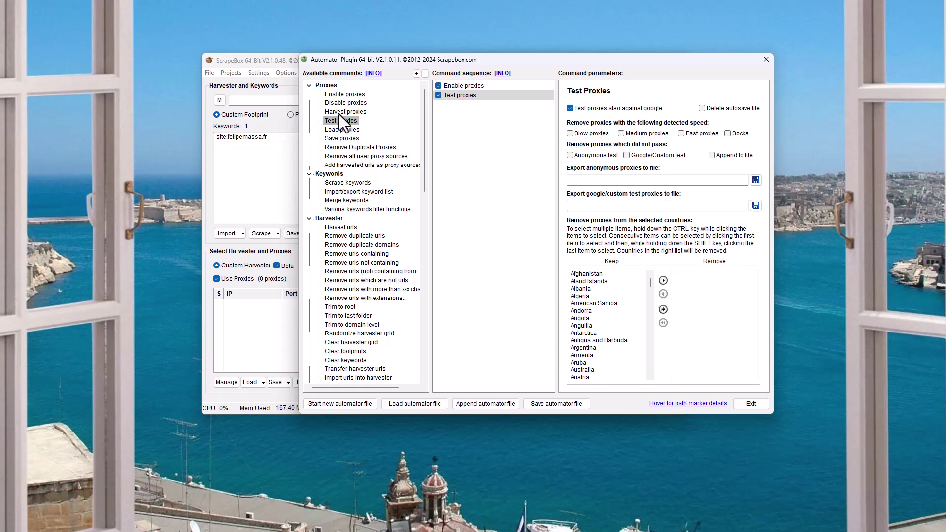
double_click(340, 130)
mouse_move(451, 105)
left_mouse_down()
mouse_move(450, 86)
mouse_move(463, 96)
left_mouse_up()
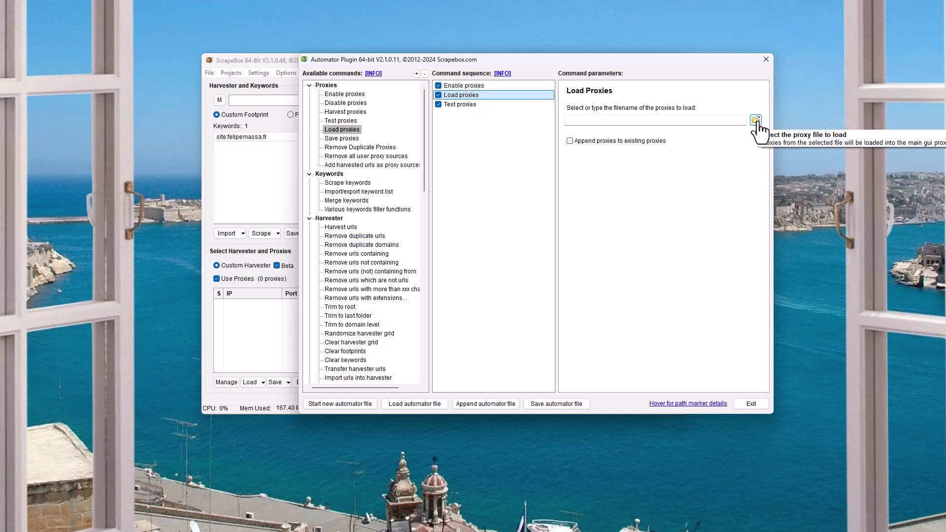
left_click(454, 104)
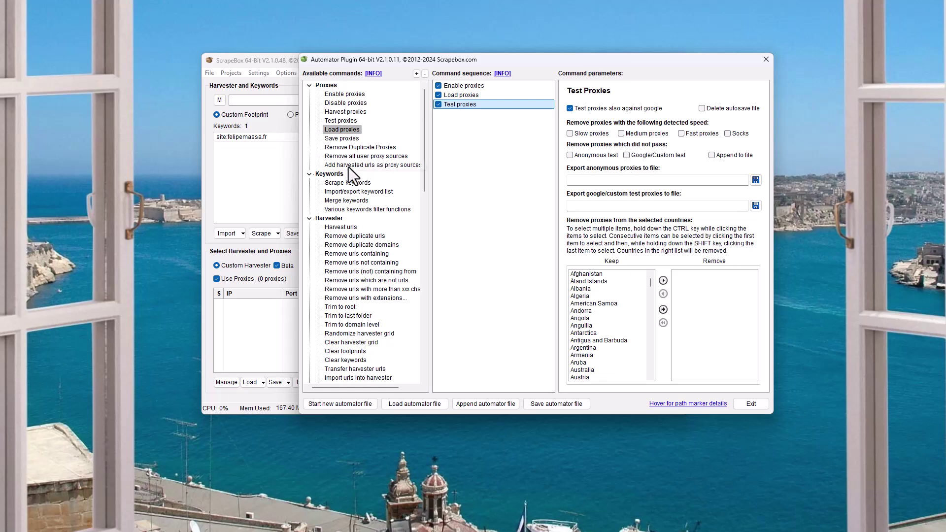
Add Scrape keywords to the sequence with Google Suggest as the keyword source and "car" as the root keyword
left_click(353, 183)
double_click(360, 185)
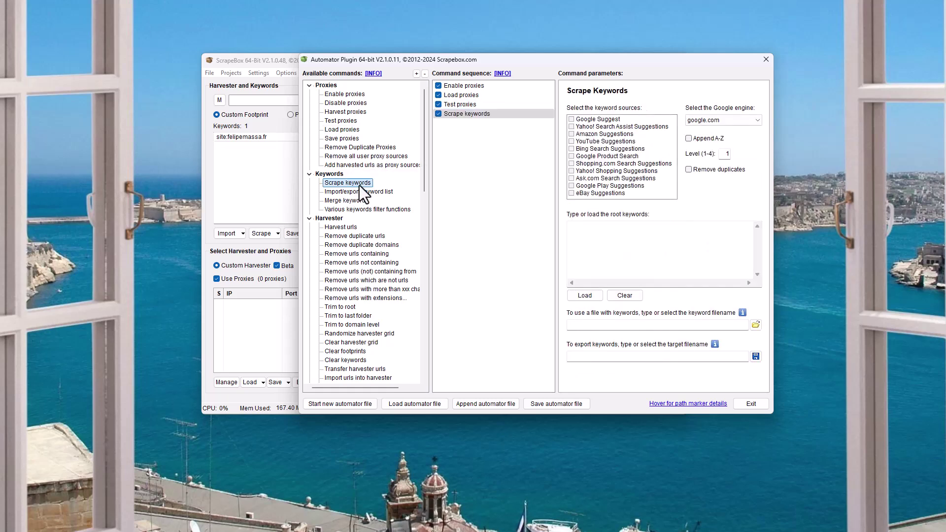
left_click(573, 119)
left_click(605, 249)
type("car")
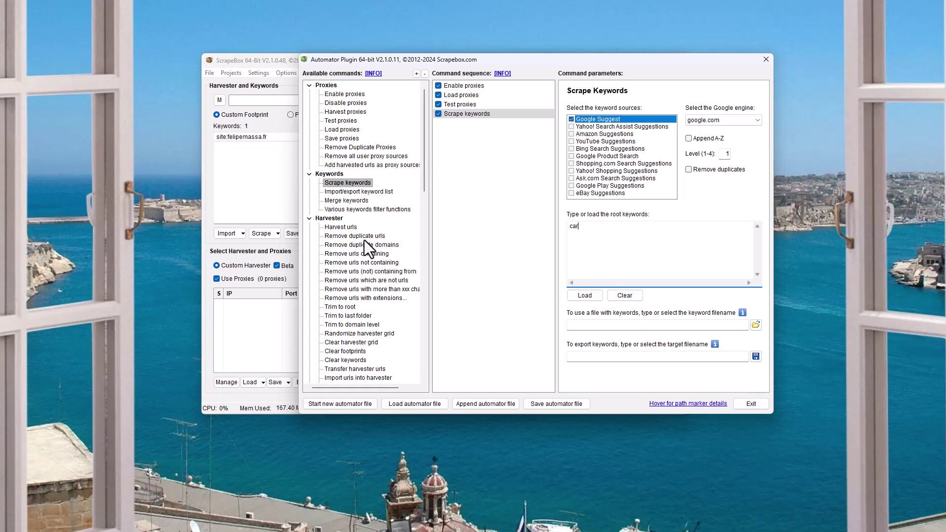
Add Harvest urls to the command sequence and select Google as its search engine
double_click(352, 228)
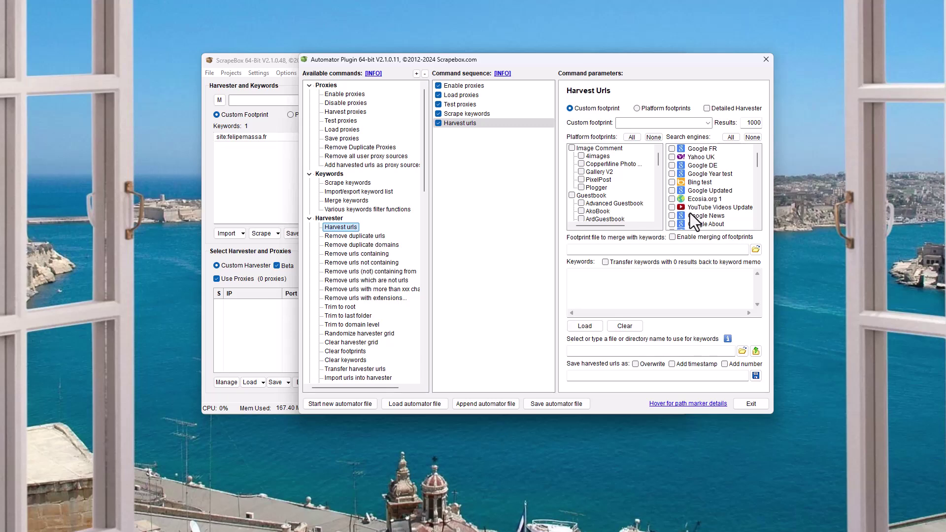
scroll(692, 214, "down", 1)
scroll(693, 213, "down", 1)
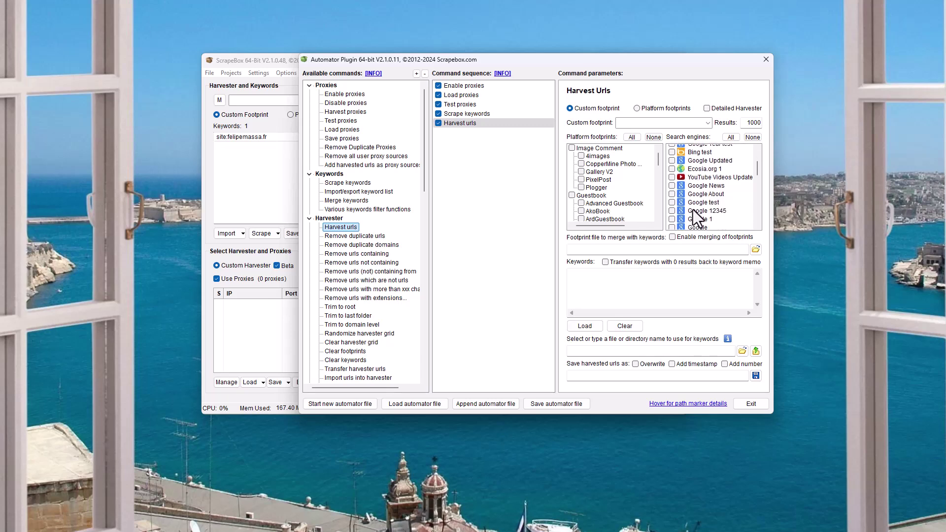
left_click(673, 207)
scroll(698, 198, "down", 1)
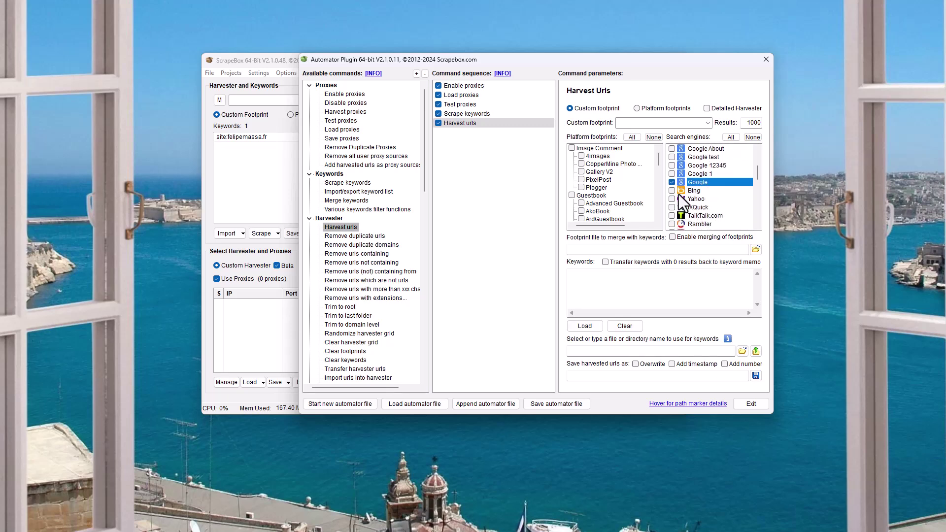
Try adding Bing and Yahoo to the search engines of the Harvest urls command
left_click(682, 192)
left_click(672, 192)
left_click(672, 193)
left_click(672, 198)
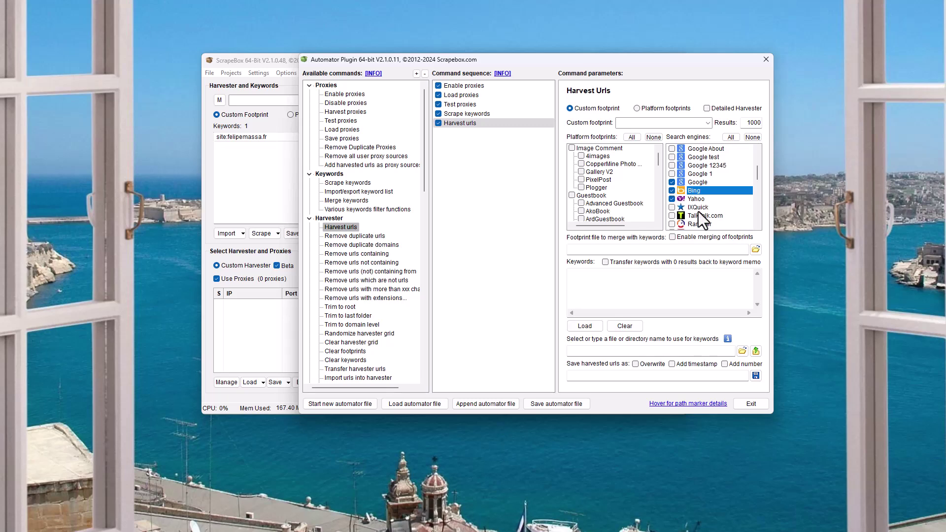
Compare the keyword input and file fields of the Scrape keywords and Harvest urls commands
left_click(634, 280)
left_click(457, 115)
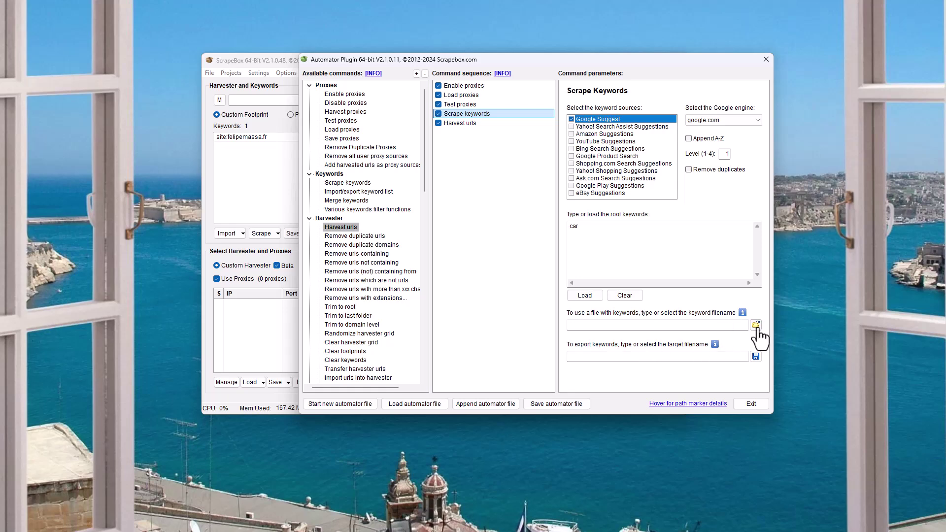
left_click(484, 124)
left_click(645, 288)
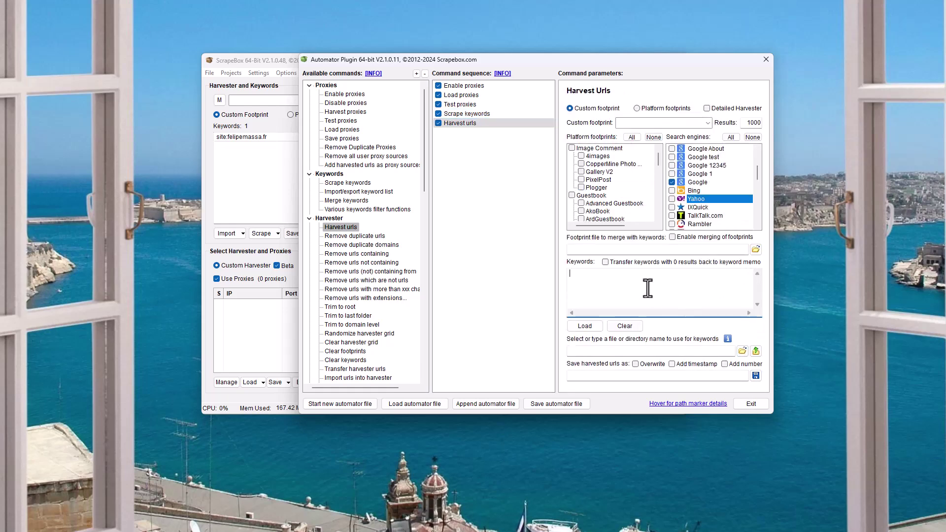
Add Remove duplicate urls to the command sequence after Harvest urls
left_click_drag(380, 238, 464, 147)
scroll(391, 283, "down", 5)
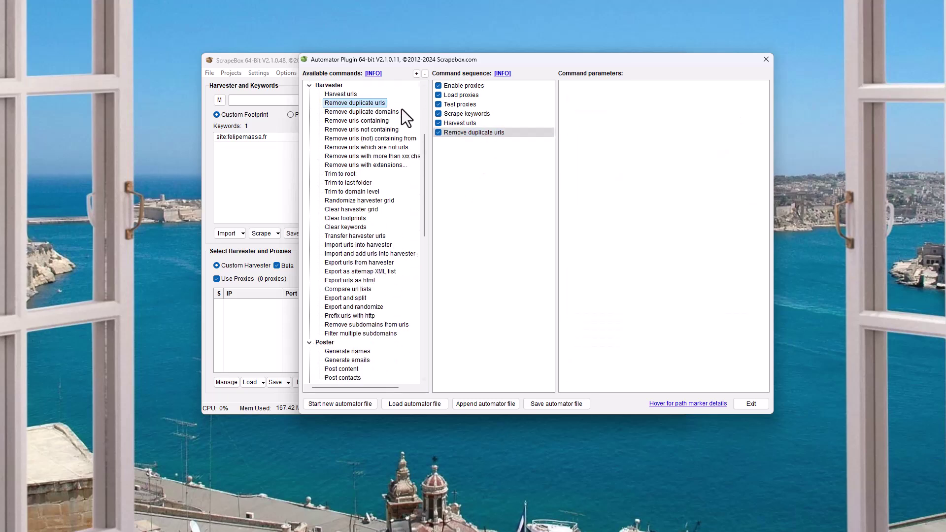
Add Link Extractor to the command sequence, set it to Internal, and remove urls not containing "contact" or "about"
scroll(388, 207, "down", 12)
scroll(374, 210, "down", 3)
left_click_drag(351, 182, 492, 143)
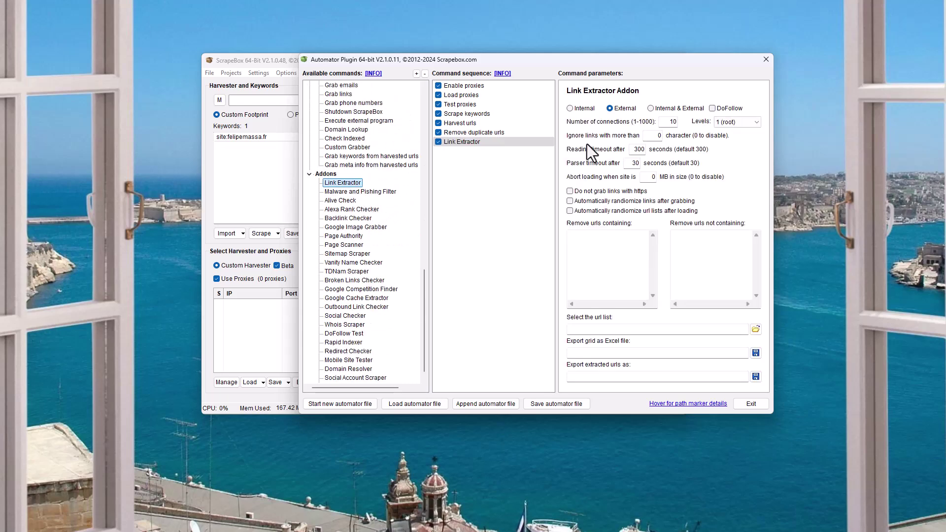
left_click(578, 109)
left_click(695, 259)
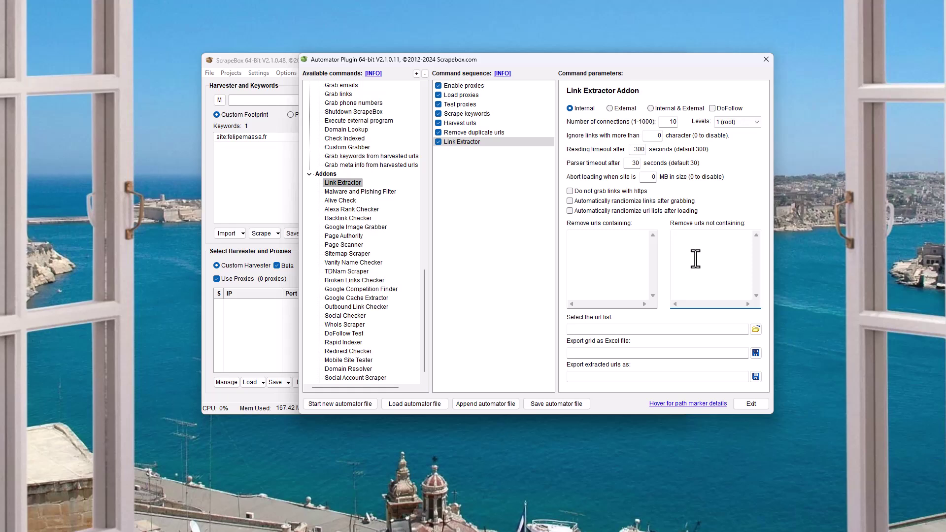
type("contact ")
type("about")
Add Grab emails to the command sequence after Link Extractor
scroll(389, 244, "up", 5)
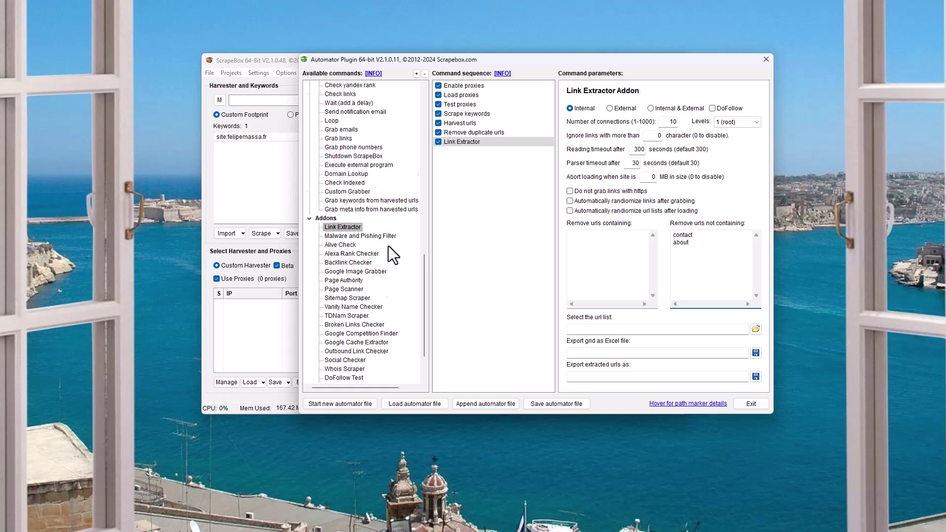
scroll(385, 246, "up", 4)
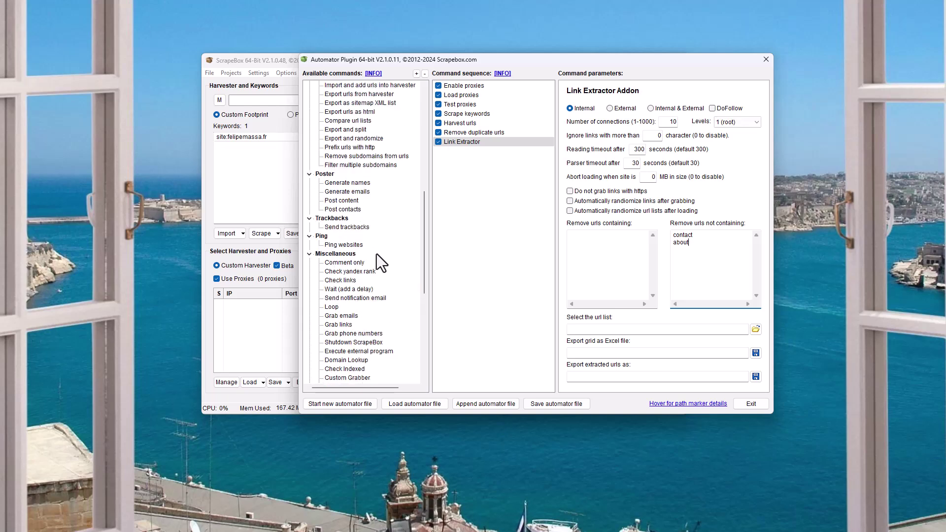
scroll(377, 253, "up", 9)
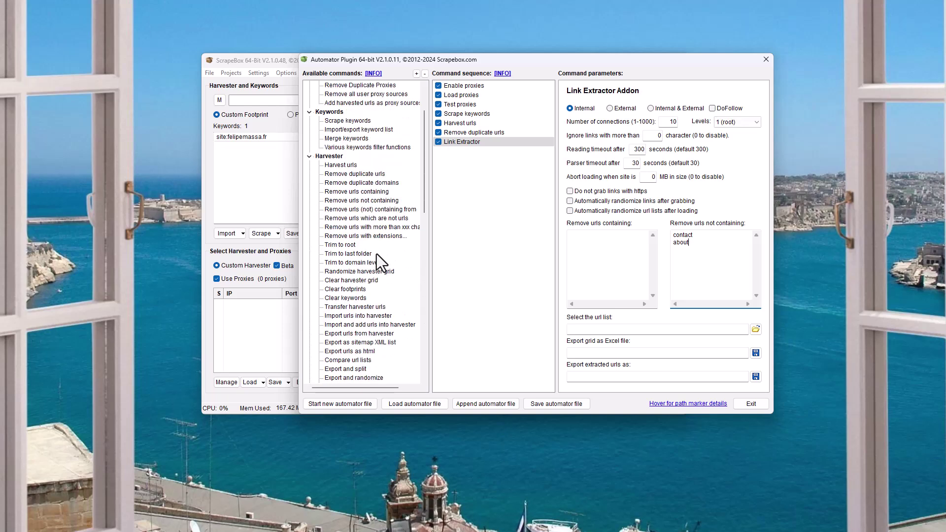
scroll(376, 253, "up", 3)
scroll(377, 254, "down", 4)
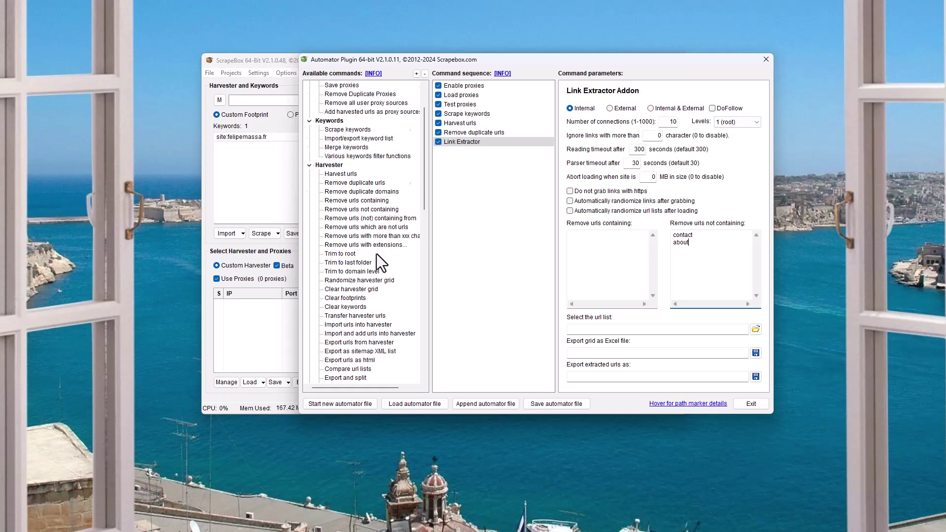
scroll(376, 253, "down", 10)
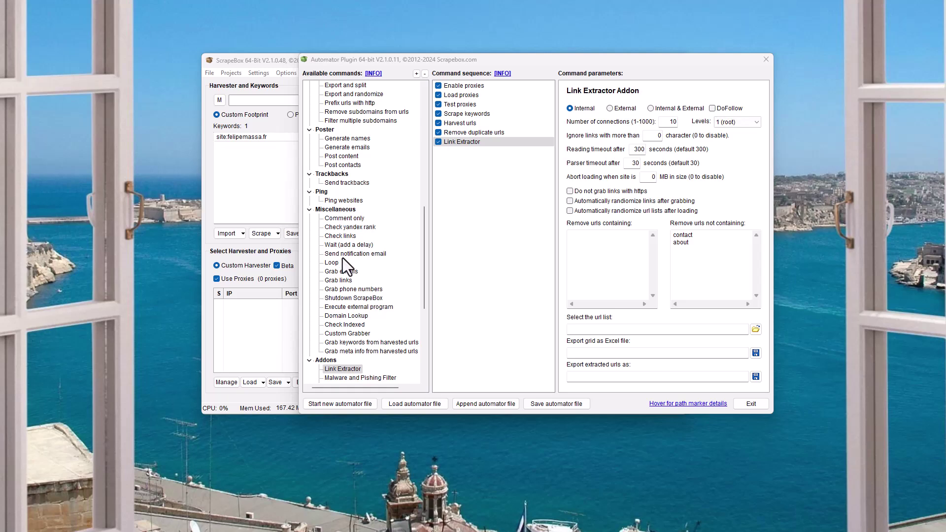
double_click(351, 272)
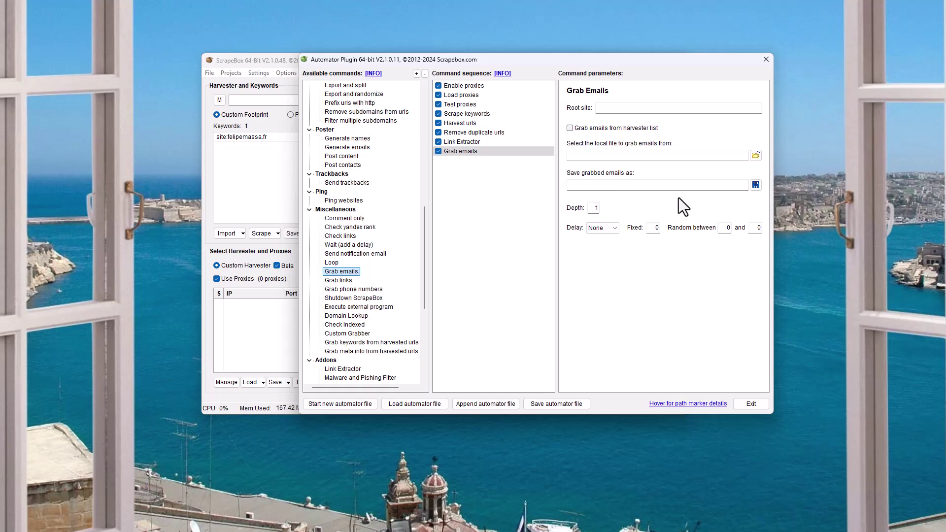
Add Loop to the command sequence after Grab emails
scroll(347, 330, "down", 1)
scroll(340, 320, "down", 4)
scroll(332, 276, "up", 4)
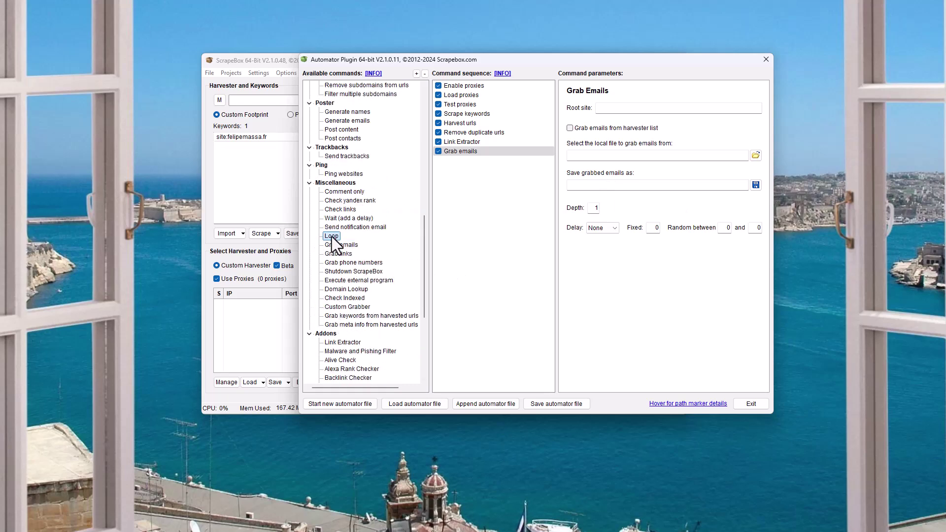
double_click(330, 237)
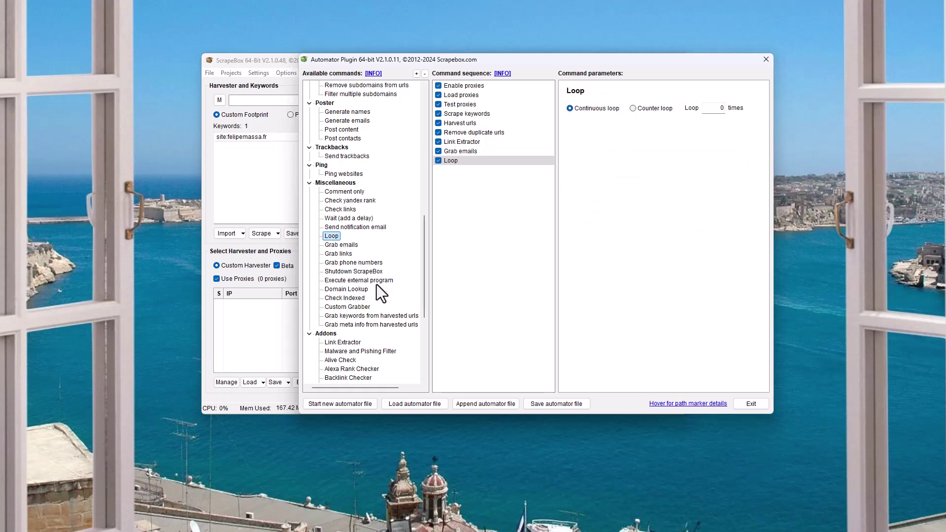
Add Wait (add a delay) to the command sequence and set its delay to the common value of 60 minutes
double_click(351, 218)
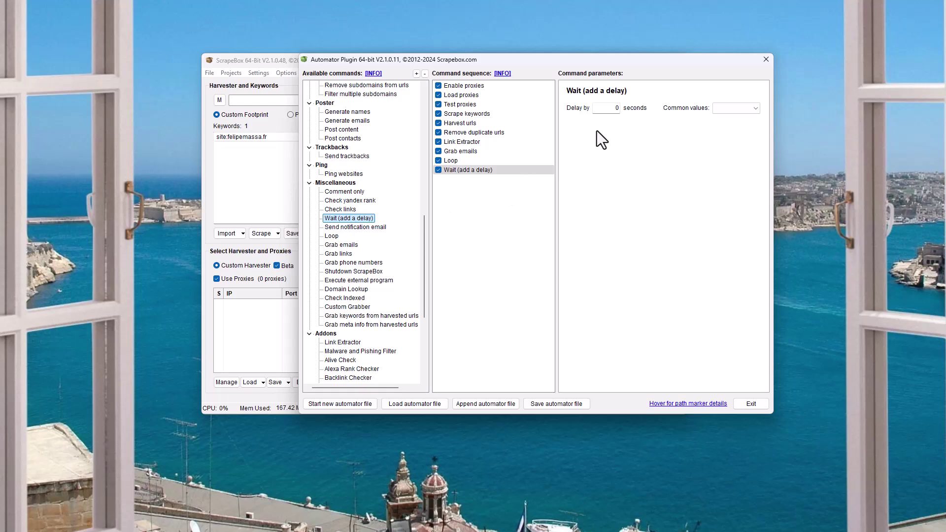
left_click(734, 108)
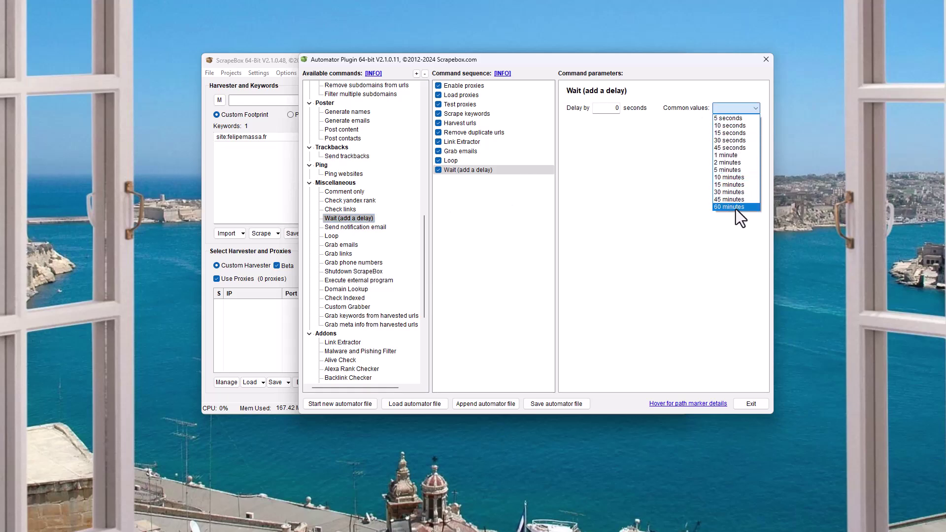
left_click(735, 207)
left_click(746, 109)
left_click(601, 194)
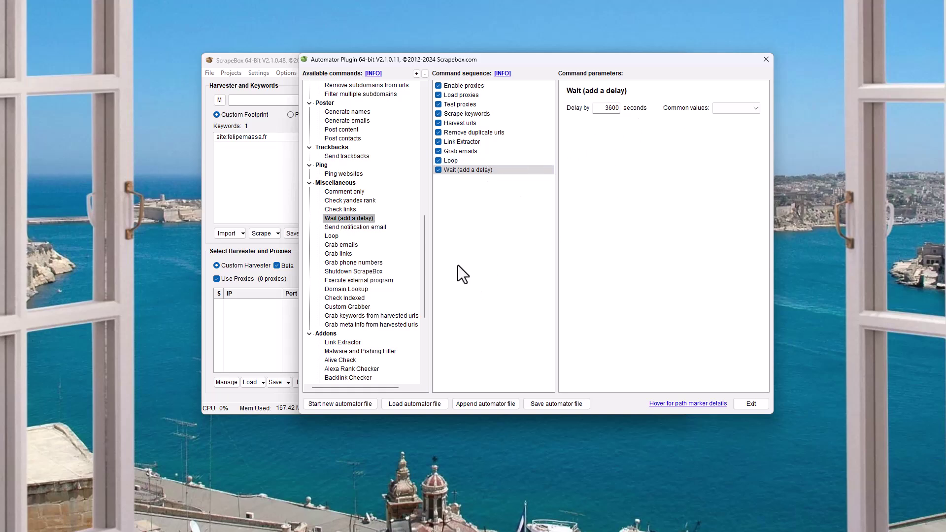
Add Execute external program to the end of the command sequence
scroll(387, 296, "down", 4)
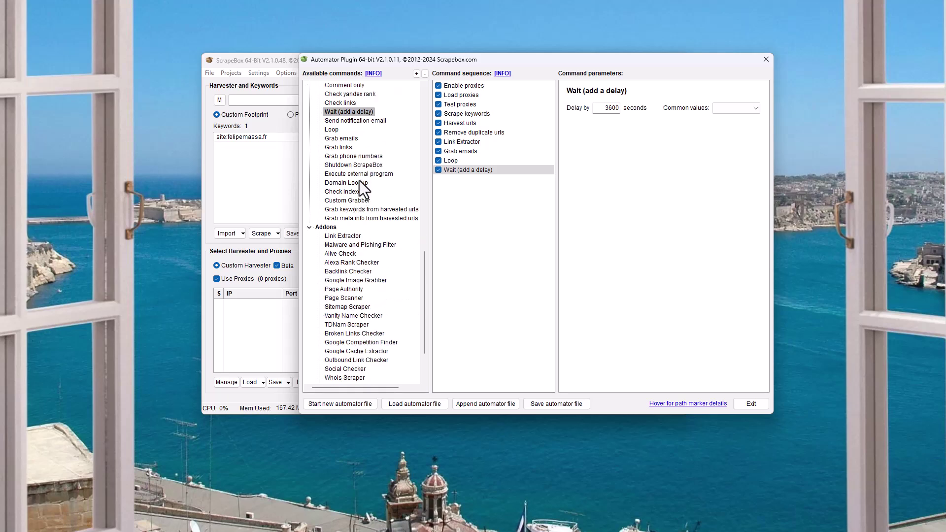
left_click(348, 165)
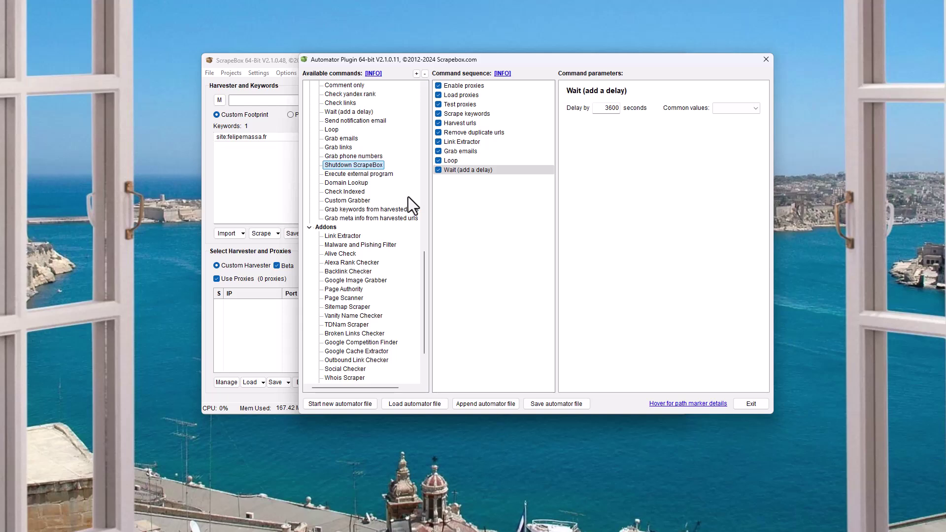
double_click(359, 175)
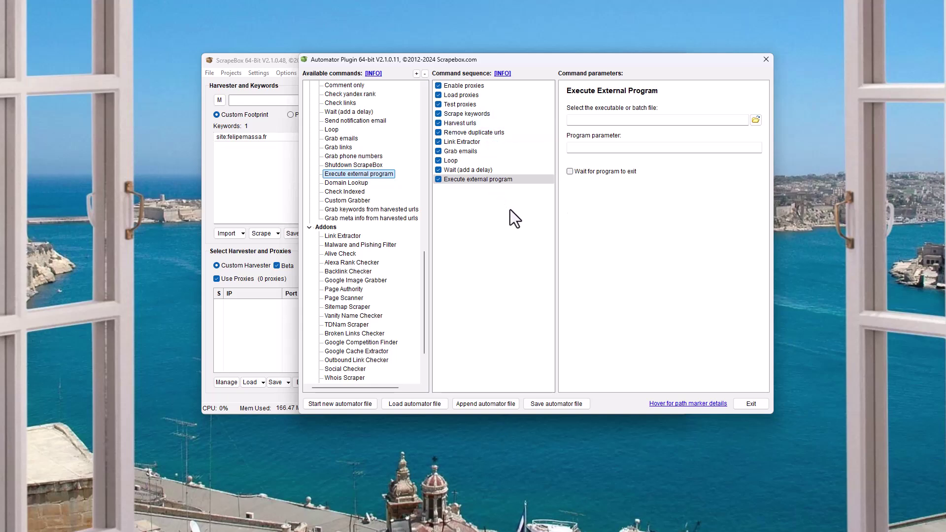
Start a new automator file and add Import urls into harvester as its first command
left_click(363, 404)
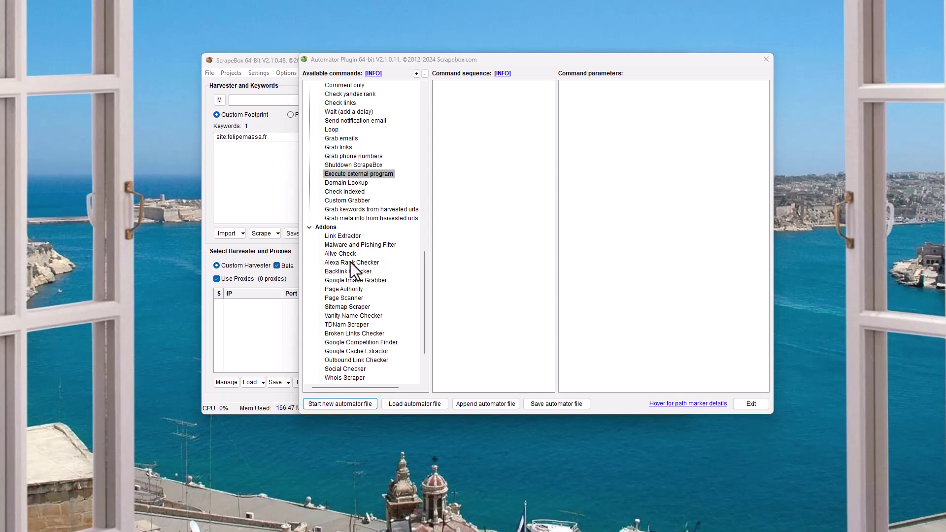
scroll(332, 194, "up", 14)
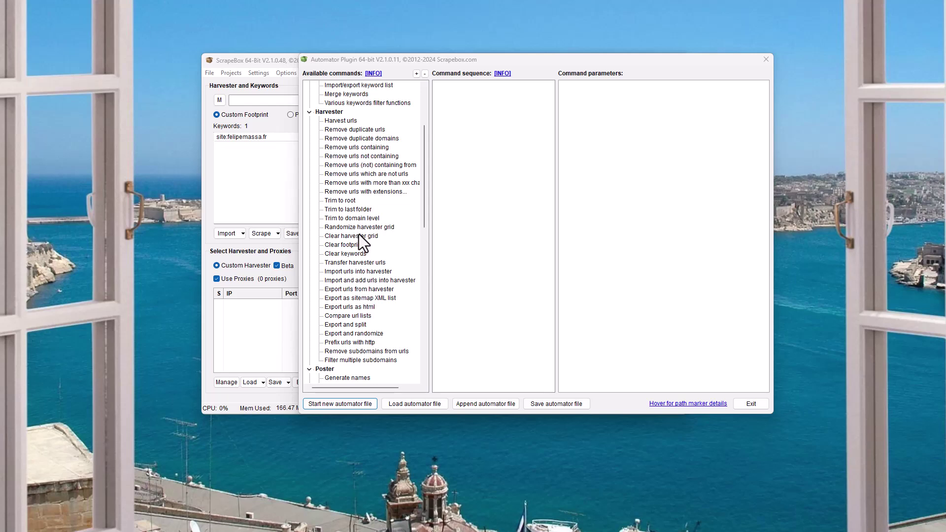
double_click(364, 273)
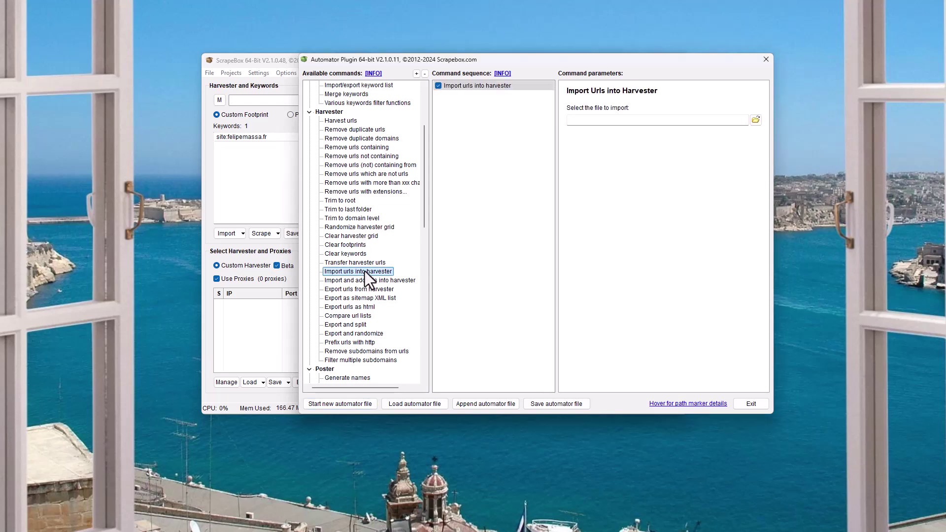
Browse for the url list to import and open the folder New folder (6) in Documents
left_click(755, 120)
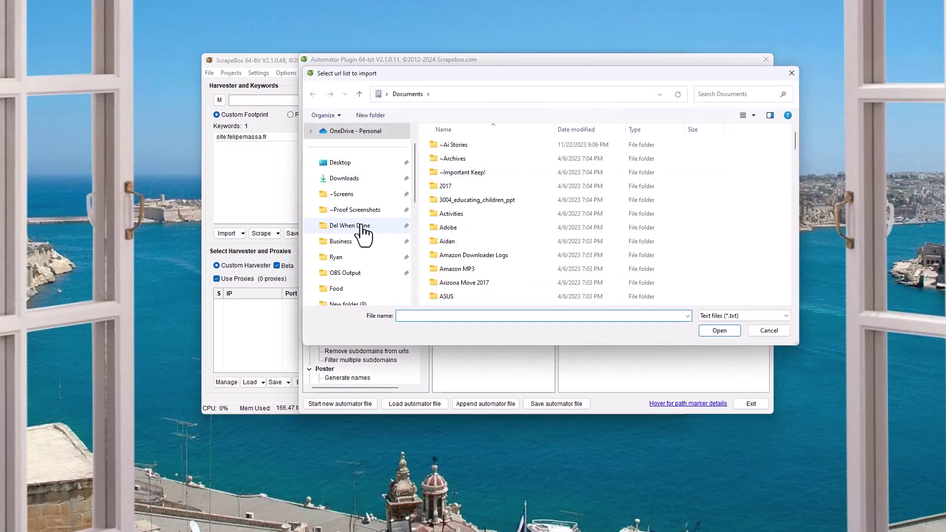
left_click(375, 120)
left_click(569, 268)
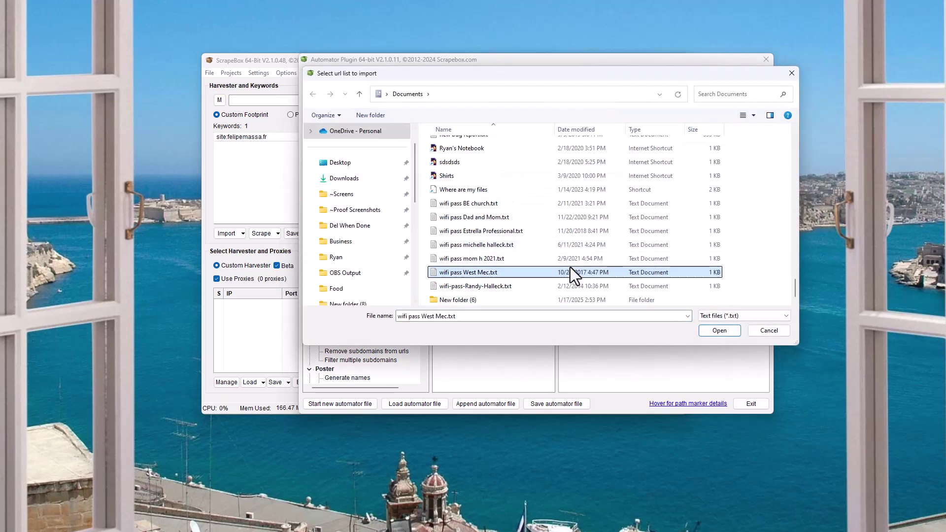
double_click(438, 300)
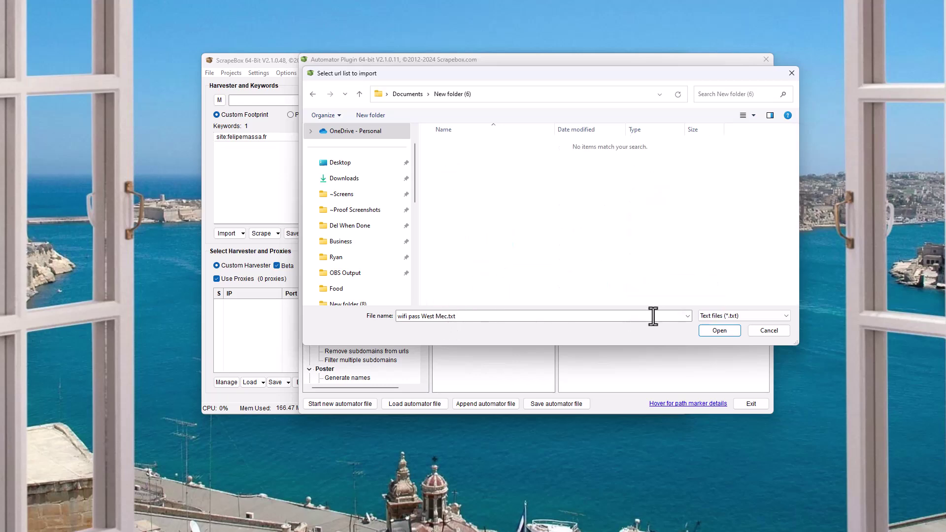
Create a text document named test.txt in this folder and choose it as the file to import
right_click(484, 201)
mouse_move(540, 328)
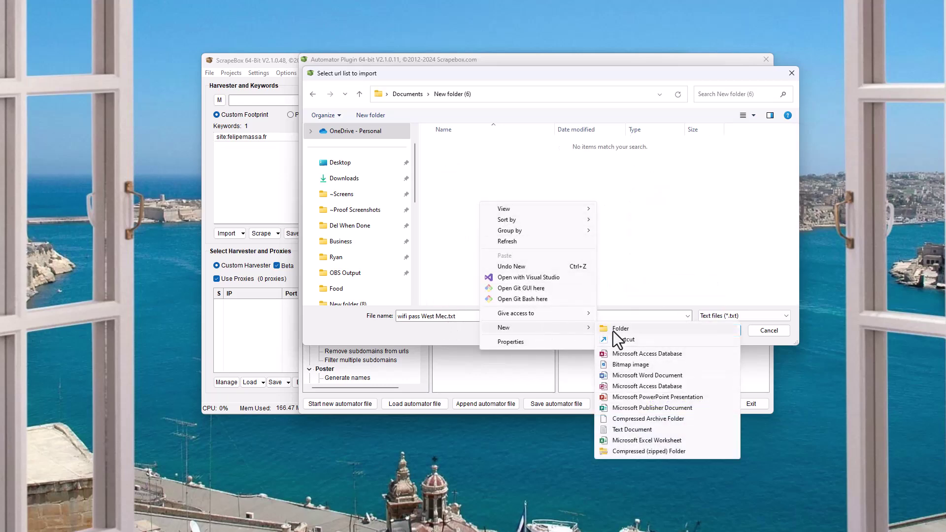
left_click(639, 429)
type("test")
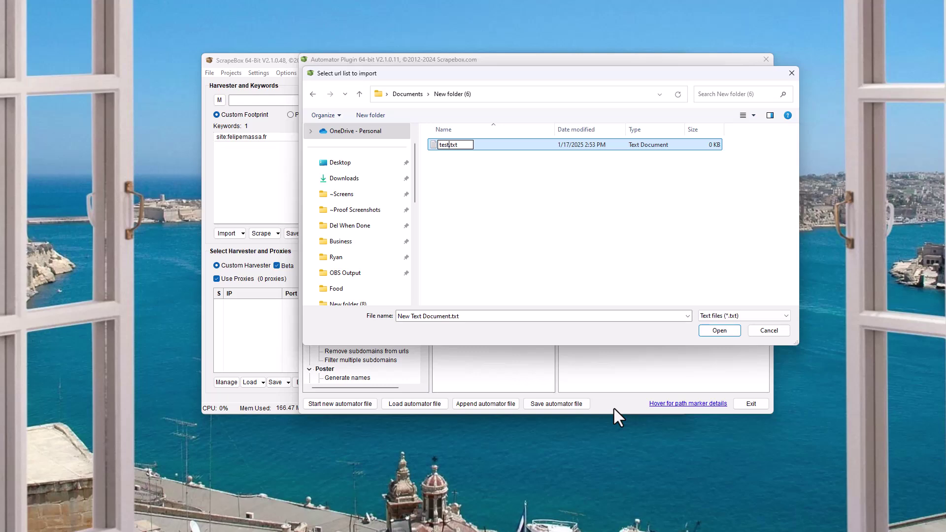
key("Return")
double_click(462, 146)
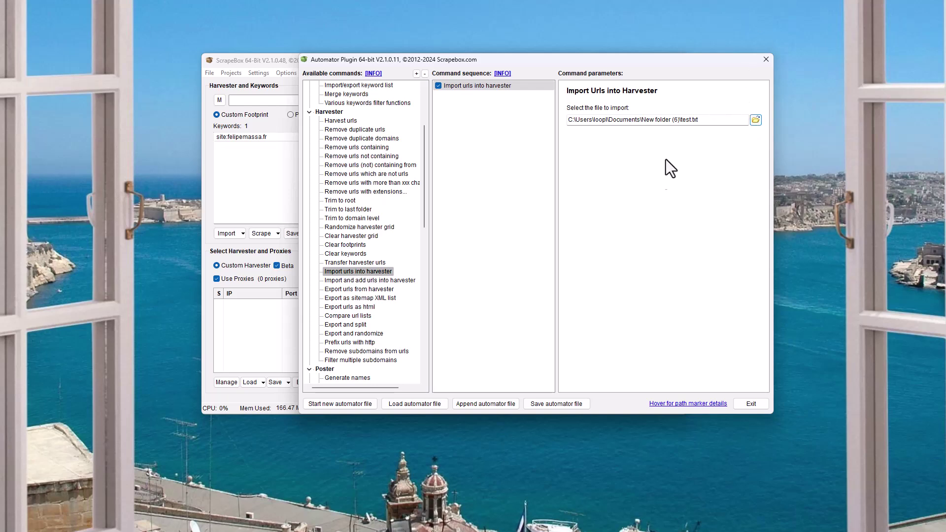
Switch to Notepad, bring its window fully into view and write the line "grab 1 file from a folder A"
key("alt+Tab")
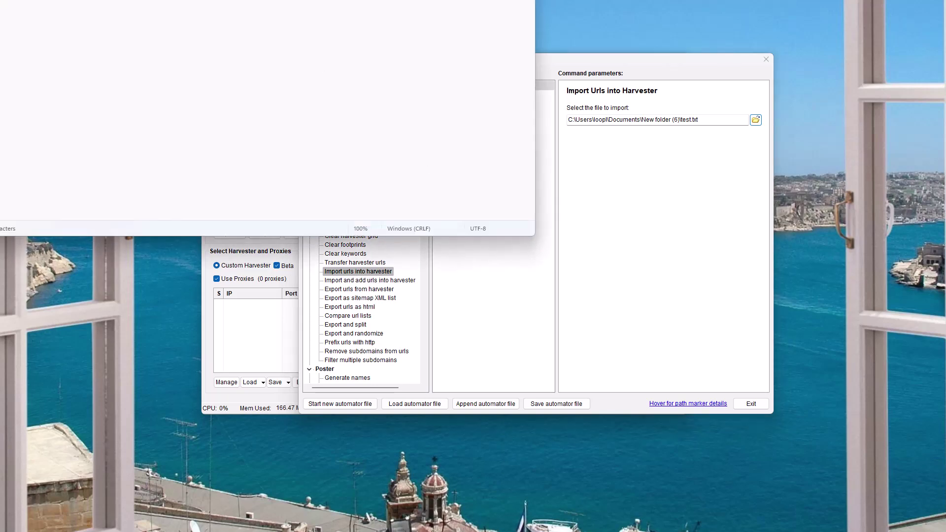
left_click_drag(216, 0, 596, 236)
type("grab 1 file from a folder")
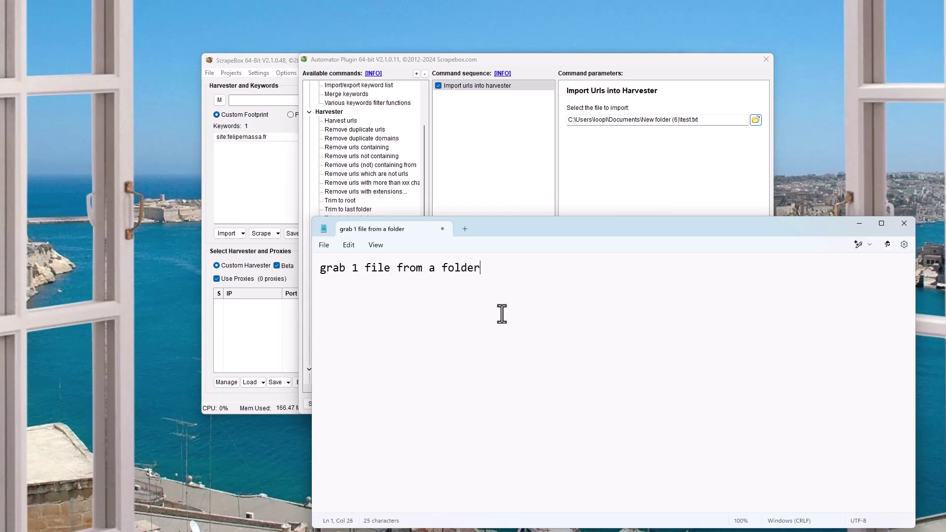
type("a")
key("BackSpace")
type("A")
key("Return")
key("Return")
Add the line "Write the contents of that file to test.txt" to the note
type("Write the conten")
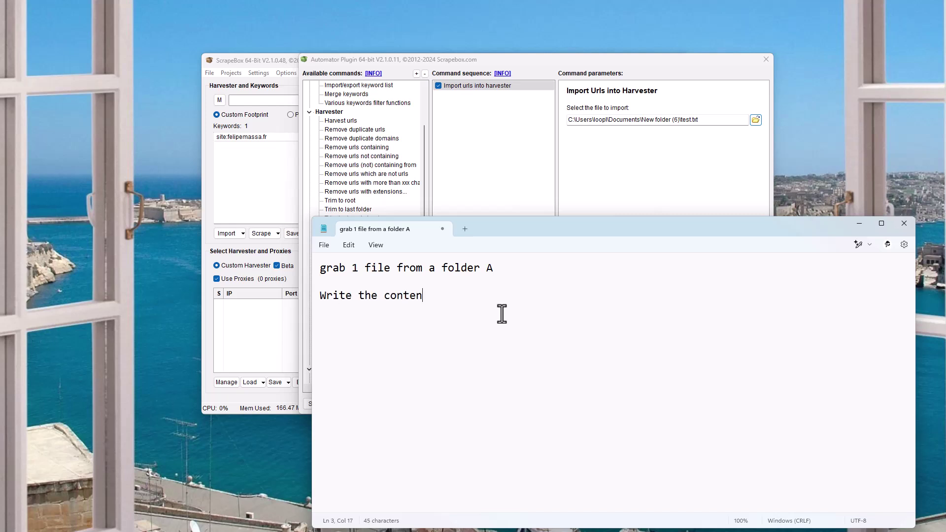
type("ts of that file to ")
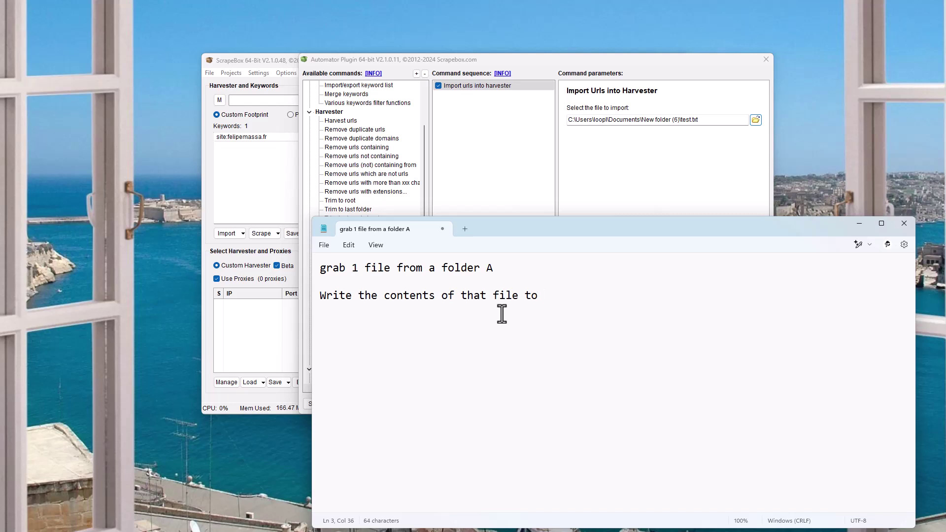
type("test.txt")
key("Return")
Add the lines "Run automator", "loop it" and "run external program" to the note, separated by blank lines
type("Run automator")
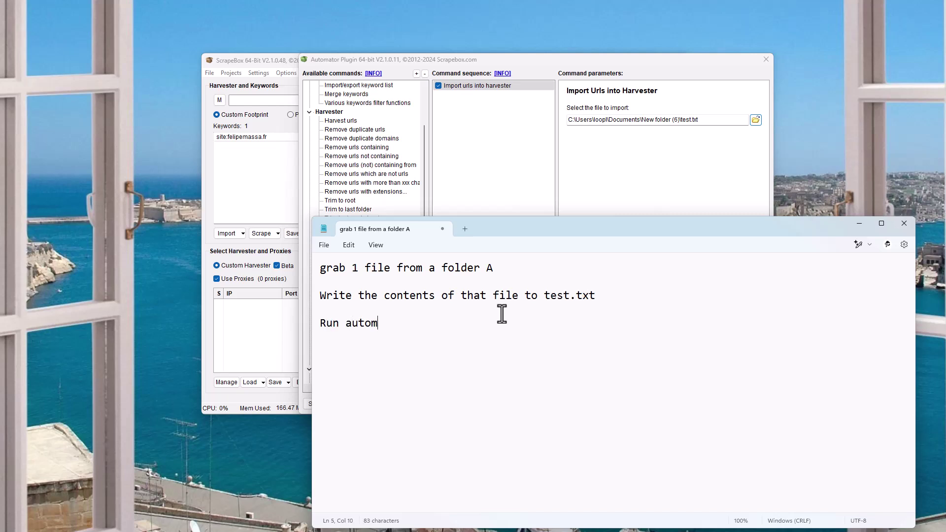
key("Return")
key("Return")
type("loop it")
key("Return")
key("Return")
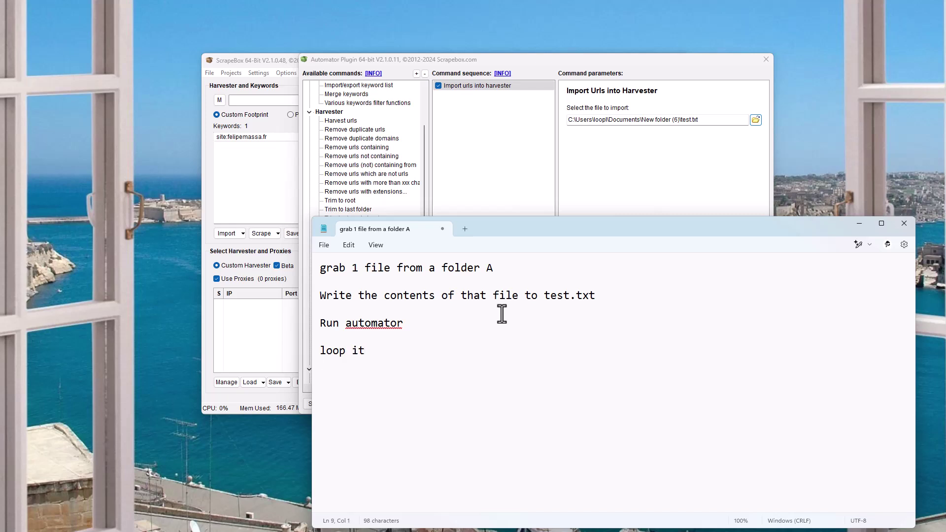
type("run external program")
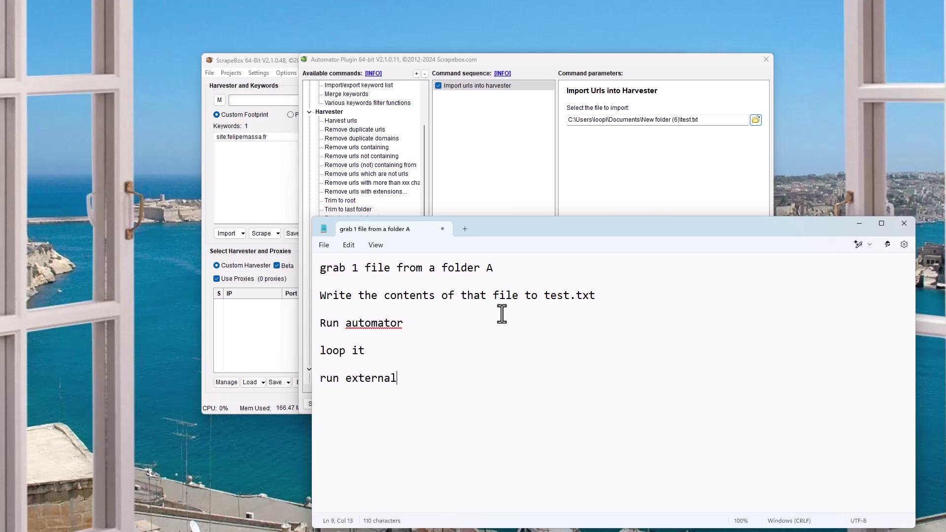
key("Return")
key("Return")
Highlight the note's source folder, its first two lines and the file name test.txt to review the workflow
left_click_drag(493, 268, 439, 267)
left_click_drag(597, 295, 337, 285)
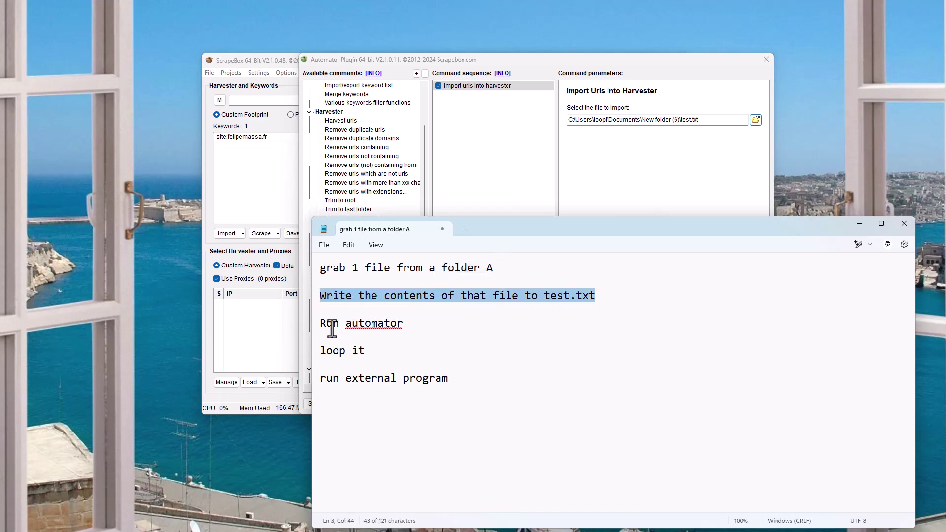
left_click_drag(497, 267, 310, 268)
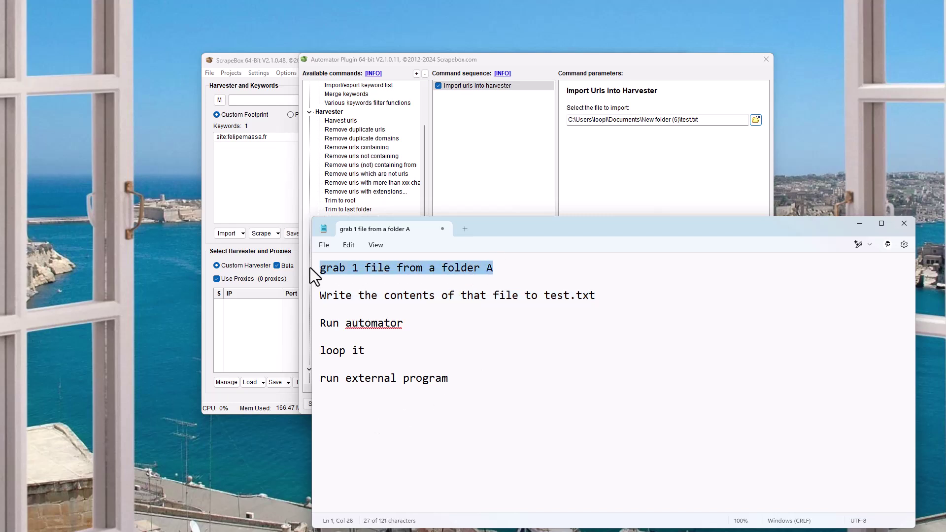
left_click_drag(544, 296, 636, 321)
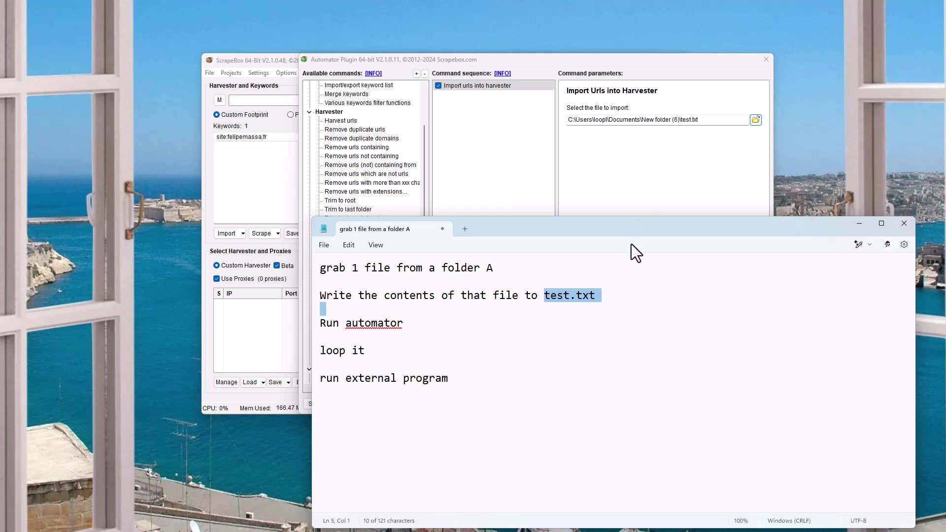
Add an Execute external program command to the automator sequence and enable waiting for the program to exit
left_click_drag(616, 304, 309, 293)
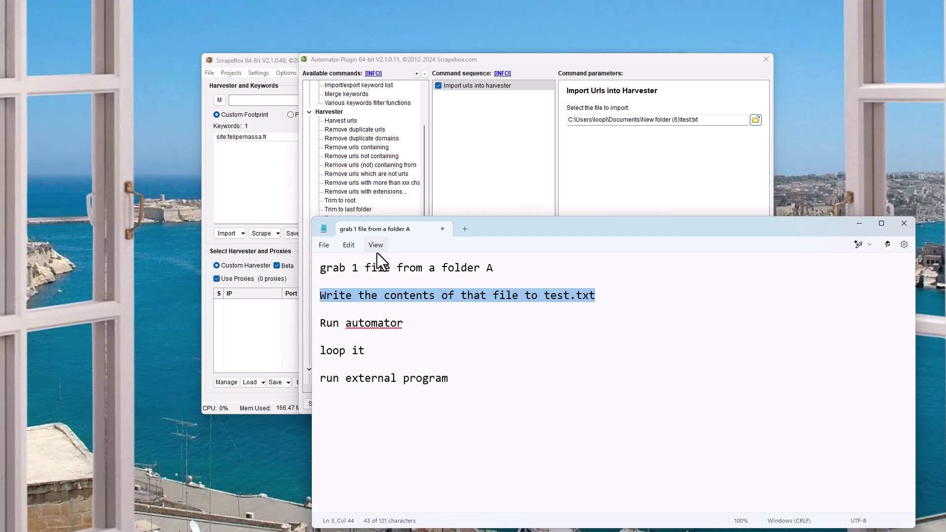
left_click(409, 164)
scroll(389, 227, "down", 4)
scroll(379, 250, "down", 6)
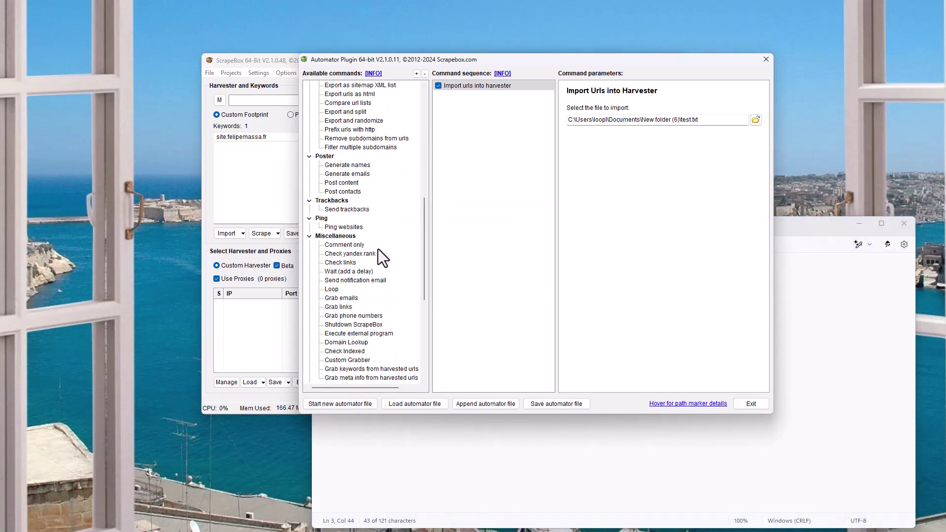
double_click(350, 280)
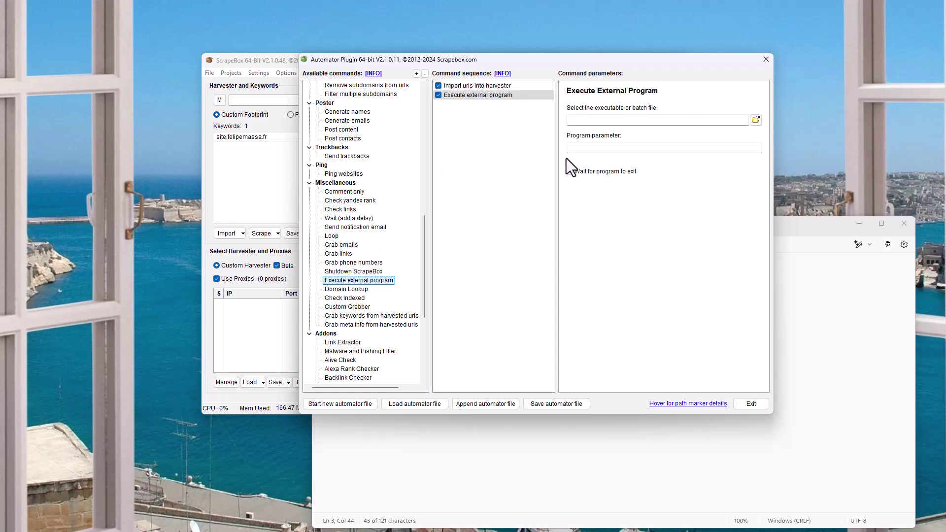
left_click(571, 172)
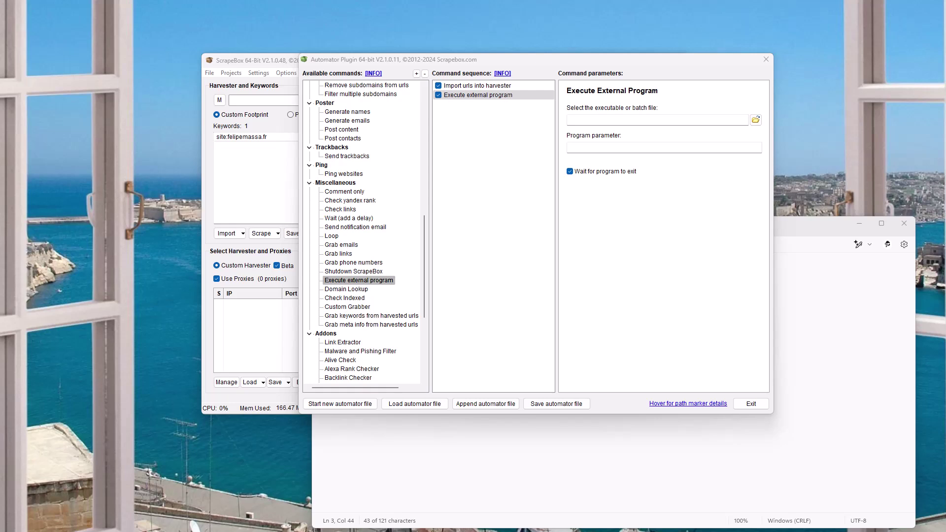
Start a new automator file and add a Harvest urls command with the keyword "car"
left_click(347, 404)
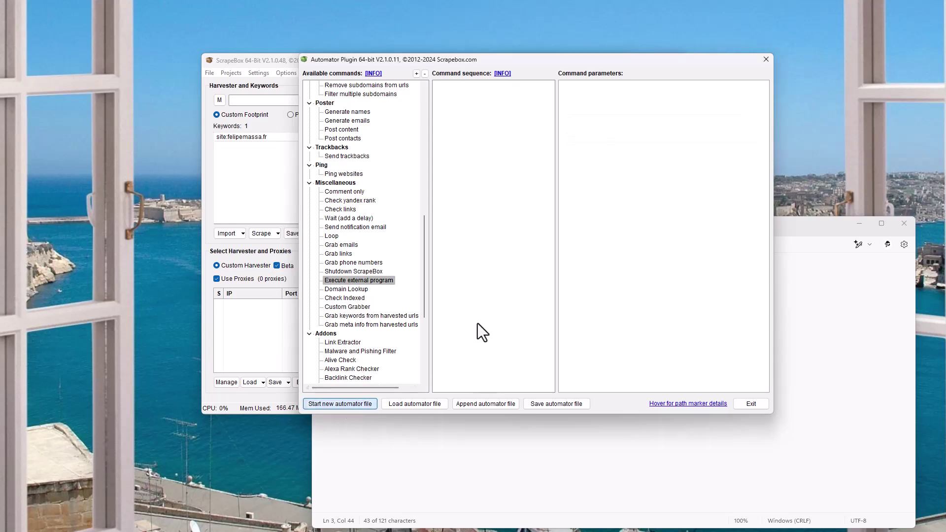
scroll(403, 294, "up", 15)
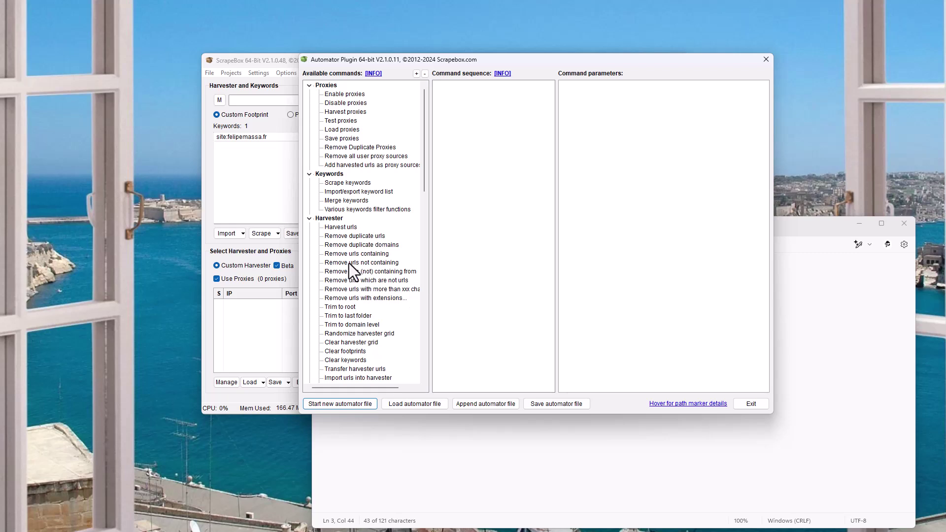
left_click_drag(352, 229, 502, 277)
left_click(606, 283)
type("car")
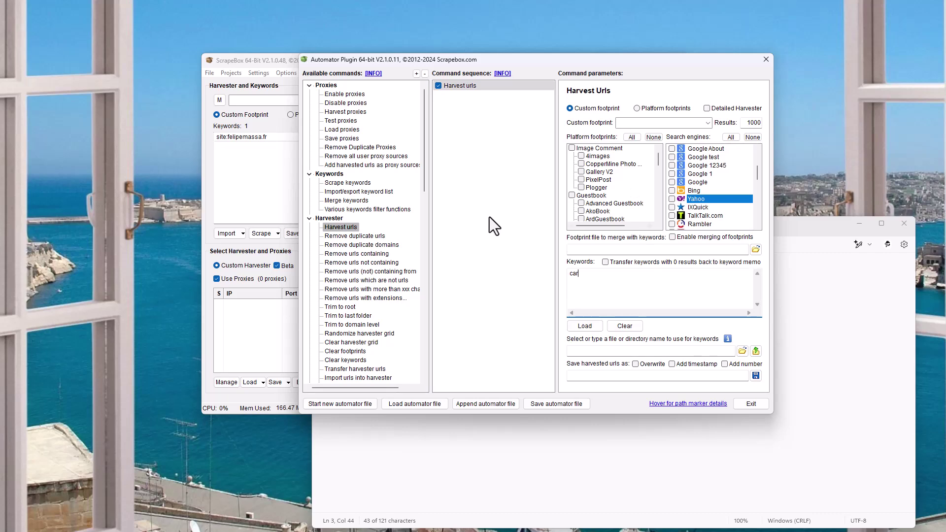
Add the Remove duplicate urls and Grab emails commands after Harvest urls in the sequence
double_click(373, 237)
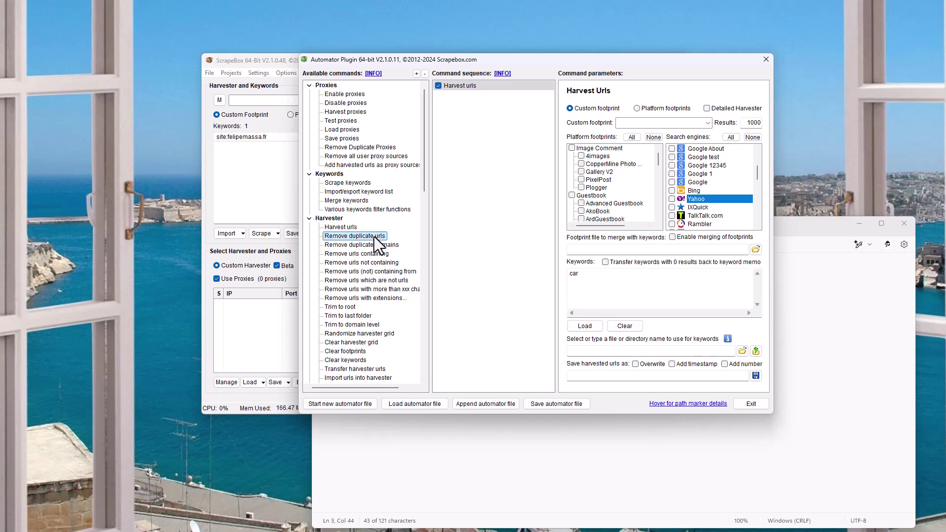
scroll(411, 268, "down", 8)
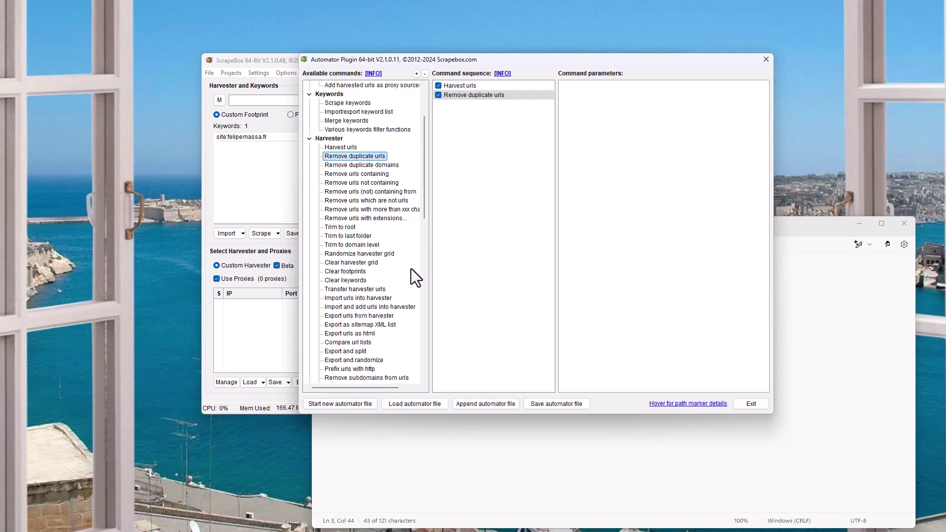
scroll(387, 284, "down", 7)
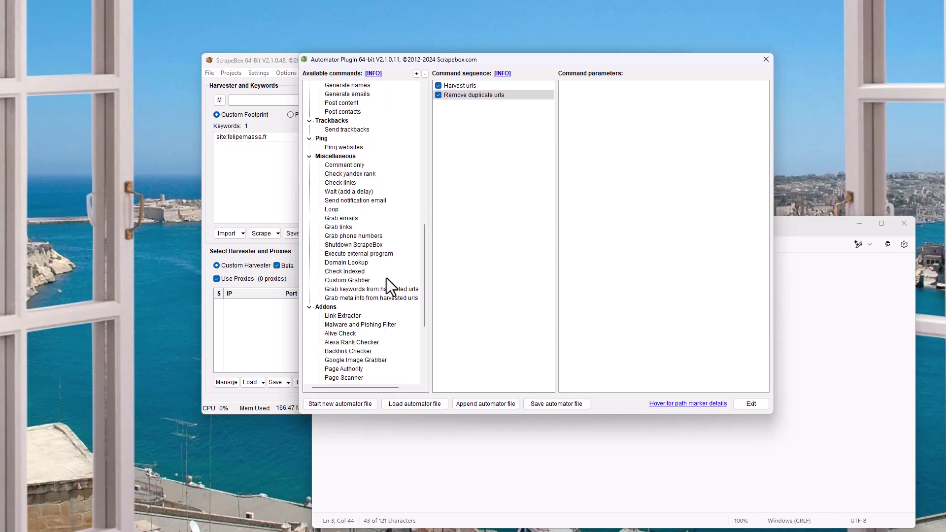
double_click(353, 218)
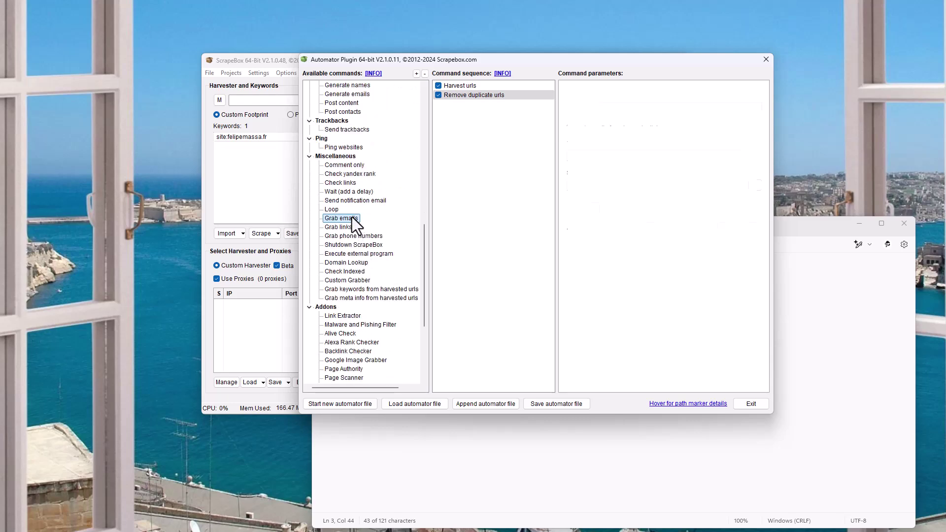
Turn off Use Proxies in the main ScrapeBox window and return to the Automator plugin's command sequence
left_click(472, 88)
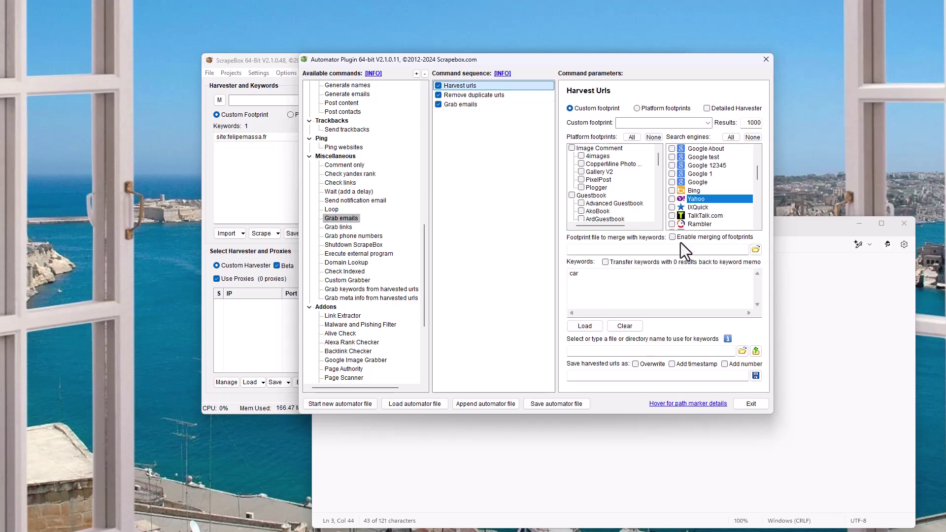
left_click(258, 279)
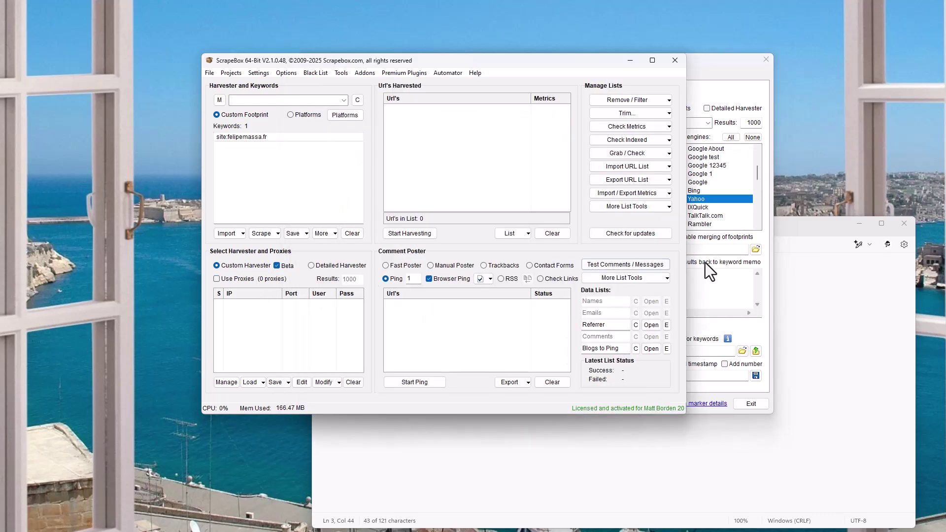
left_click(717, 280)
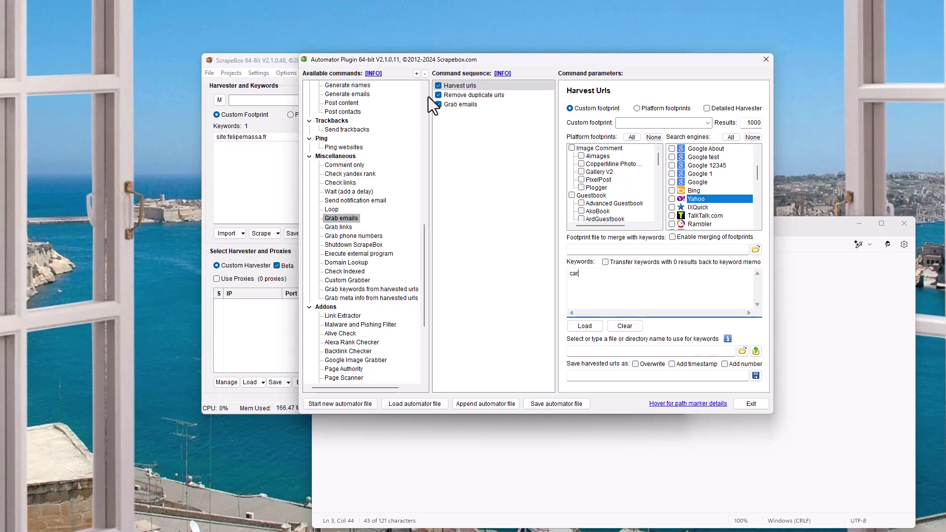
left_click(467, 96)
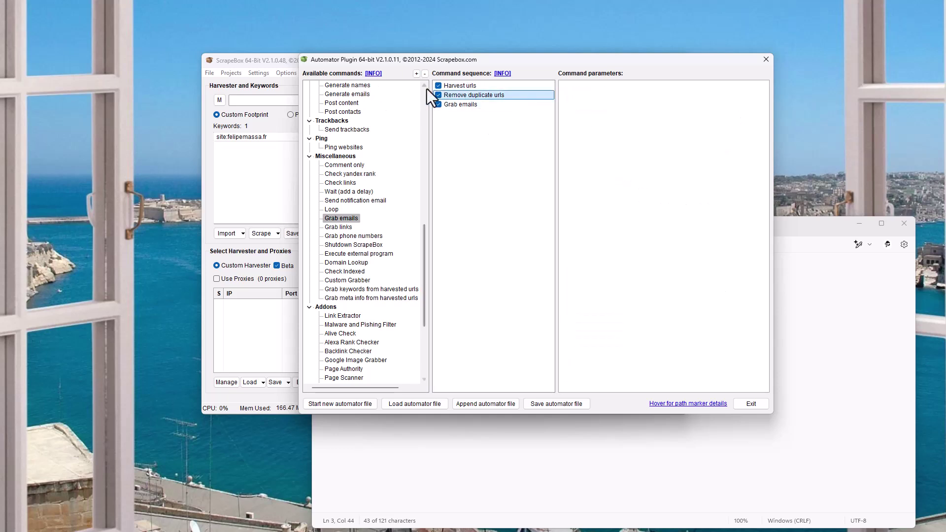
Set the Grab emails command to use the harvester list and save its results as emails.txt in New folder (6)
left_click(467, 106)
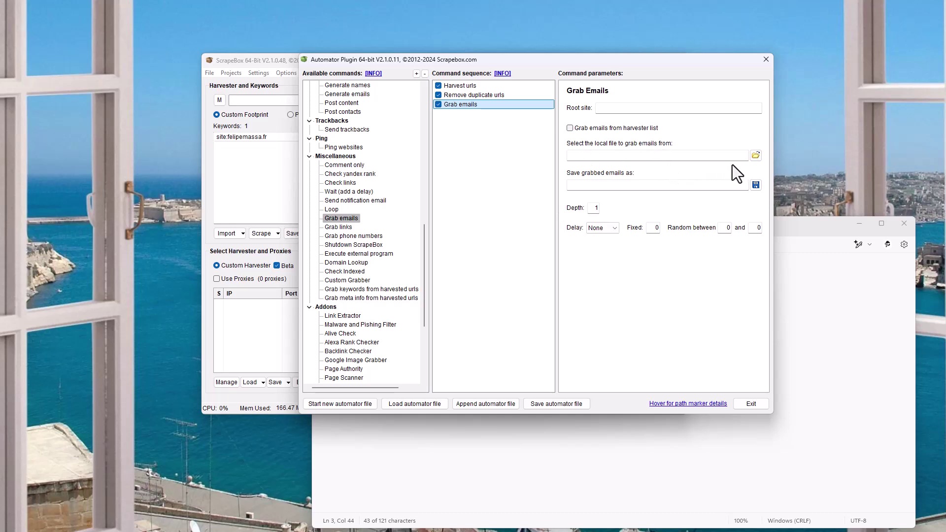
left_click(604, 127)
left_click_drag(567, 65, 509, 289)
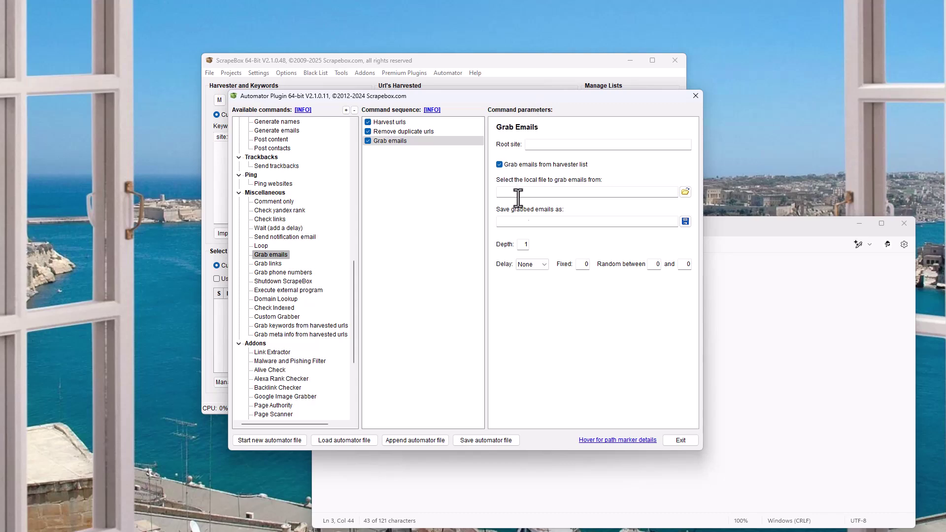
left_click(685, 222)
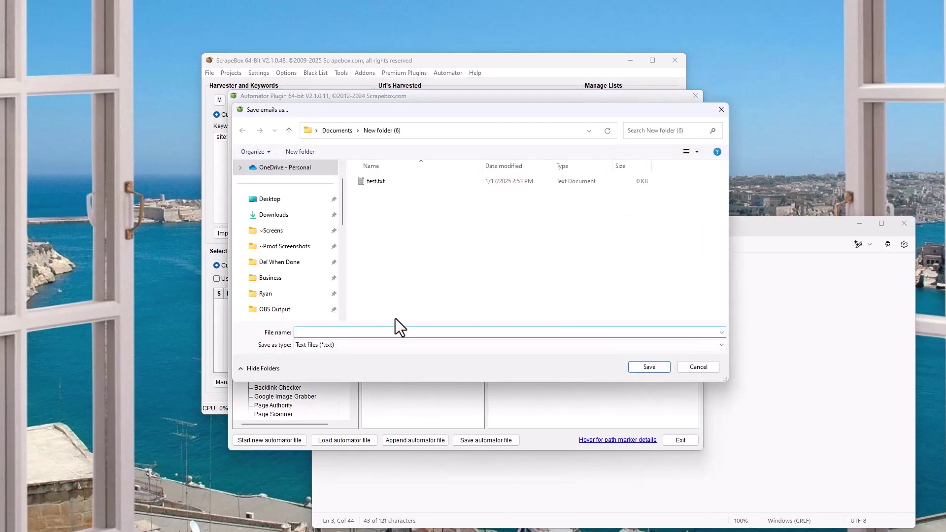
type("emails")
key("Return")
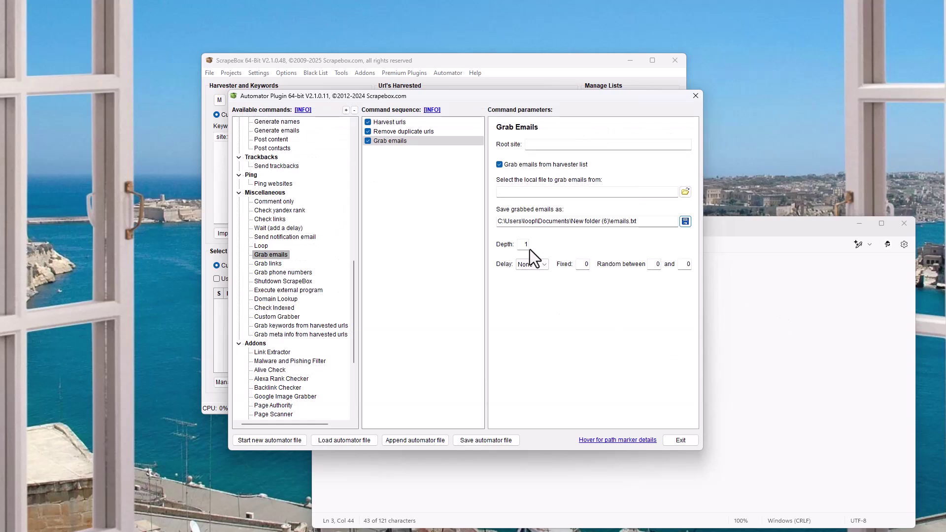
Examine the Grab emails depth setting and the footprint and search engine lists of the Harvest urls command
double_click(521, 245)
left_click_drag(503, 98, 574, 94)
left_click(474, 120)
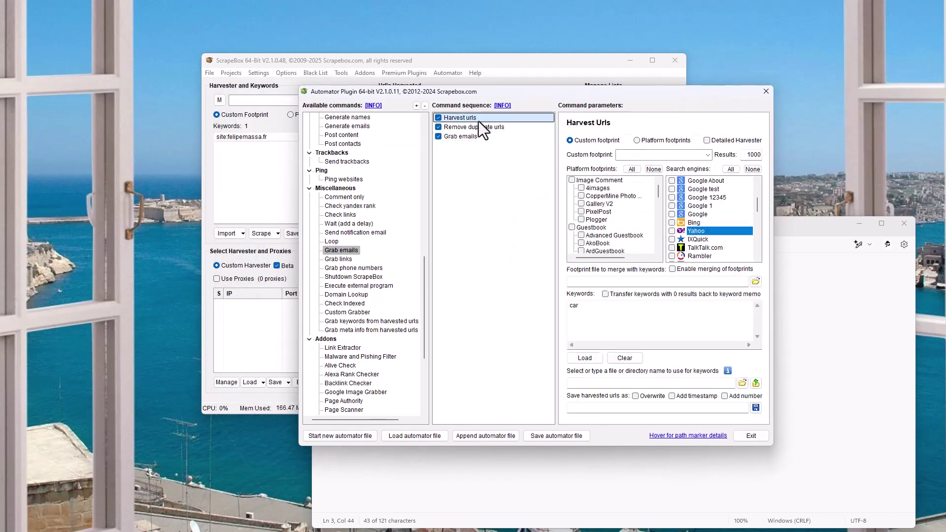
left_click(654, 170)
left_click(673, 214)
scroll(693, 232, "down", 1)
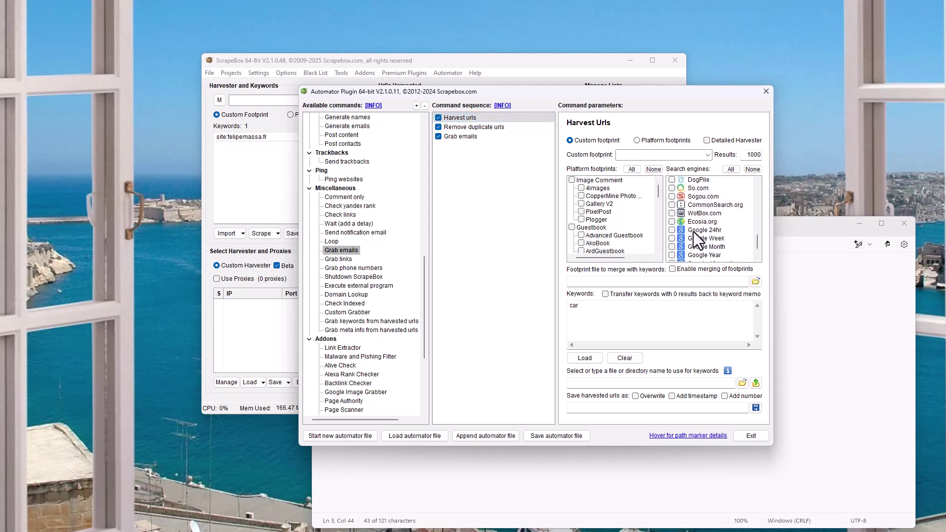
scroll(693, 232, "down", 5)
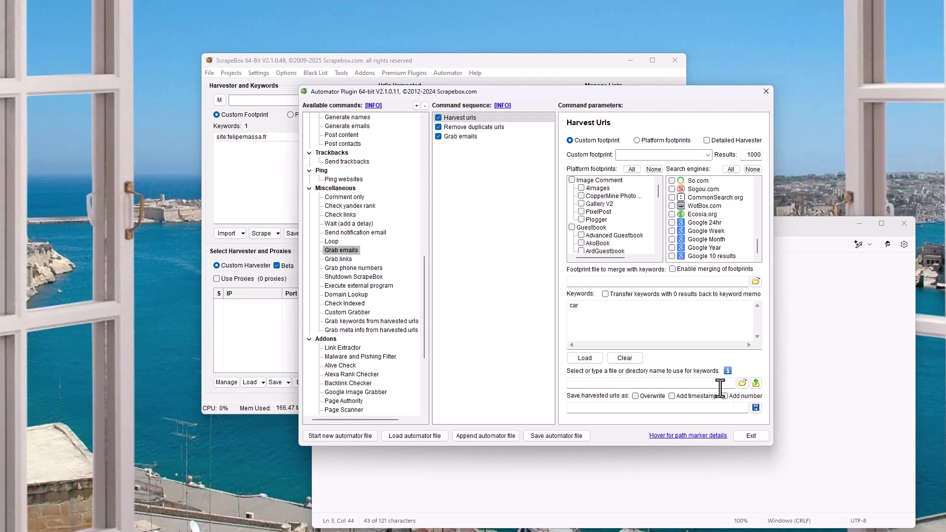
Save the sequence as the automator file "test automator" in New folder (6) and exit the Automator plugin
left_click(559, 434)
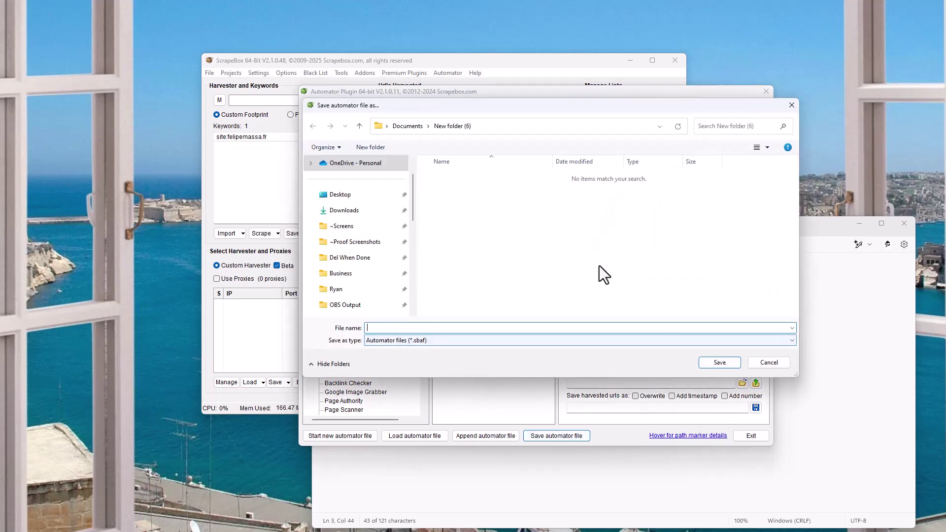
type("test automator")
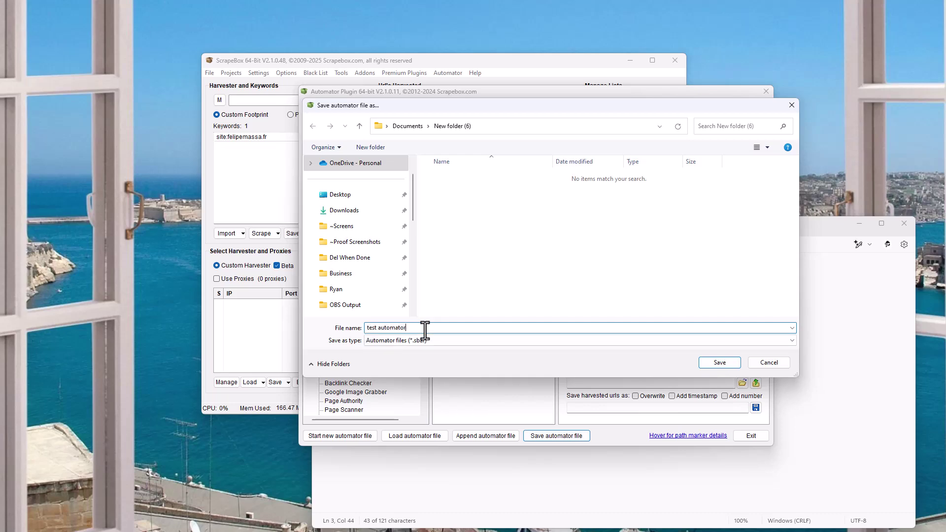
key("Return")
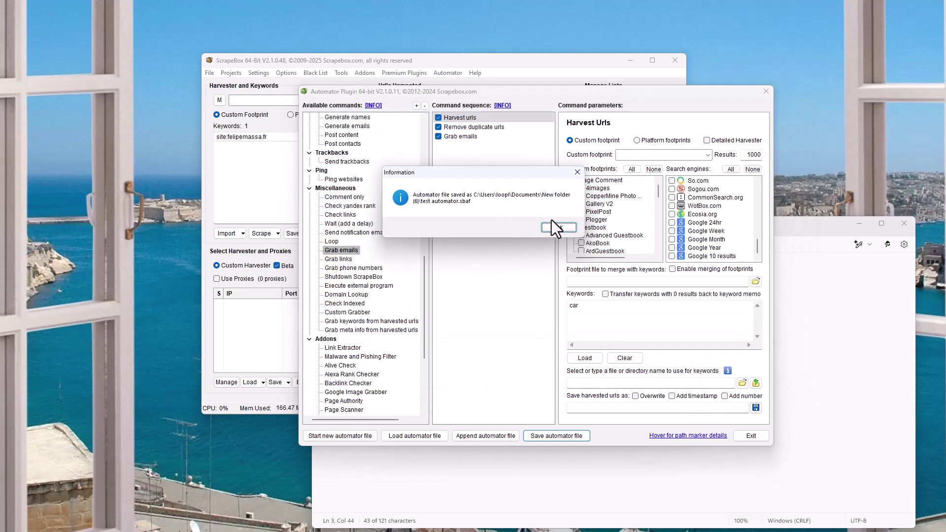
left_click(562, 228)
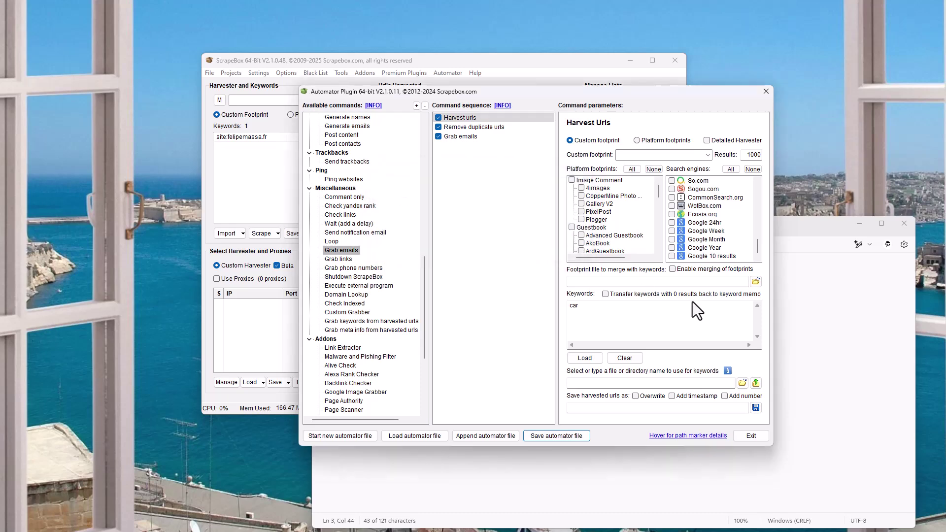
left_click(749, 436)
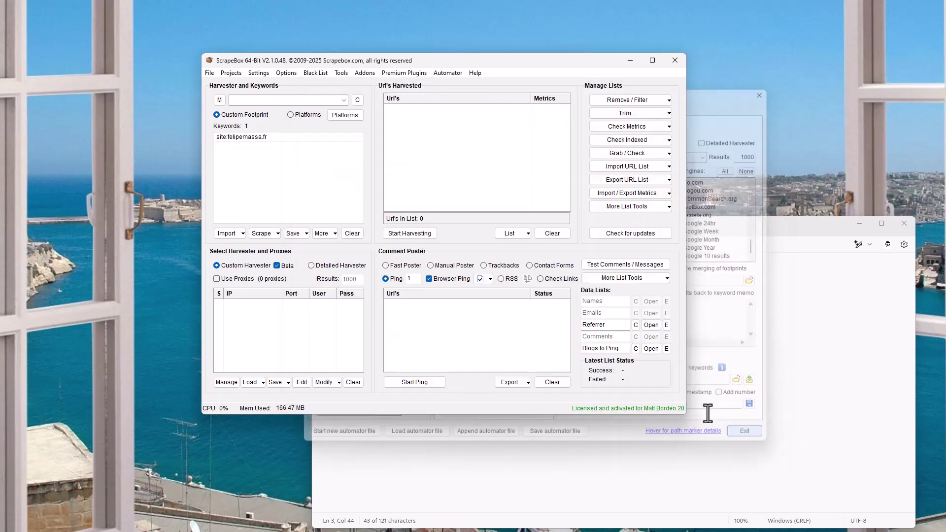
Run the automator job test automator.sbaf from New folder (6) in Documents
left_click(448, 74)
mouse_move(463, 103)
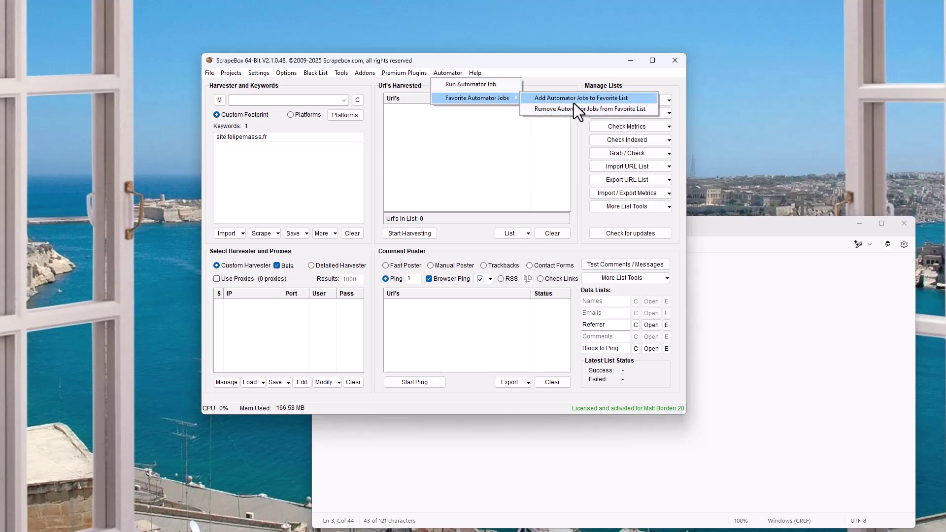
left_click(478, 84)
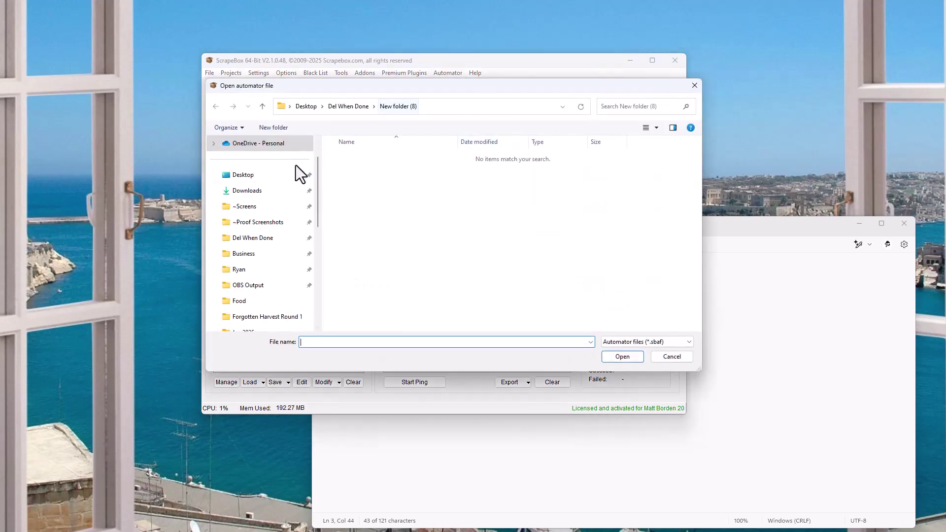
left_click(257, 240)
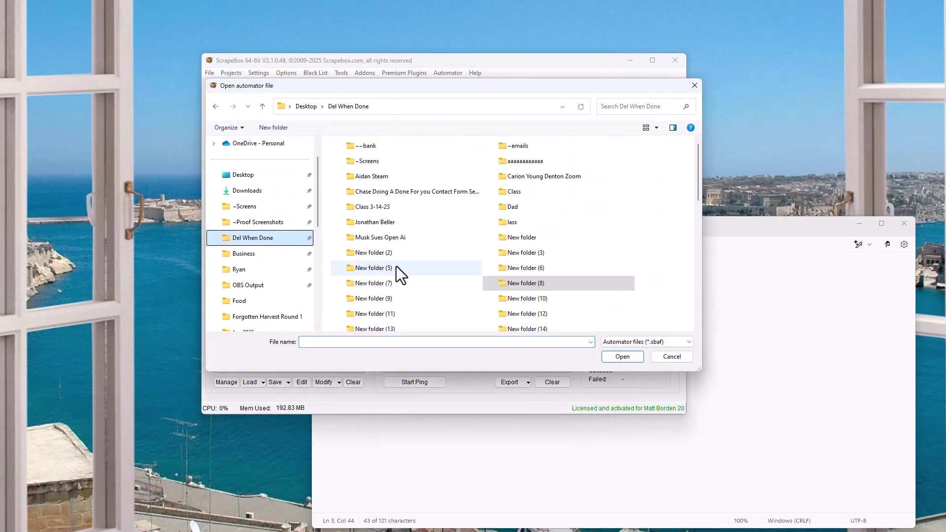
double_click(539, 268)
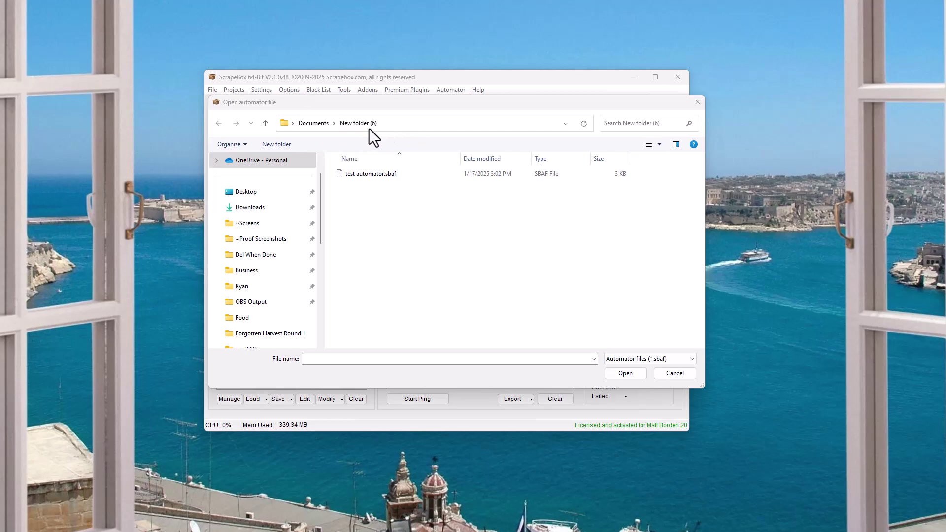
double_click(374, 176)
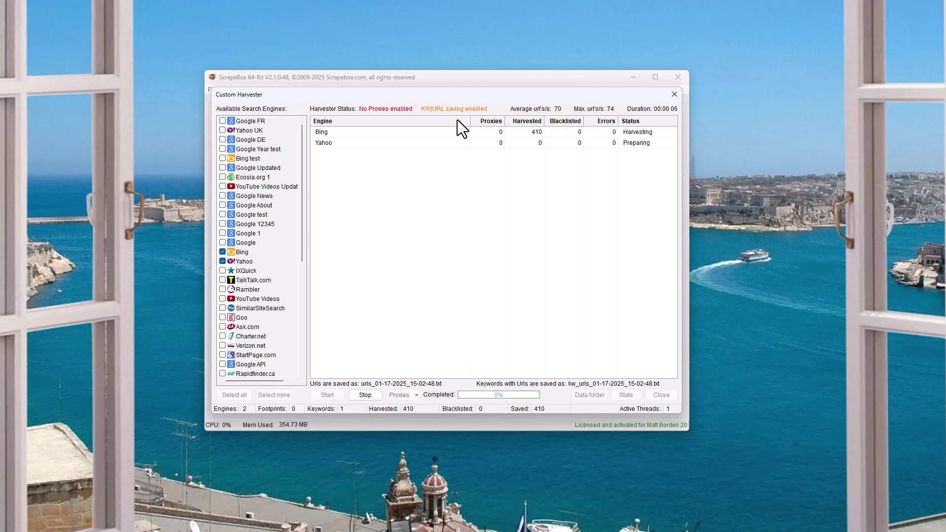
Move the Custom Harvester window aside to examine the automator job's run status and the harvester's progress
left_click_drag(474, 100, 467, 333)
left_click(400, 178)
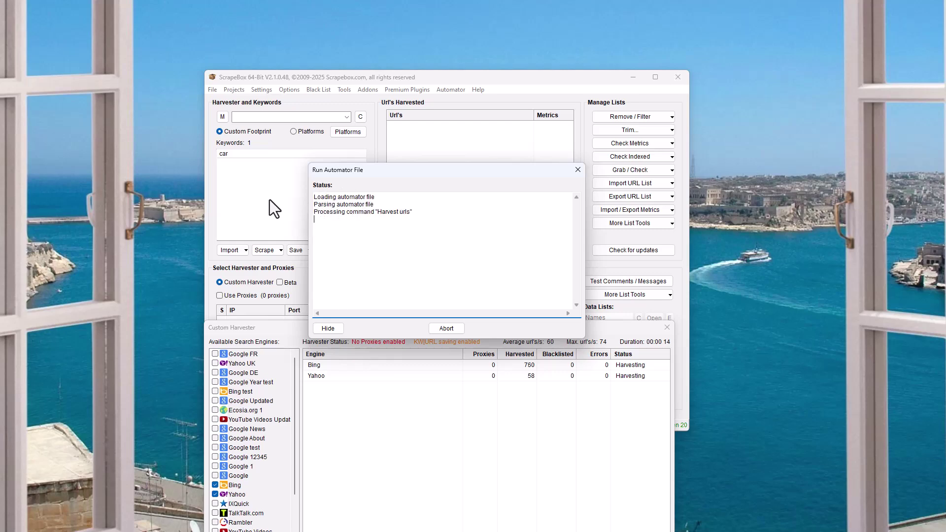
left_click_drag(290, 330, 318, 415)
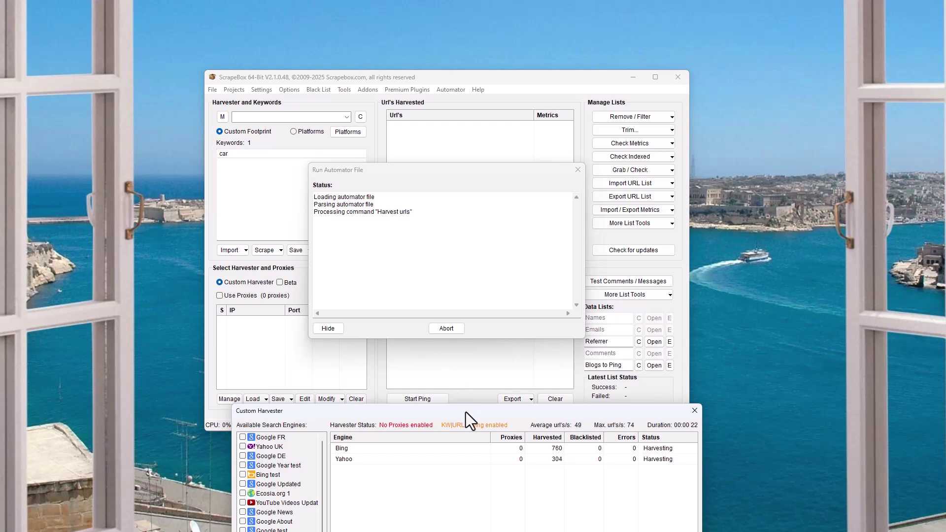
left_click_drag(466, 412, 412, 43)
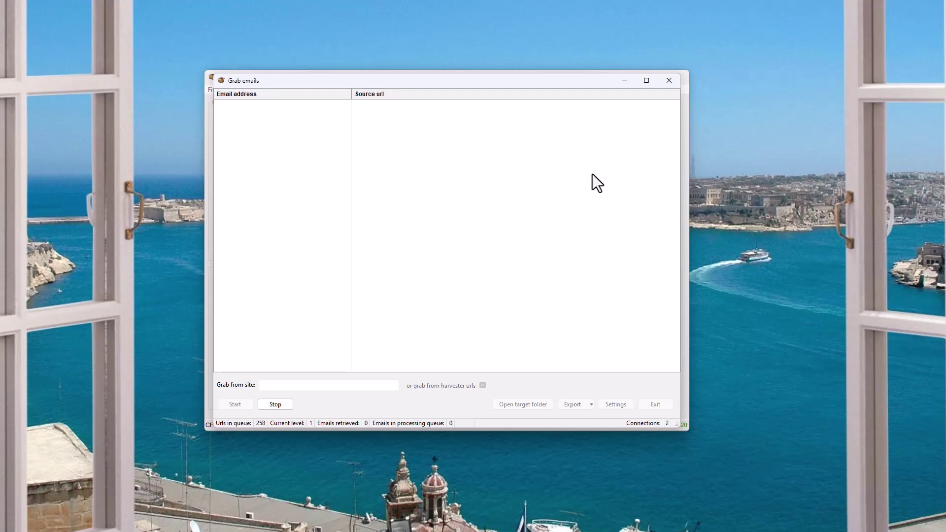
Stop the email grabbing and check the automator job's run status behind the Grab emails window
left_click_drag(415, 87, 416, 294)
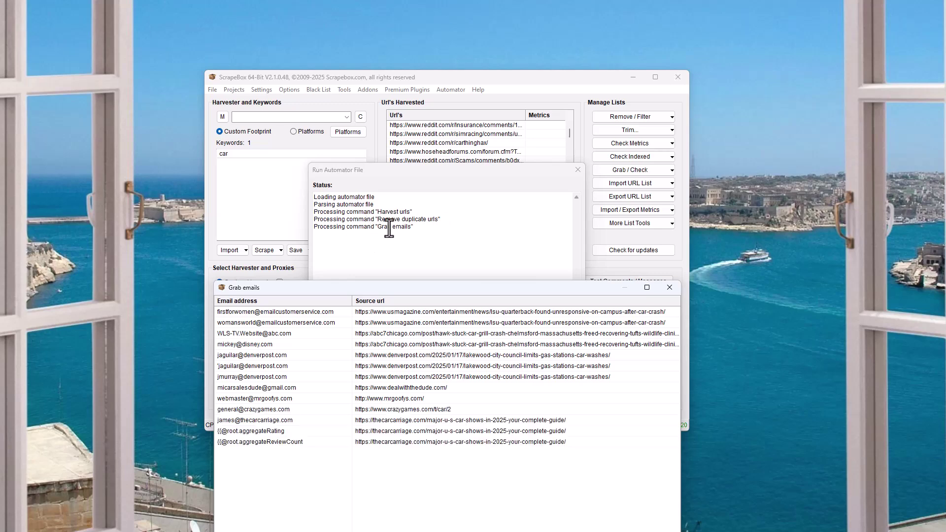
left_click_drag(456, 289, 484, 120)
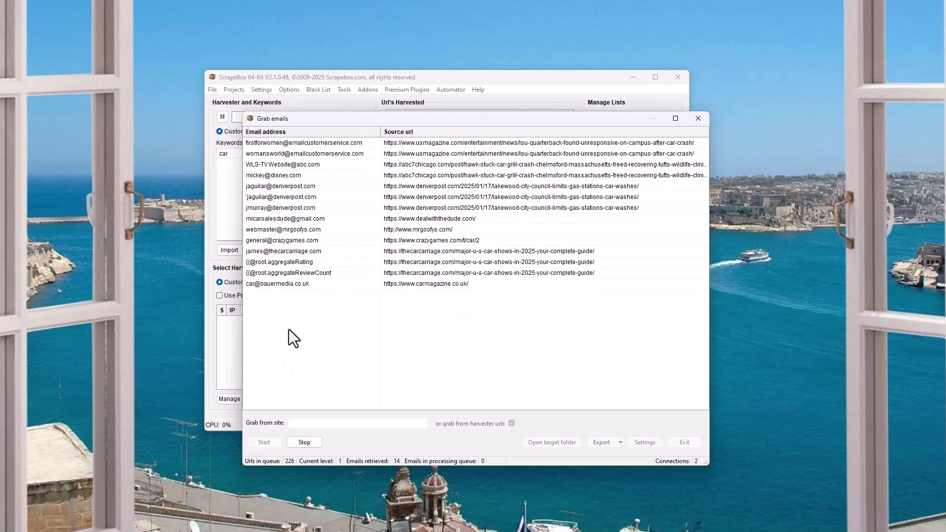
left_click(304, 443)
left_click_drag(447, 117, 384, 285)
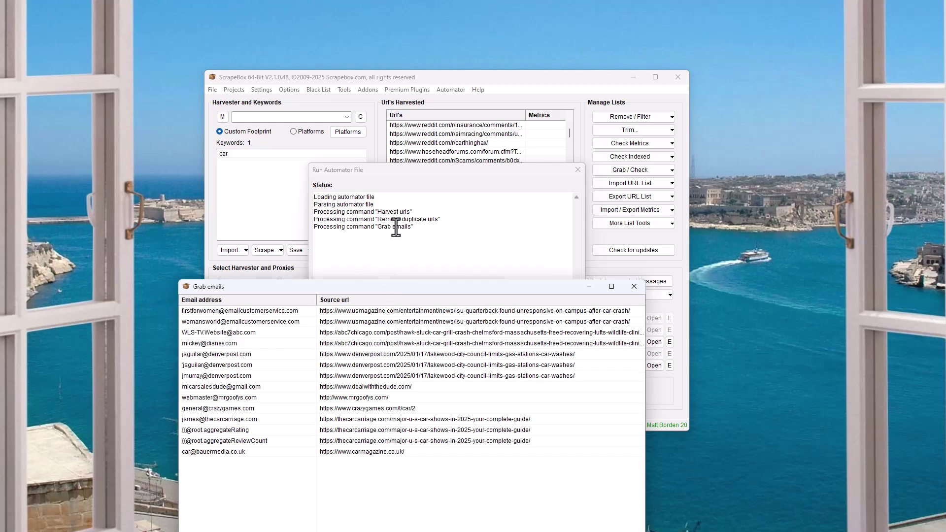
left_click(395, 227)
left_click_drag(273, 290, 314, 171)
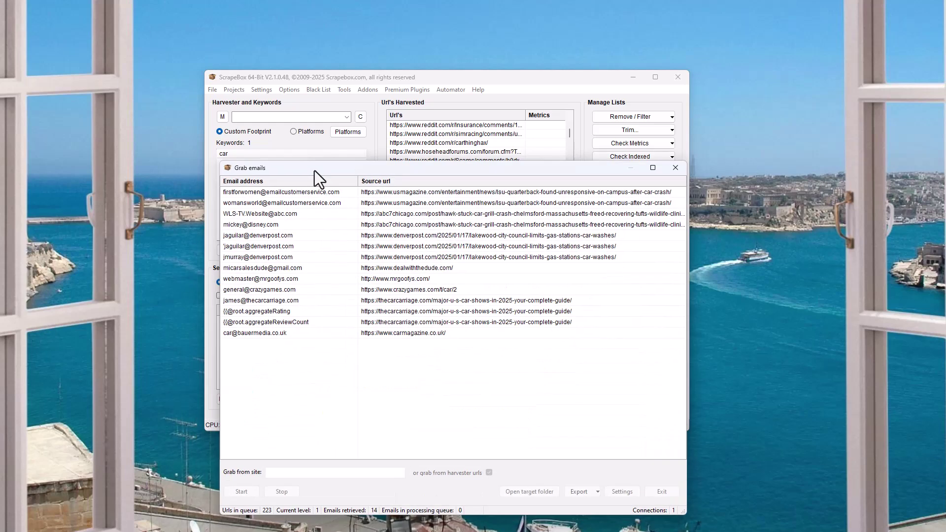
Open emails.txt from New folder (6) to examine the exported addresses, then close it and minimize the folder window
mouse_move(342, 530)
left_click(342, 492)
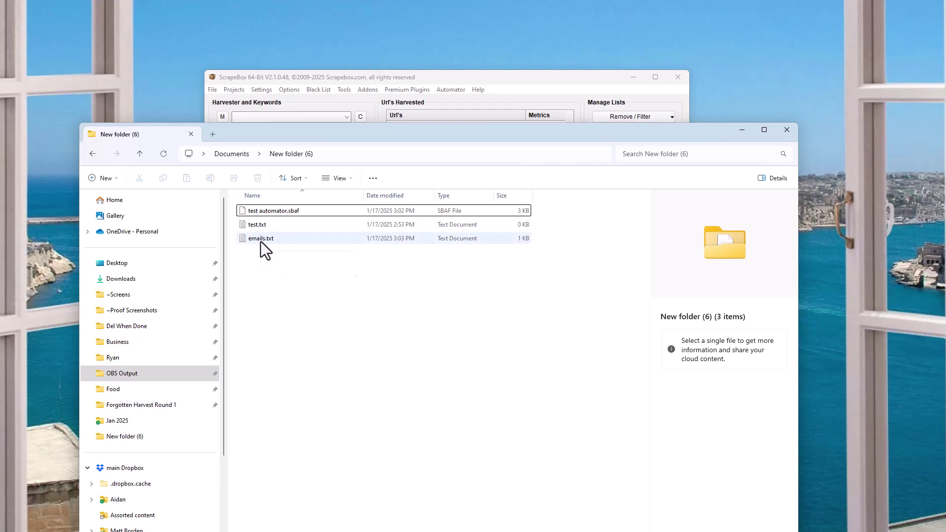
double_click(261, 239)
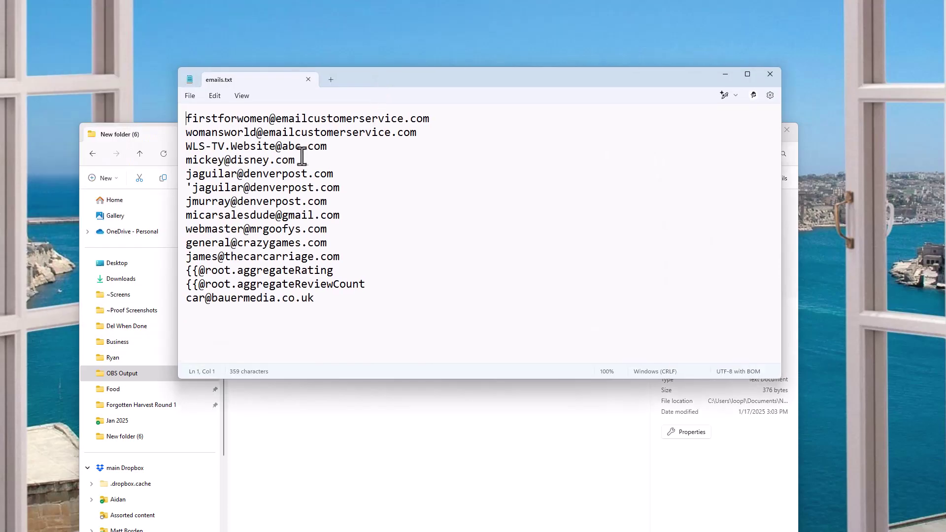
key("ctrl+a")
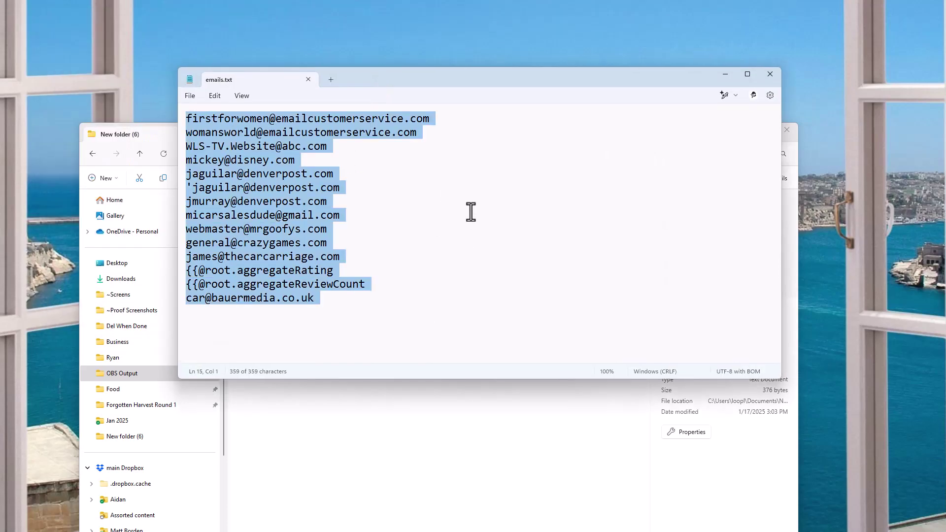
left_click(771, 74)
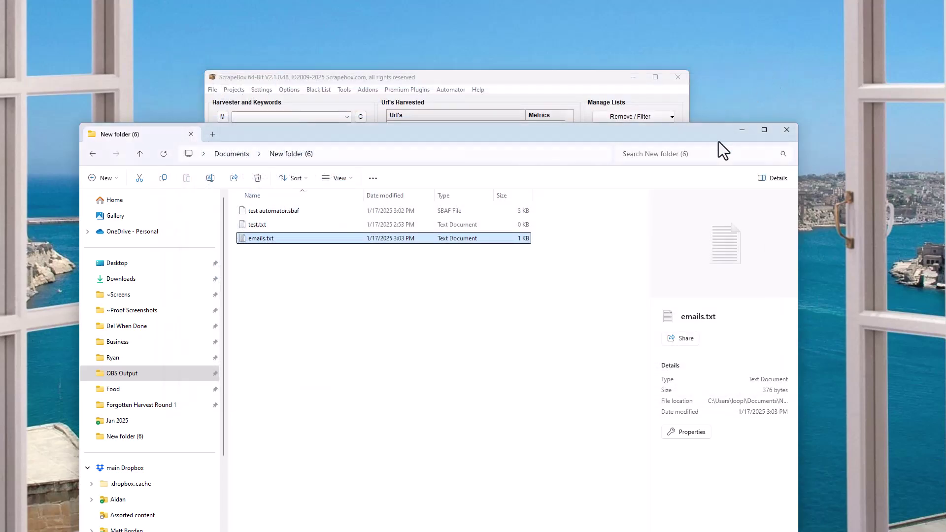
left_click(740, 132)
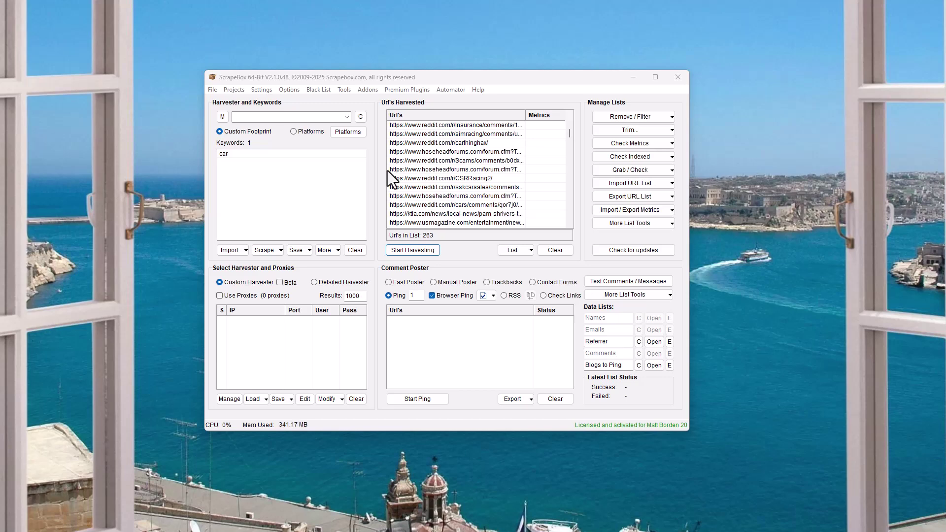
Open the Automator Plugin 64-bit and add the Harvest proxies command to the sequence
left_click(412, 89)
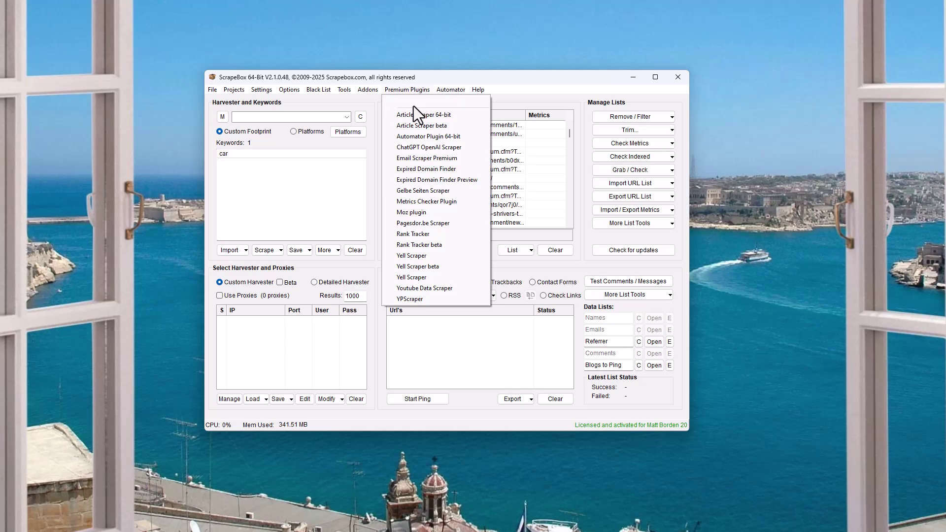
left_click(420, 137)
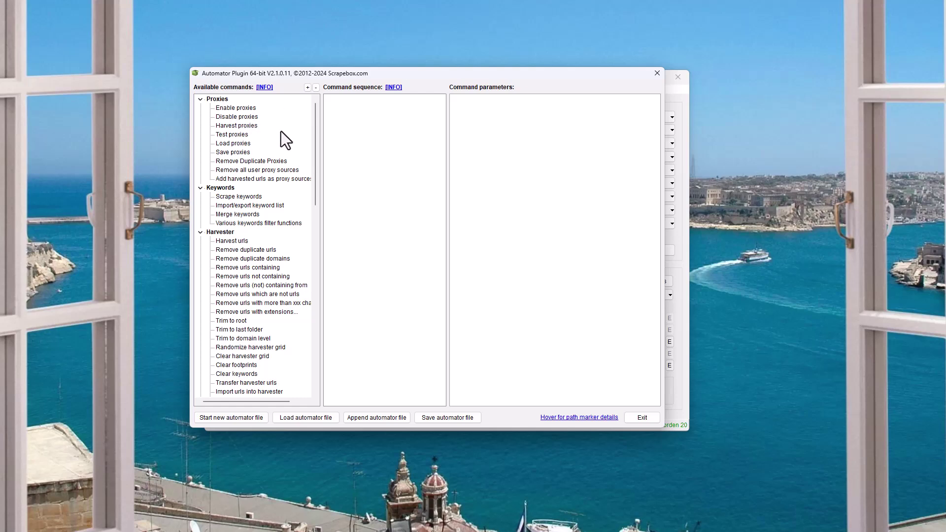
double_click(251, 127)
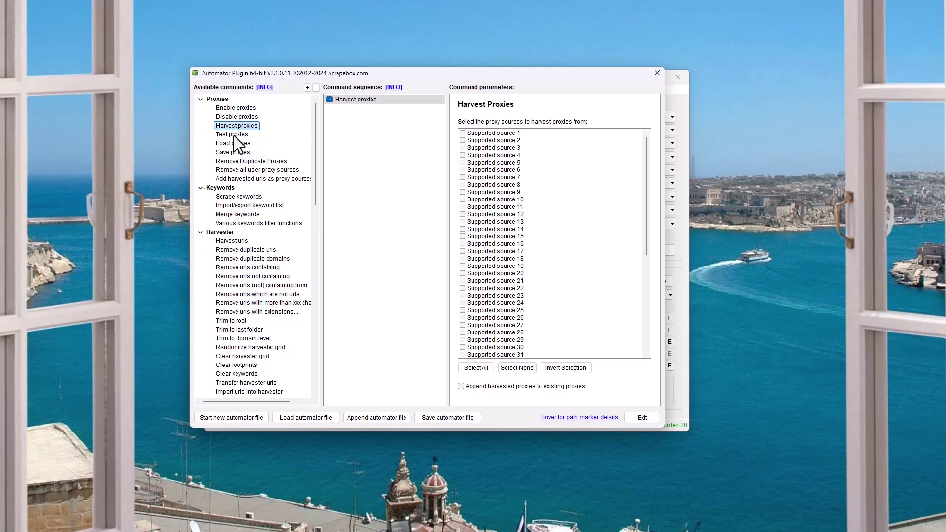
left_click(269, 166)
left_click(270, 171)
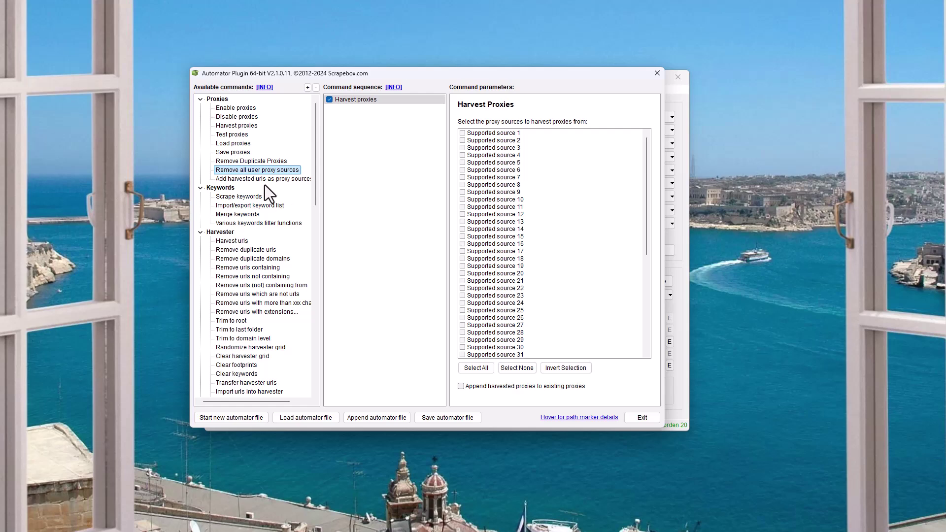
left_click(264, 183)
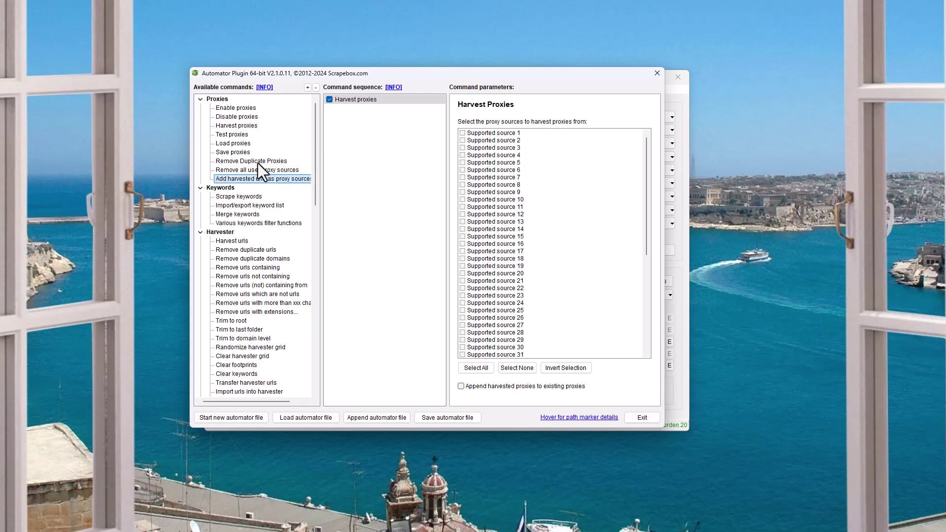
Add the Scrape keywords, Import/export keyword list and Various keywords filter functions commands to the sequence
scroll(258, 164, "down", 2)
left_click(240, 144)
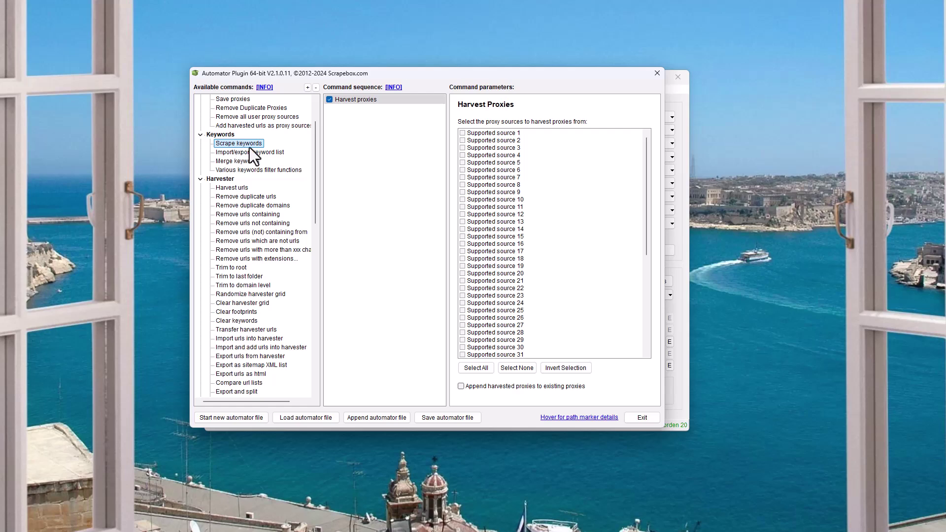
double_click(250, 146)
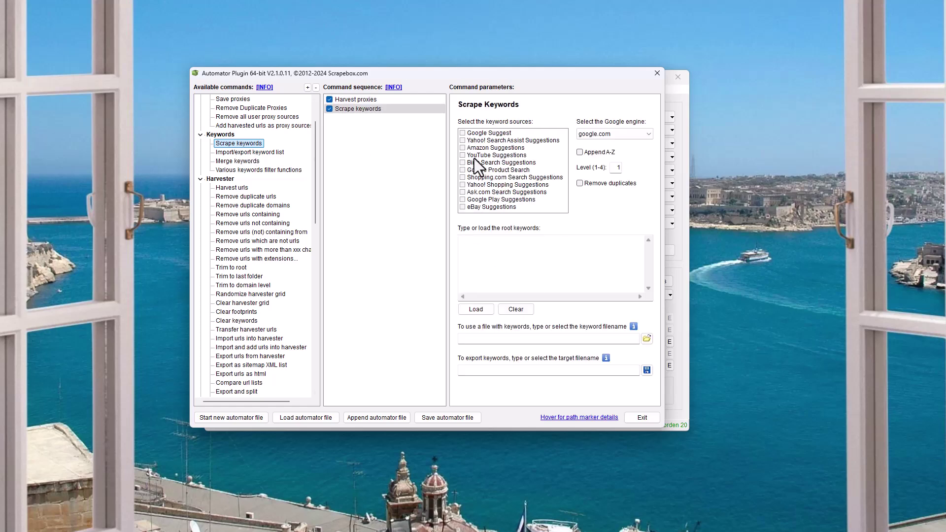
double_click(267, 155)
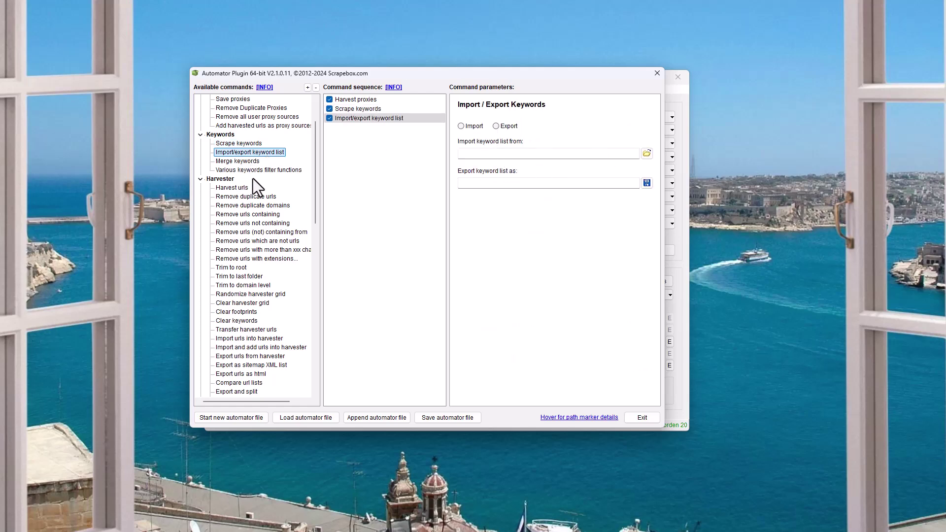
double_click(273, 169)
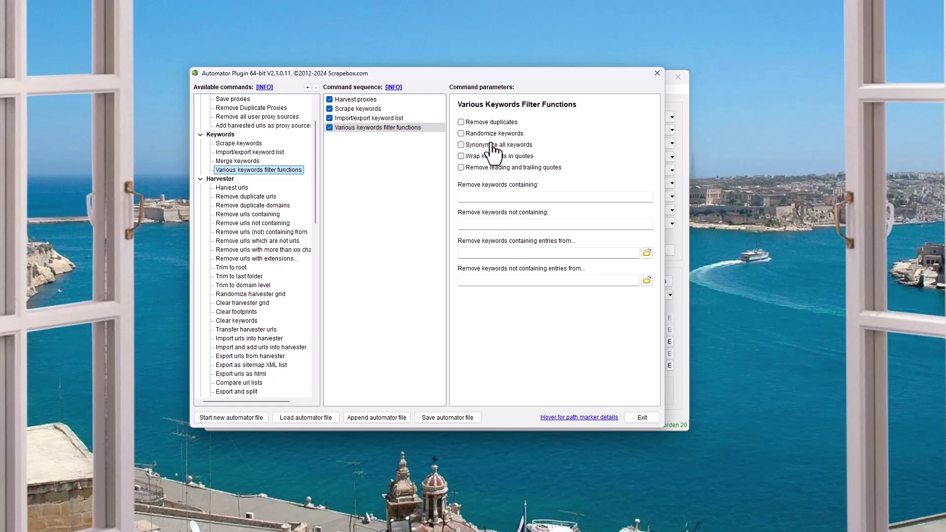
Collapse the Proxies and Keywords command groups and start a new automator file
scroll(285, 221, "down", 2)
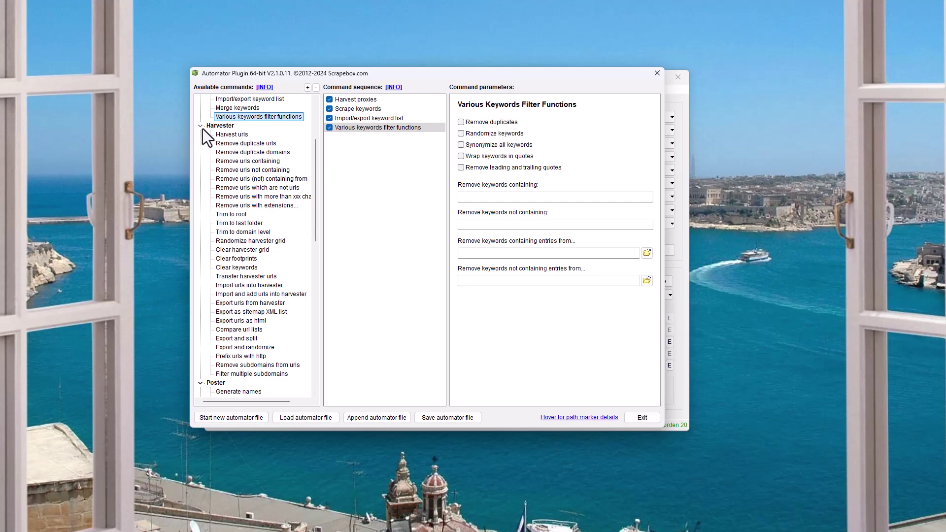
scroll(216, 118, "up", 4)
left_click(202, 101)
left_click(204, 110)
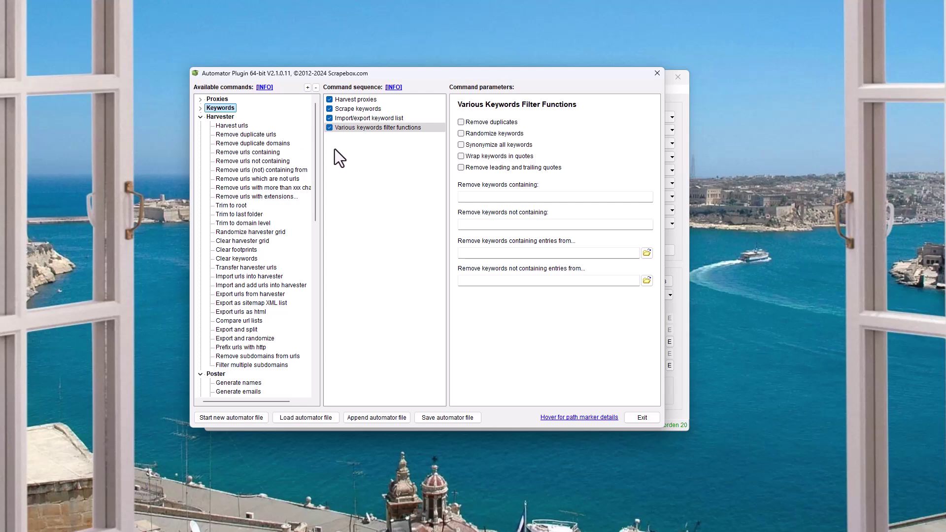
left_click(231, 417)
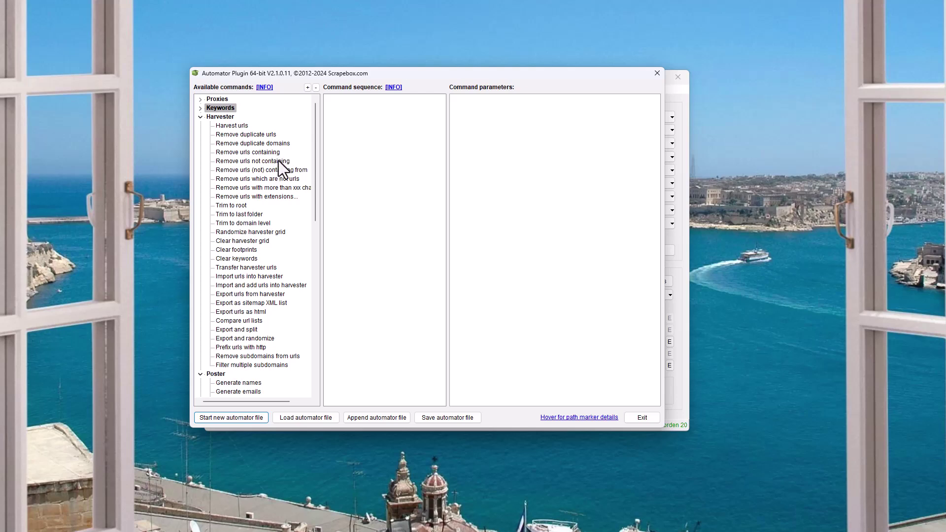
Add the Remove urls containing, Remove urls which are not urls and Remove urls (not) containing from commands to the sequence
double_click(267, 152)
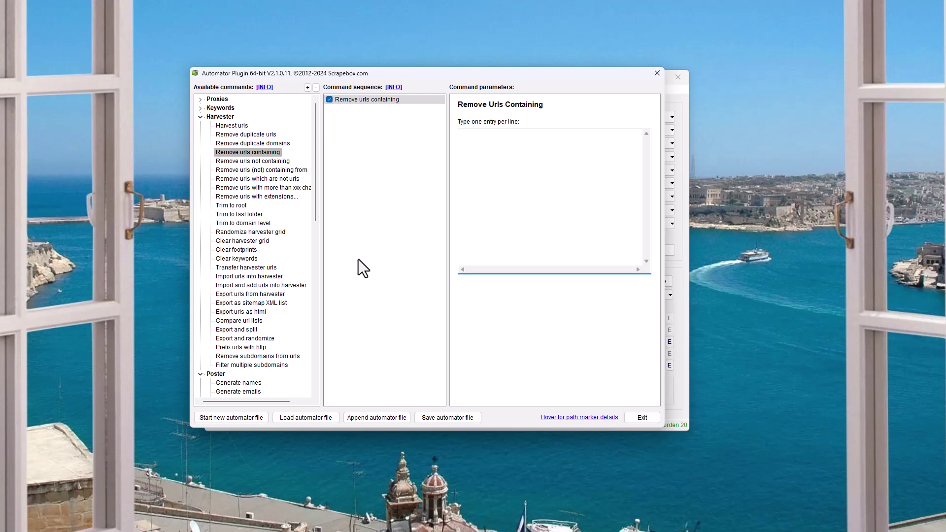
scroll(289, 229, "down", 1)
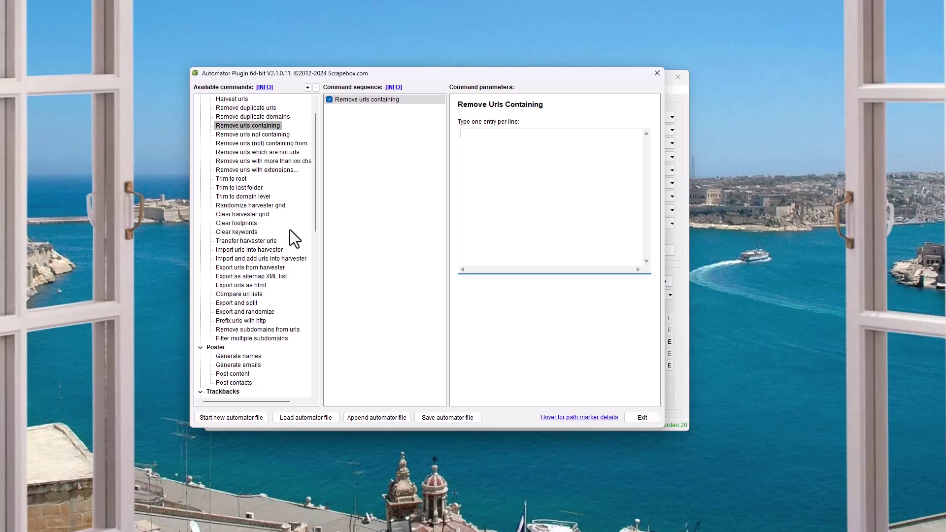
left_click(255, 154)
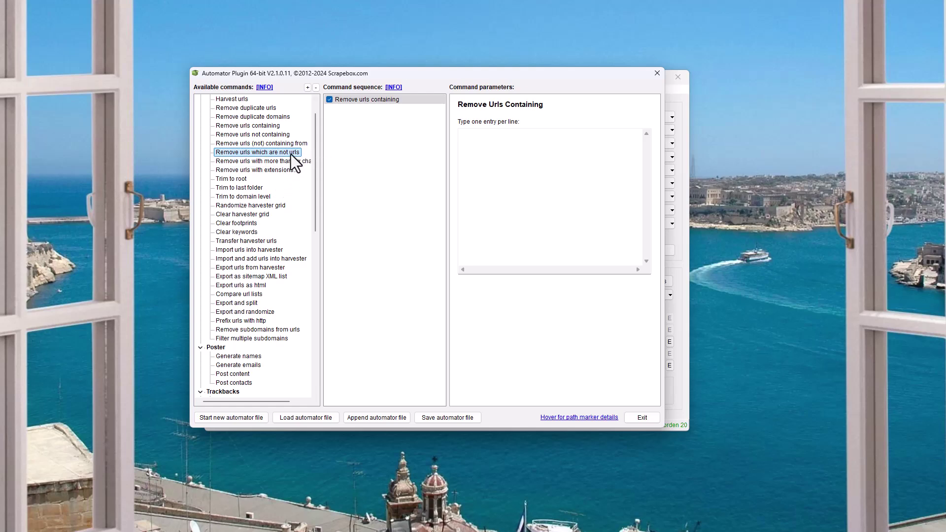
left_click_drag(291, 155, 425, 136)
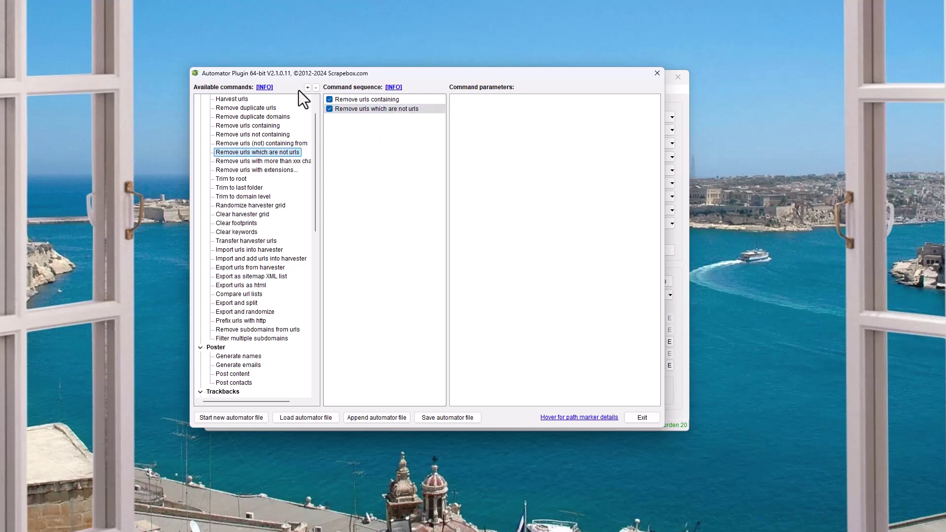
double_click(274, 146)
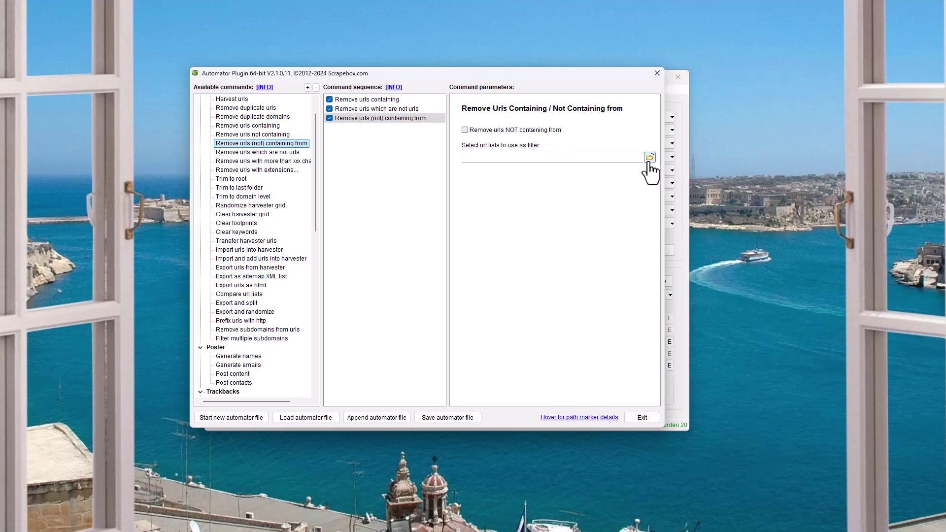
Add second Remove urls containing and Remove urls (not) containing from commands, trying the latter's Remove urls NOT containing from option on and off
double_click(265, 126)
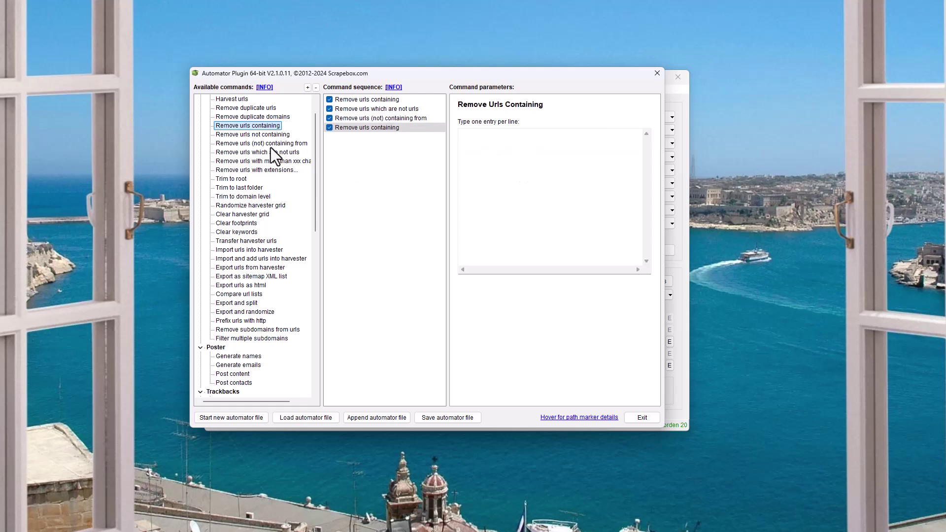
double_click(268, 143)
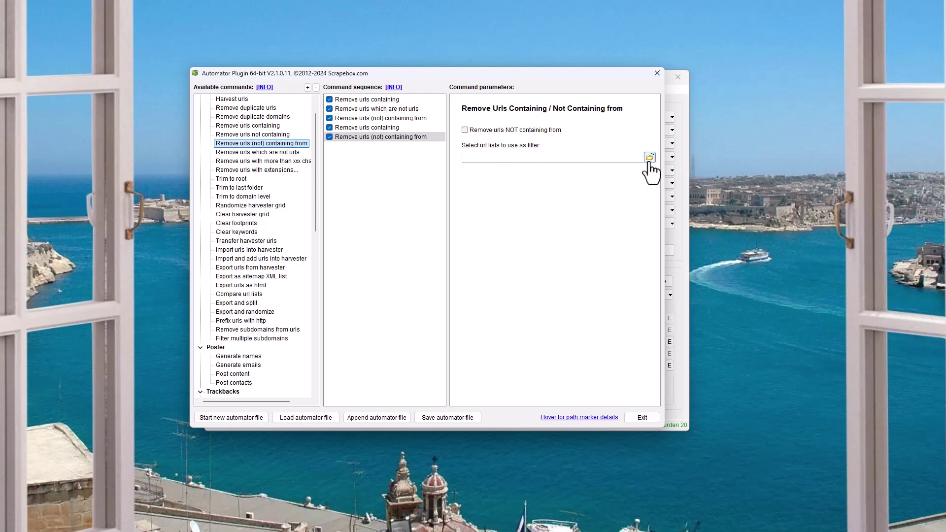
left_click(499, 130)
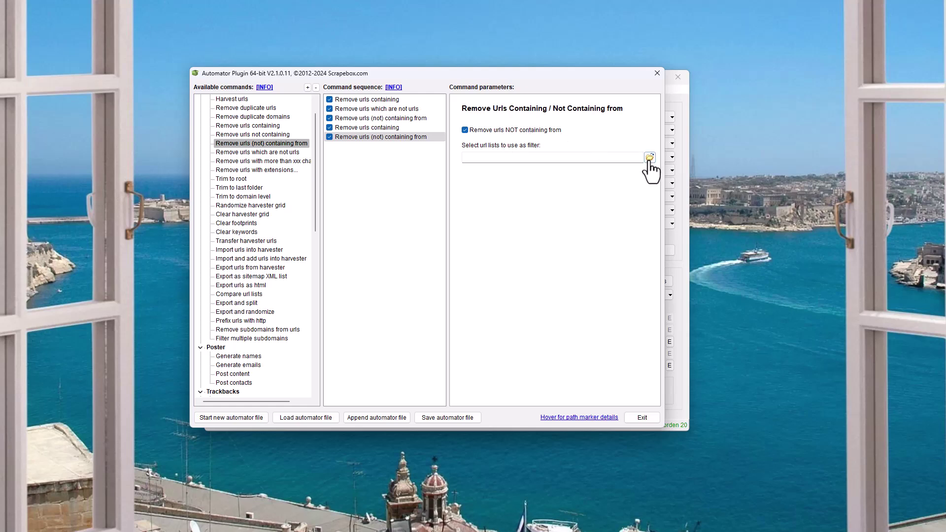
left_click(478, 131)
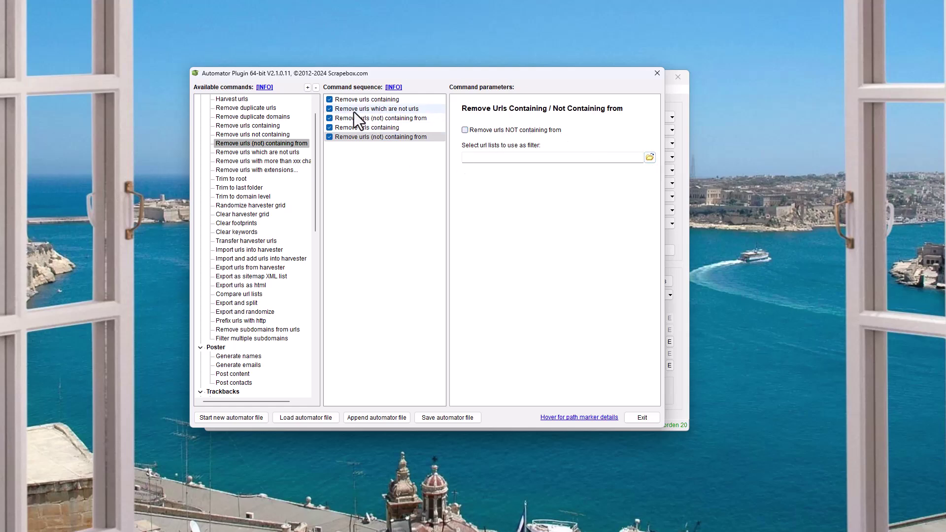
Add the Remove urls with extensions and Trim to domain level commands to the sequence
double_click(273, 170)
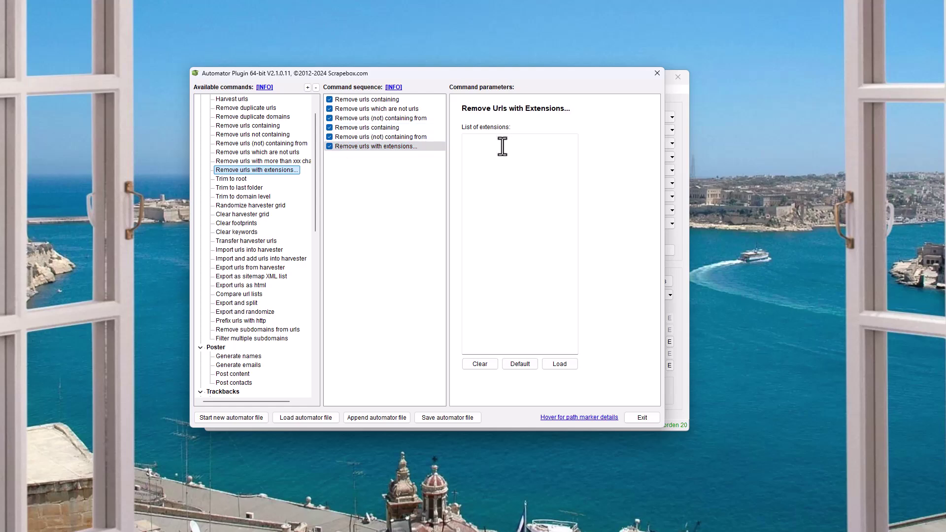
left_click(514, 159)
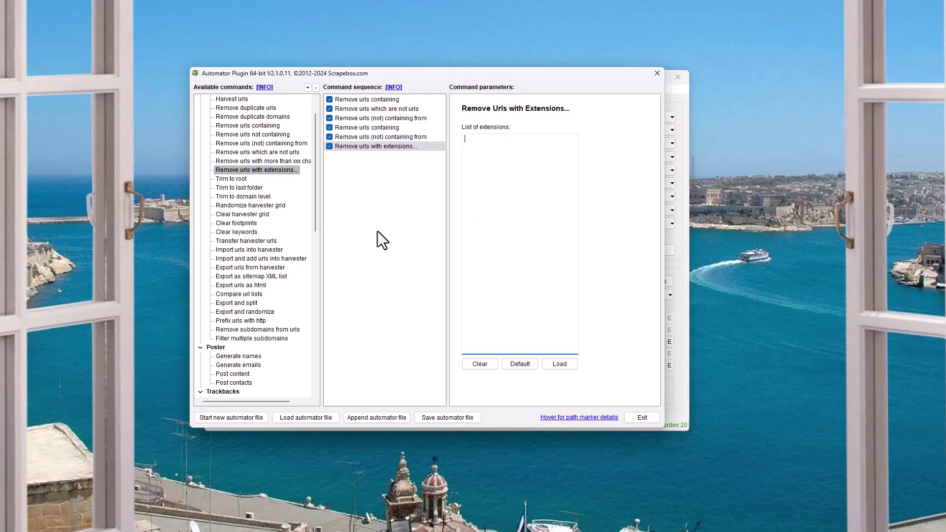
scroll(255, 217, "down", 1)
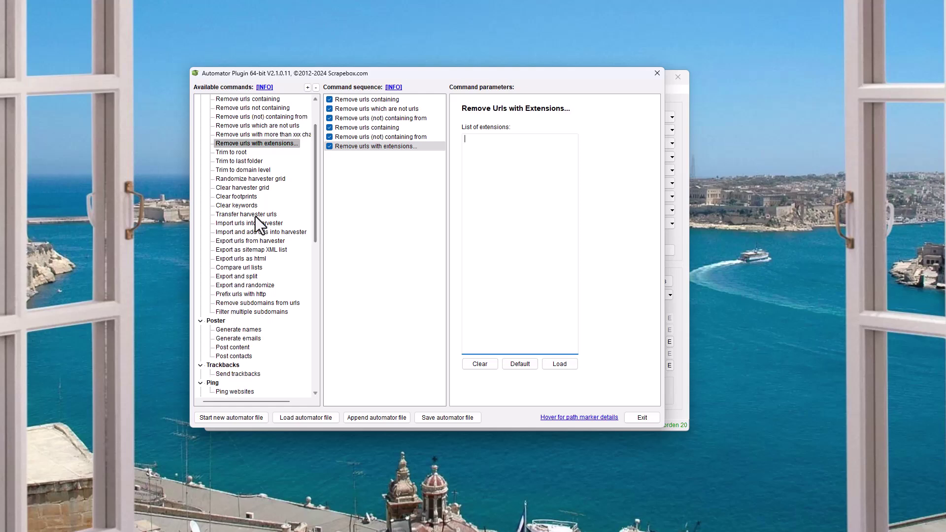
double_click(265, 172)
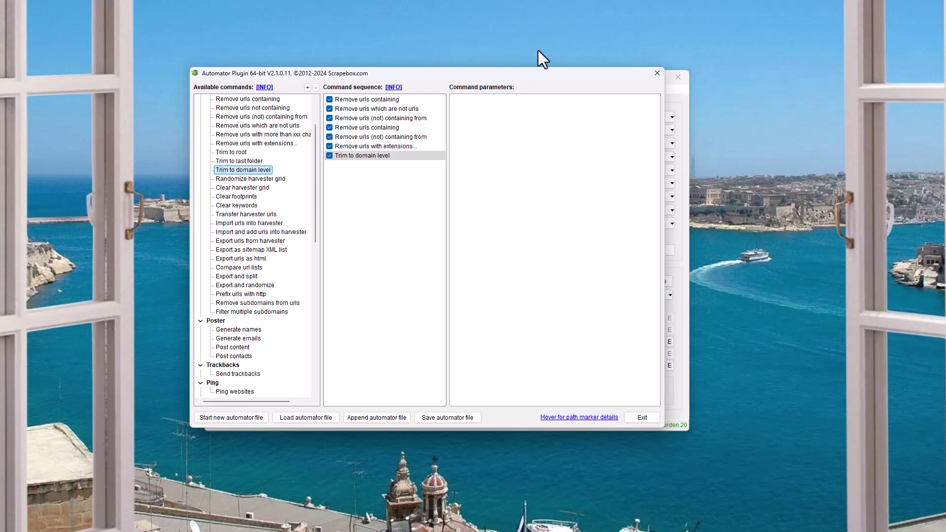
Trim the harvested urls to root in the main ScrapeBox window and return to the Automator Plugin window
left_click_drag(601, 81, 501, 216)
left_click(633, 129)
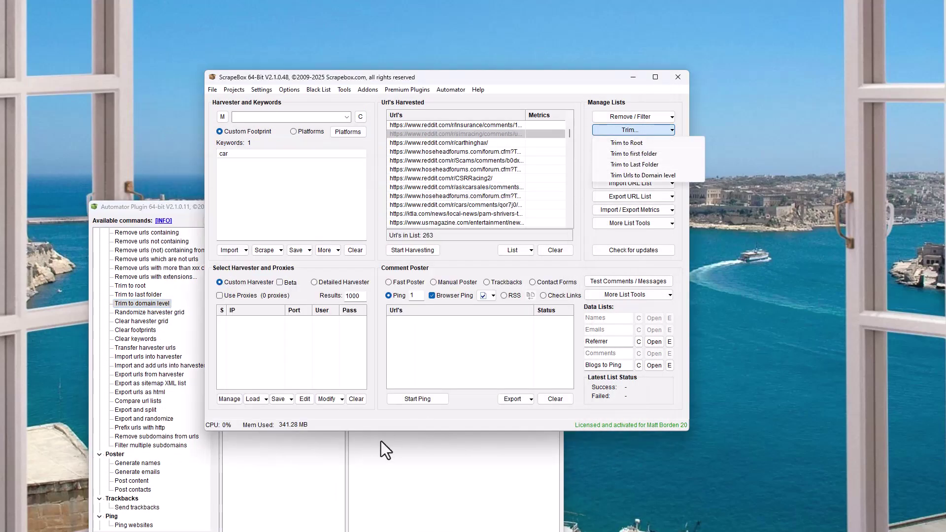
left_click(643, 146)
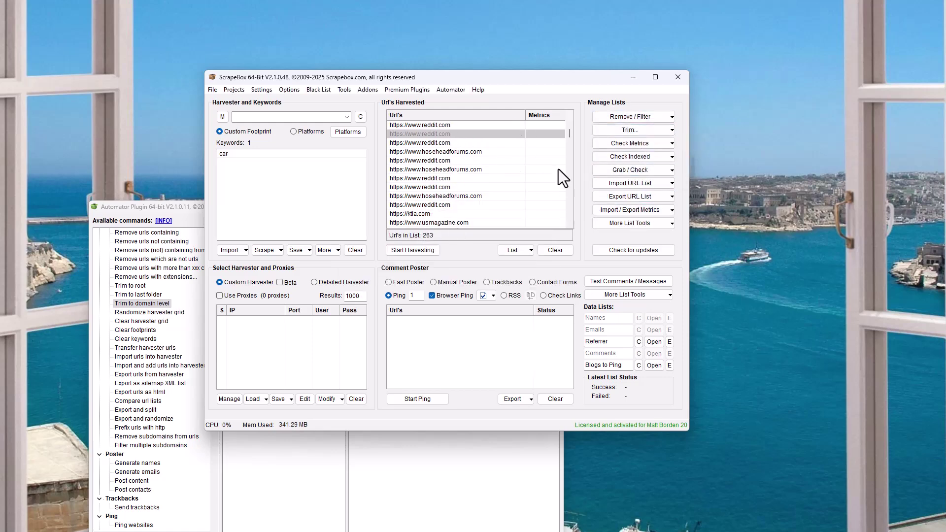
key("alt+Tab")
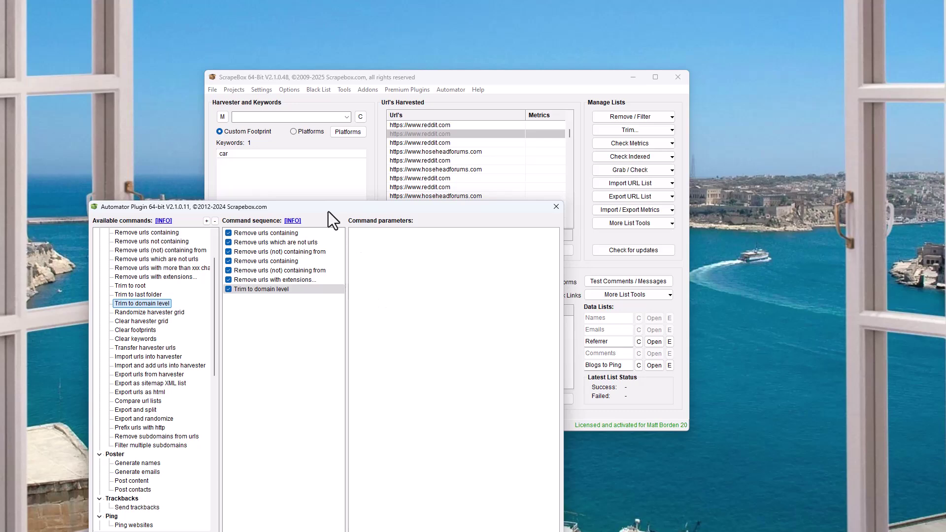
Select the Randomize harvester grid command and randomize the harvested url list in the main ScrapeBox window
left_click_drag(328, 210, 418, 92)
left_click(253, 190)
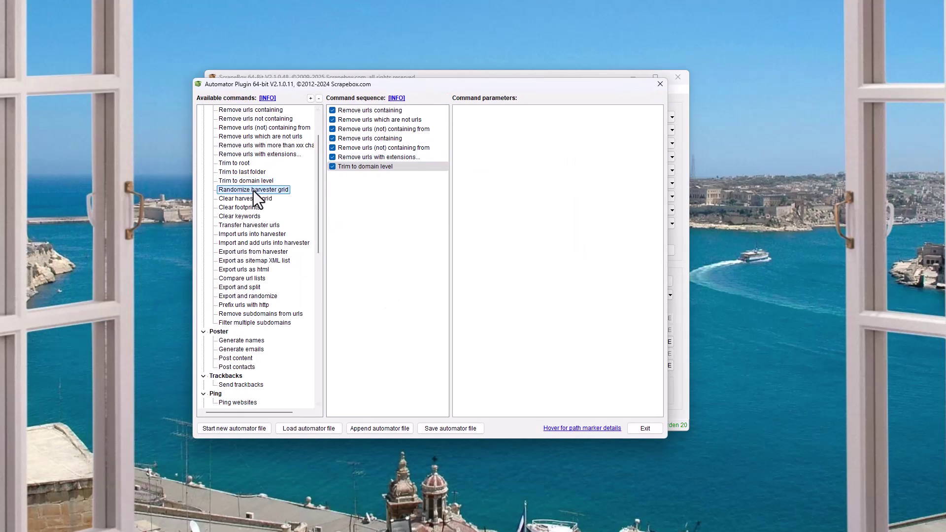
left_click_drag(480, 81, 440, 302)
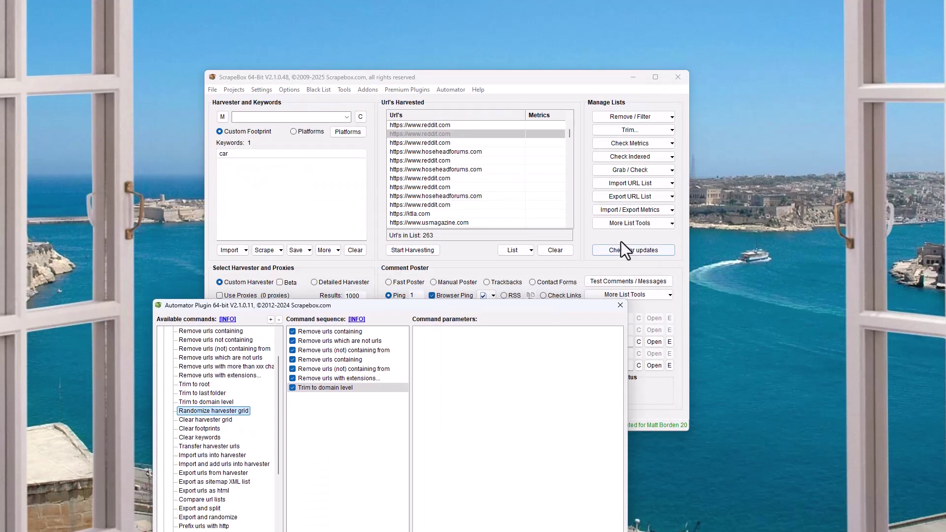
left_click(640, 223)
left_click(648, 252)
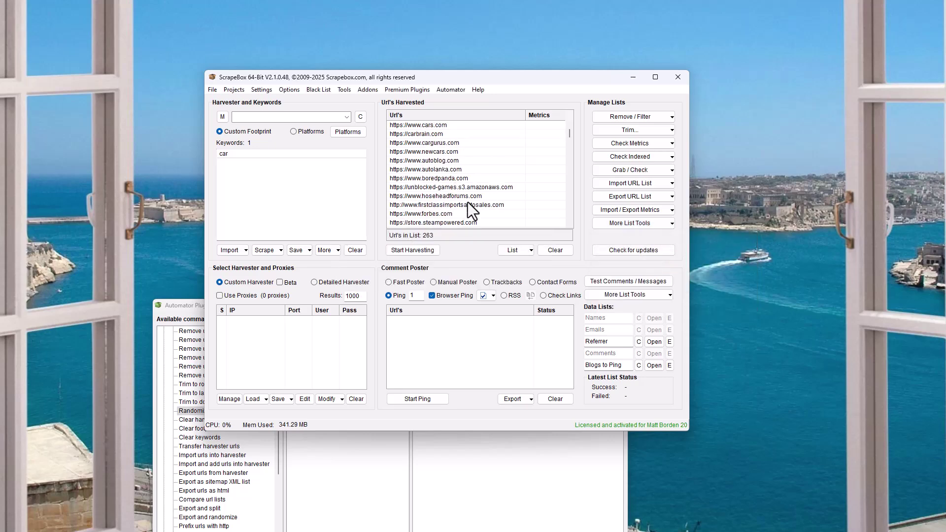
Return to the Automator Plugin and add the Clear harvester grid and Transfer harvester urls commands to the sequence
left_click_drag(458, 309, 513, 96)
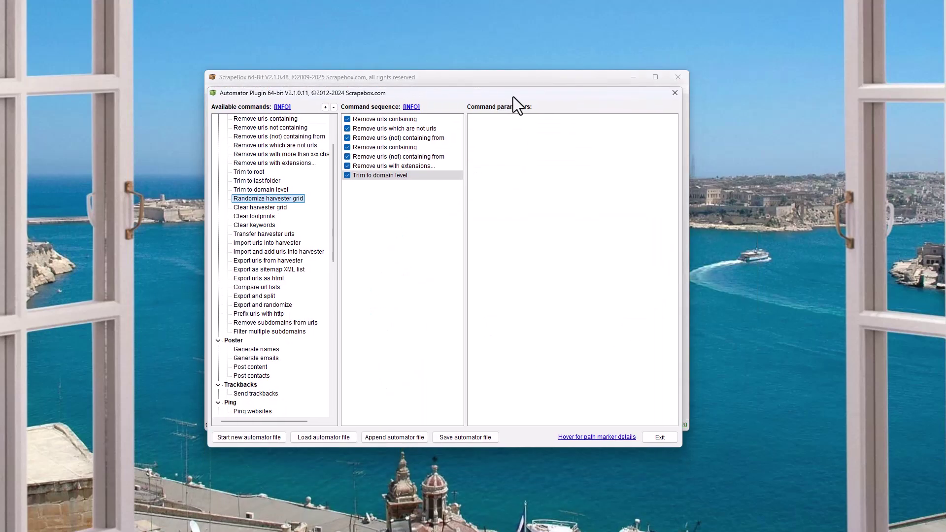
double_click(261, 206)
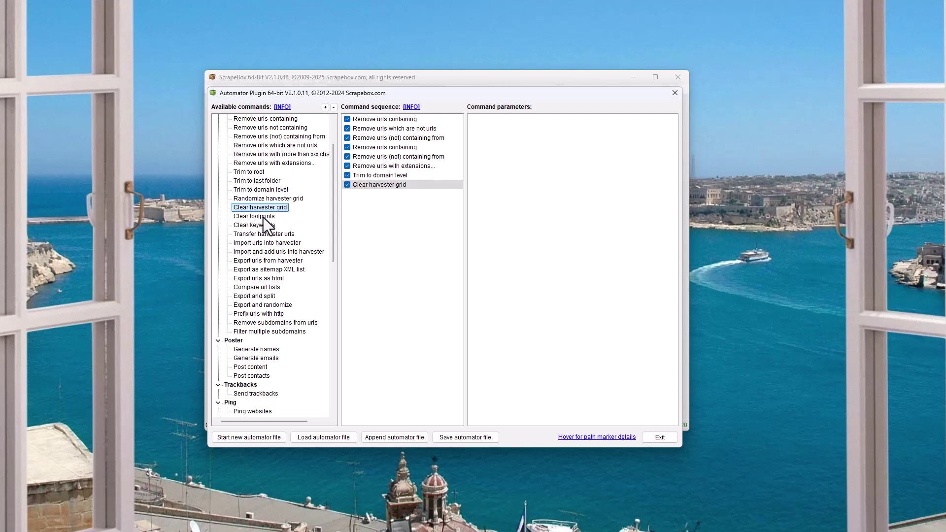
left_click(263, 217)
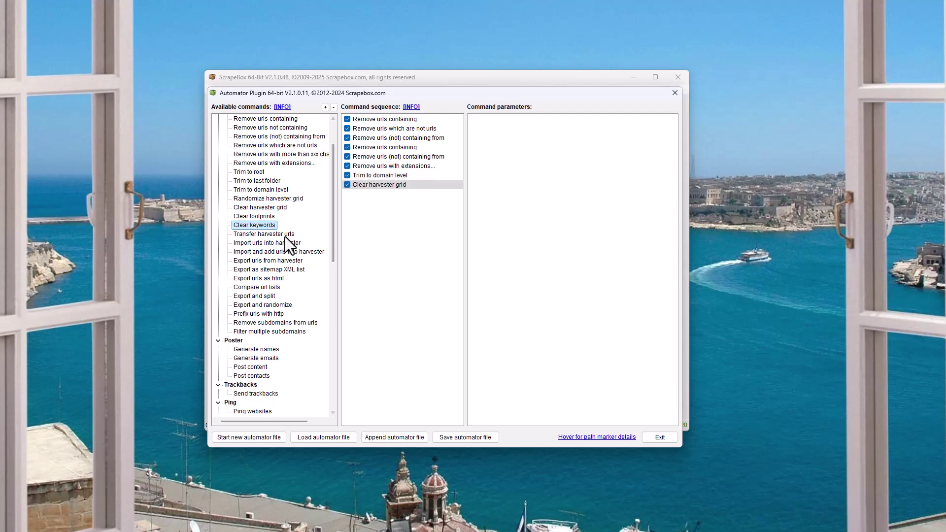
left_click(285, 236)
double_click(285, 236)
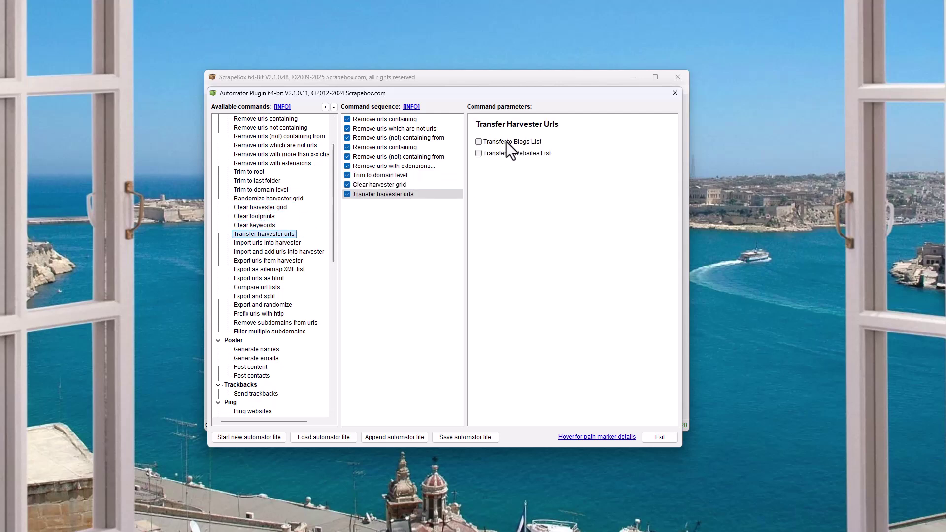
Examine the main window's options for transferring harvested urls to the blogs or websites list
left_click_drag(559, 100, 217, 253)
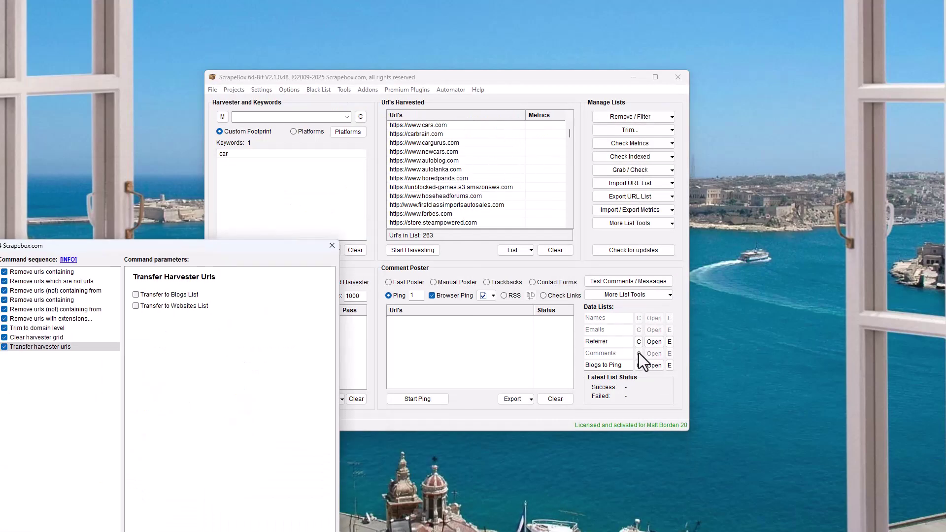
left_click(513, 250)
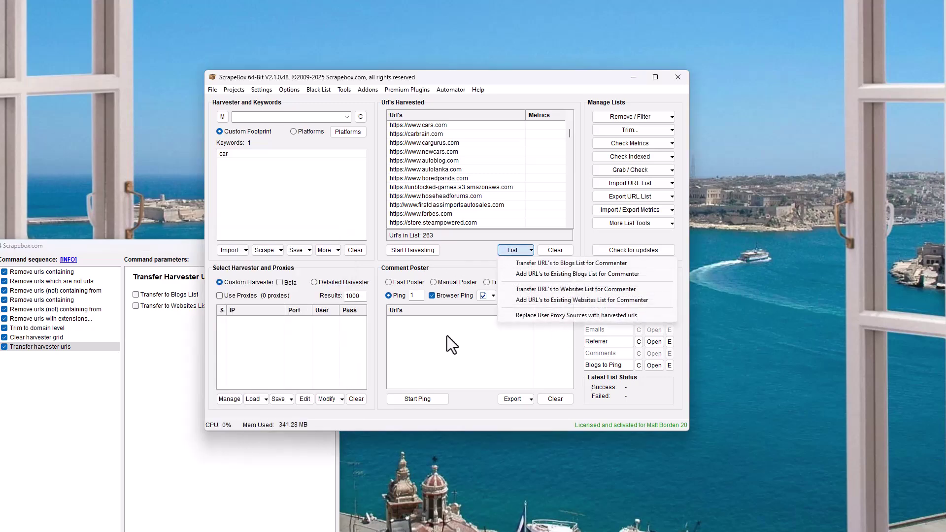
left_click(184, 374)
left_click_drag(166, 250, 524, 101)
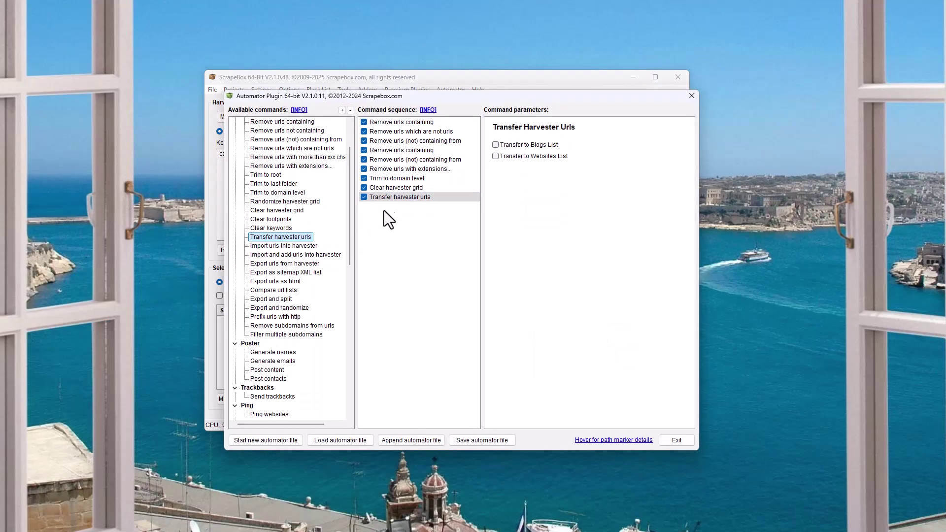
Add the Import urls into harvester and Import and add urls into harvester commands to the sequence
left_click_drag(291, 245, 442, 118)
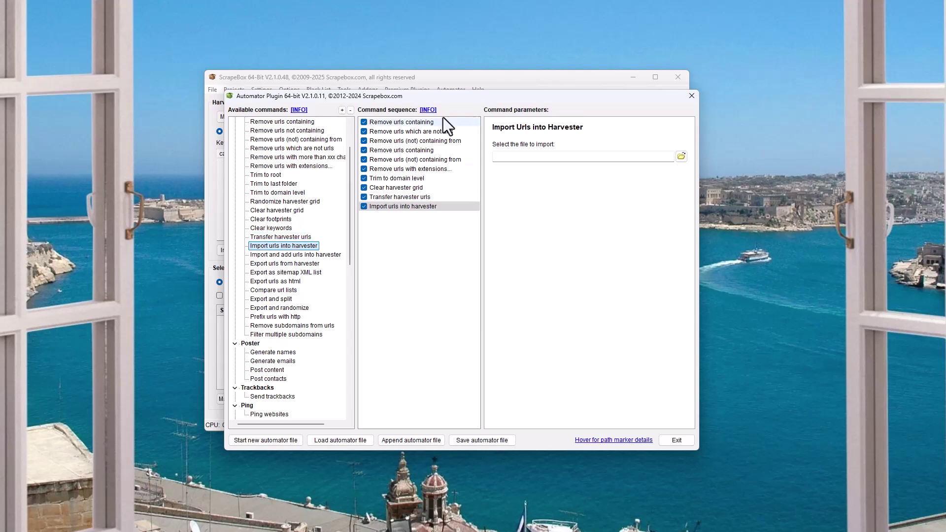
left_click(316, 257)
left_click_drag(316, 258, 450, 170)
Examine the main window's url list import and export options that correspond to the Automator's import and export commands
left_click_drag(498, 100, 203, 220)
left_click(584, 190)
left_click(631, 171)
left_click(611, 183)
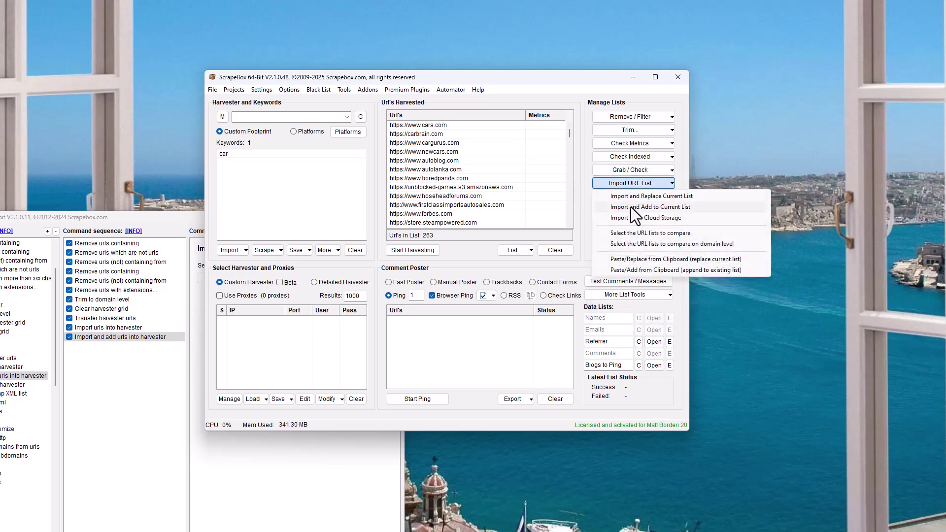
left_click_drag(179, 214, 400, 107)
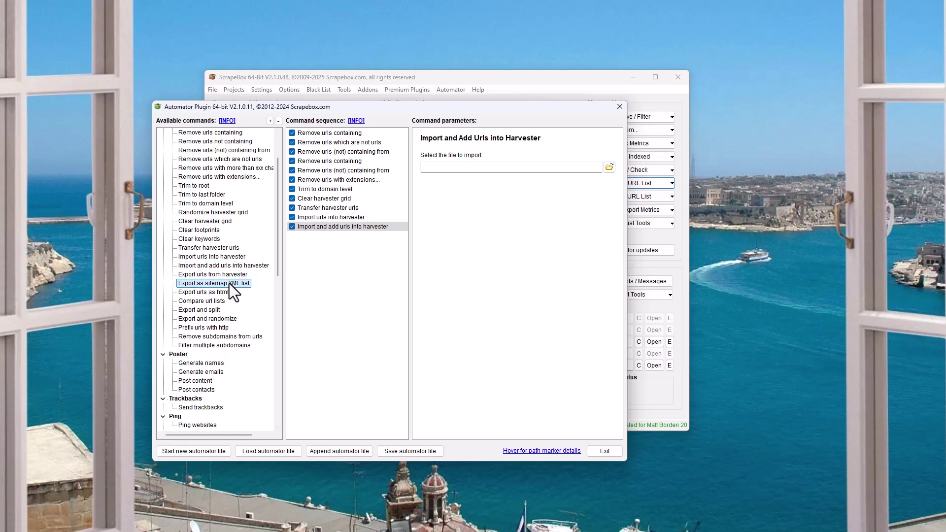
left_click(681, 237)
left_click(642, 197)
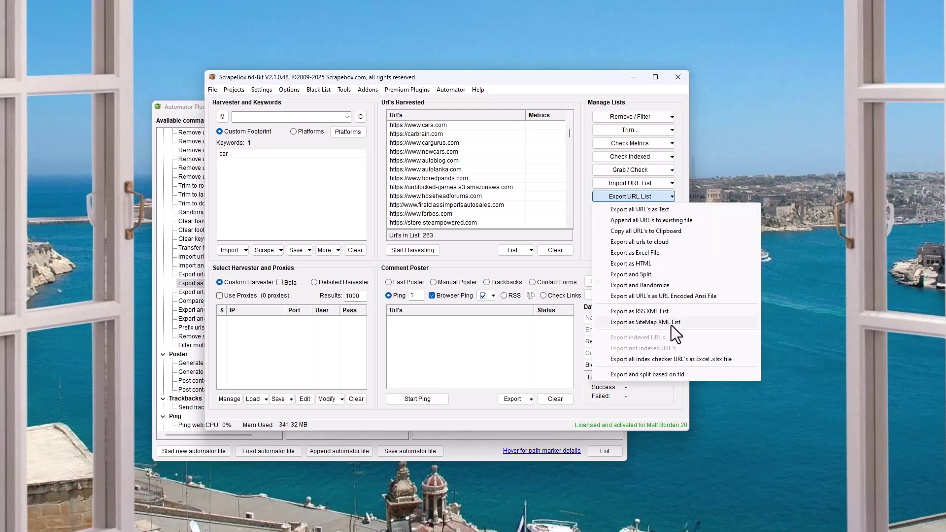
Return to the Automator Plugin and add the Compare url lists command to the sequence
left_click(191, 111)
left_click_drag(191, 111, 234, 50)
left_click(260, 231)
left_click(257, 241)
left_click(258, 234)
left_click(257, 241)
double_click(257, 241)
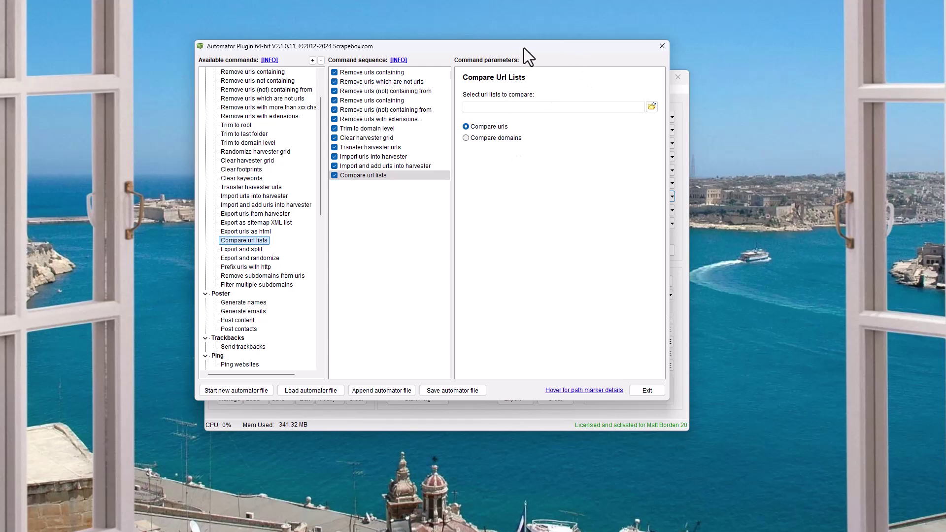
Check the main window's url list comparison options and set the Compare url lists command to Compare domains
left_click_drag(528, 47, 254, 72)
left_click(645, 189)
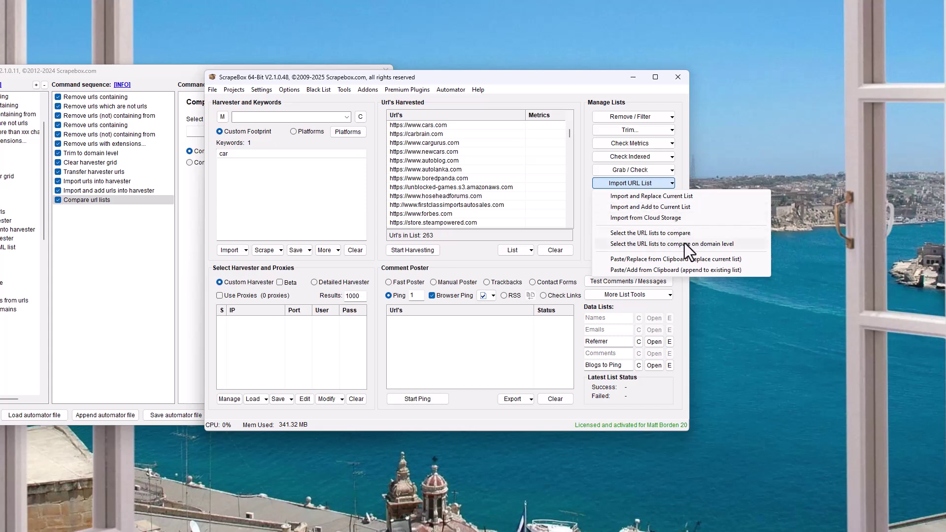
left_click(201, 77)
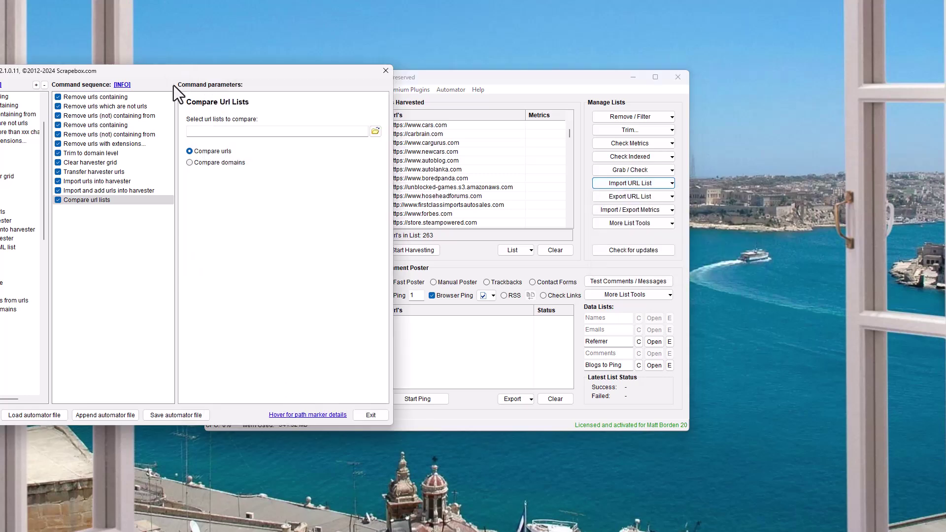
left_click(220, 163)
left_click_drag(200, 73, 485, 48)
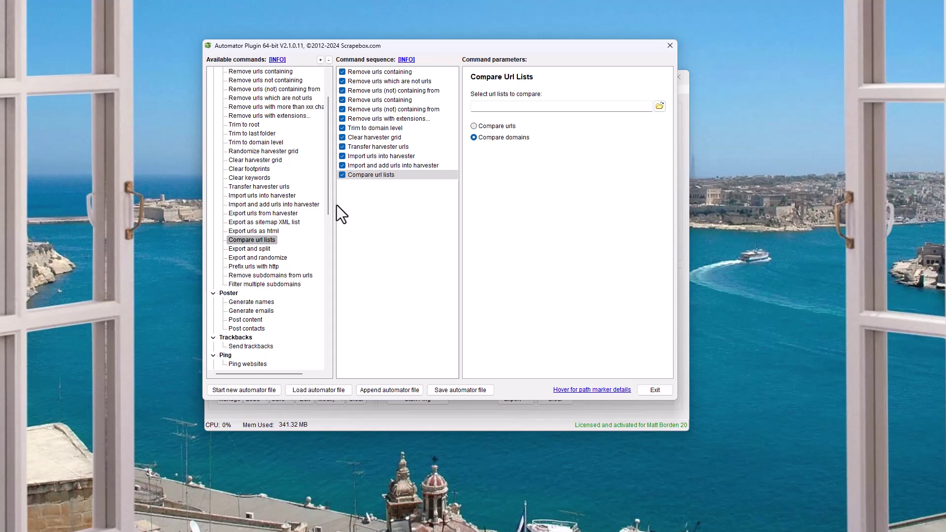
Review the Export and split, Export and randomize, Prefix urls with http and Remove subdomains from urls commands, checking the main window's export options
left_click(262, 250)
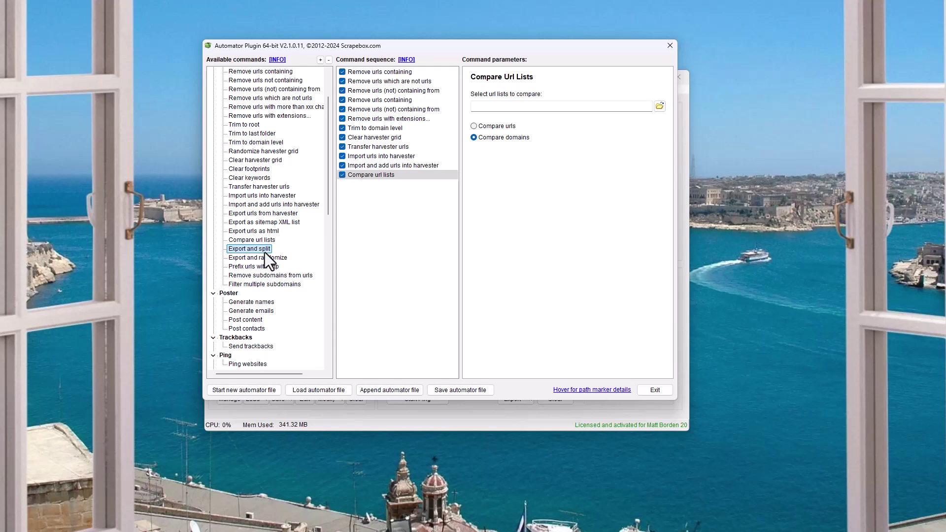
left_click_drag(586, 49, 394, 55)
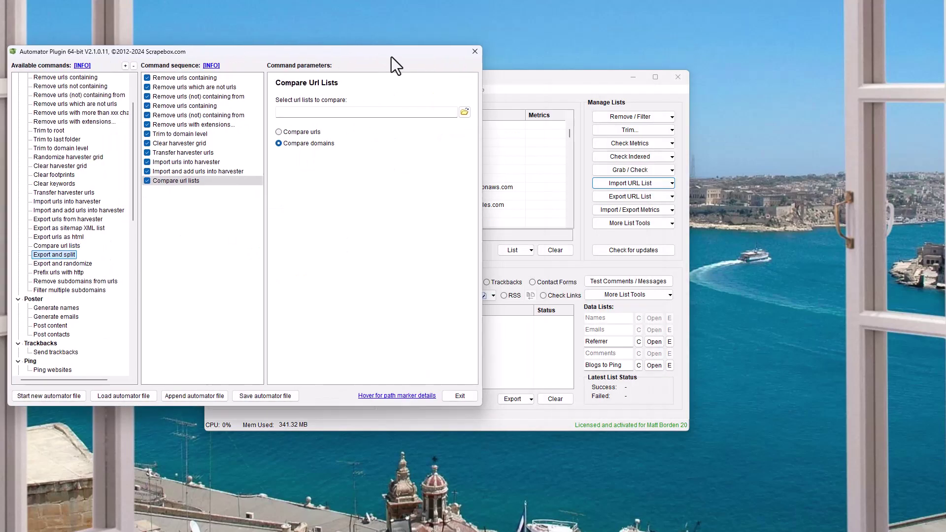
left_click(630, 196)
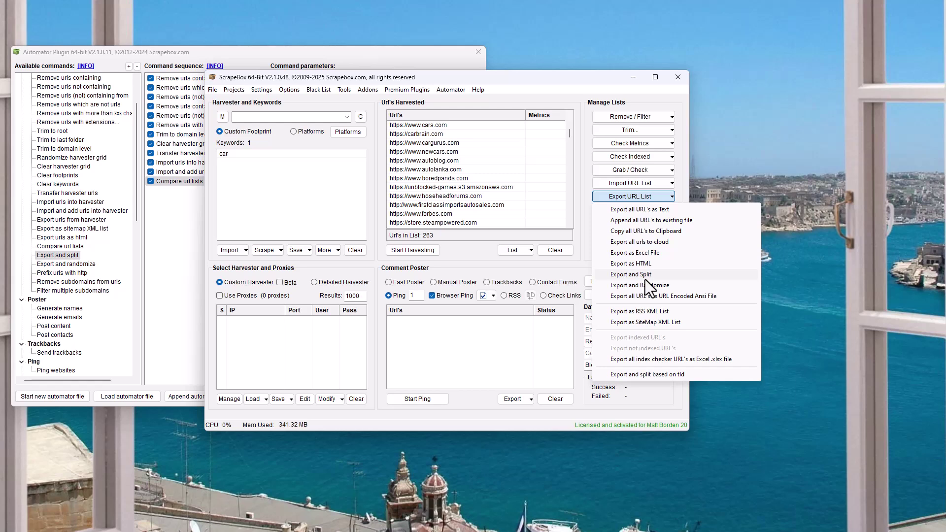
left_click(70, 263)
left_click(78, 272)
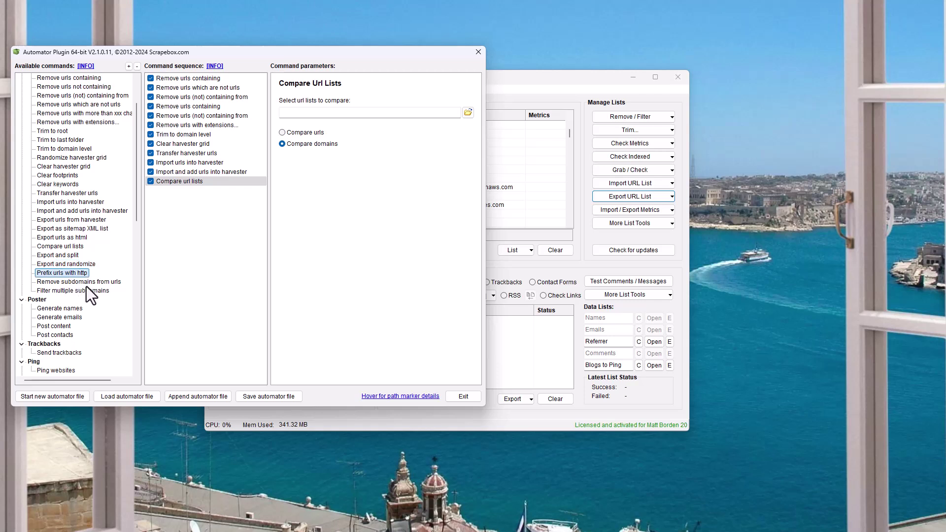
left_click(88, 283)
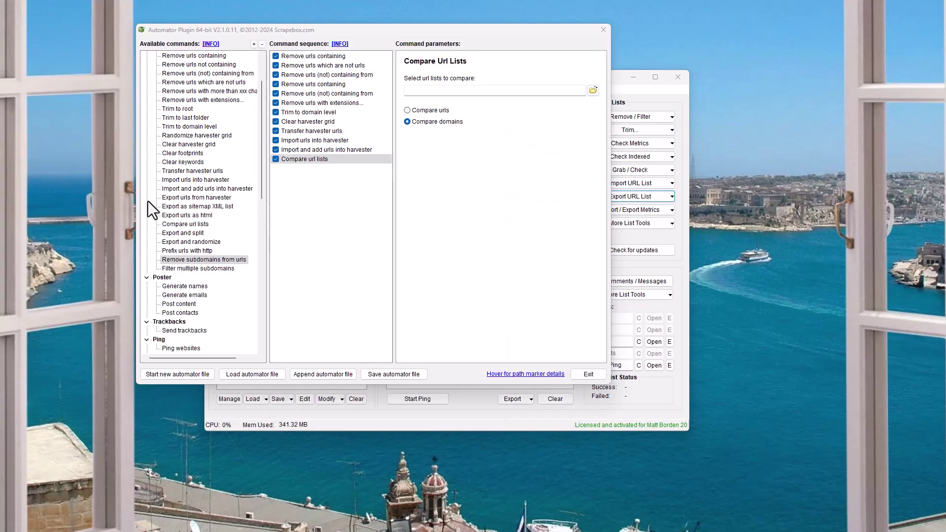
Collapse the Harvester command group and start a new automator file
scroll(148, 203, "up", 2)
left_click(146, 74)
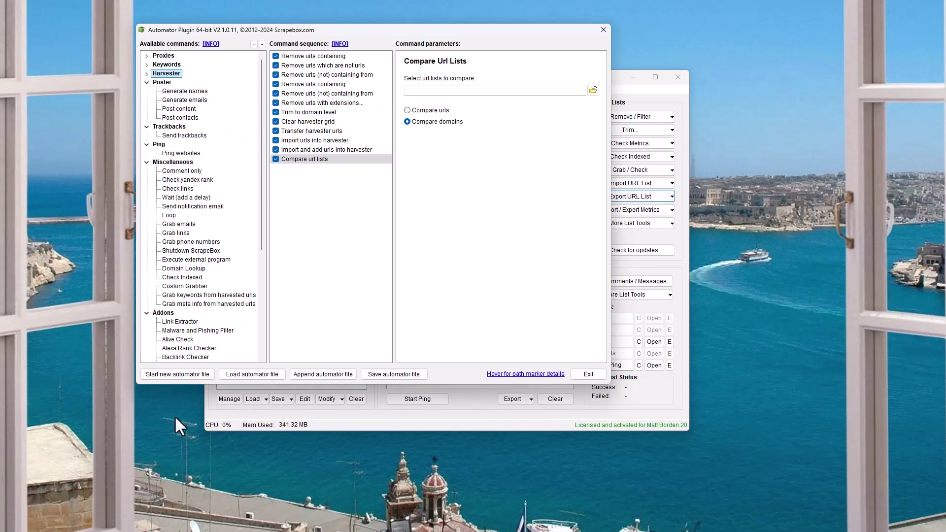
left_click(179, 375)
Add the Generate names and Post content commands from the Poster group to the sequence
double_click(190, 91)
left_click(194, 101)
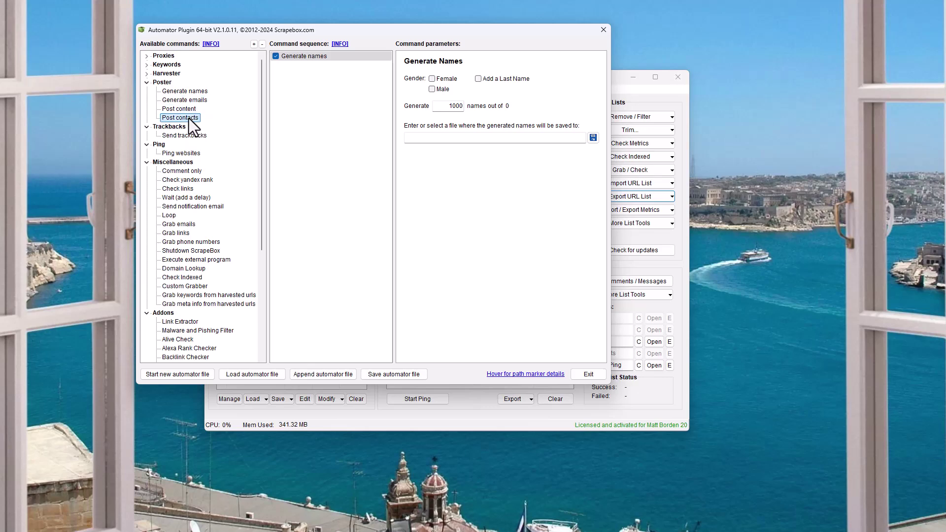
double_click(187, 110)
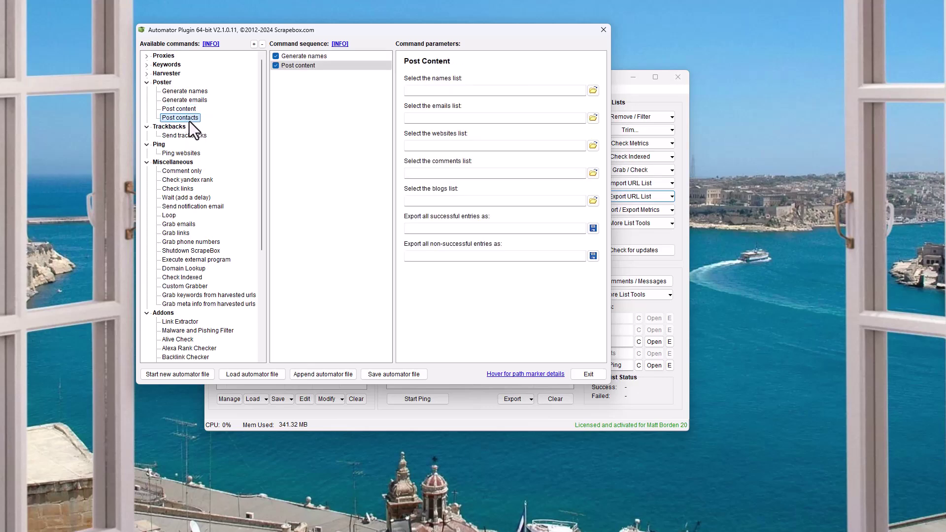
left_click(186, 111)
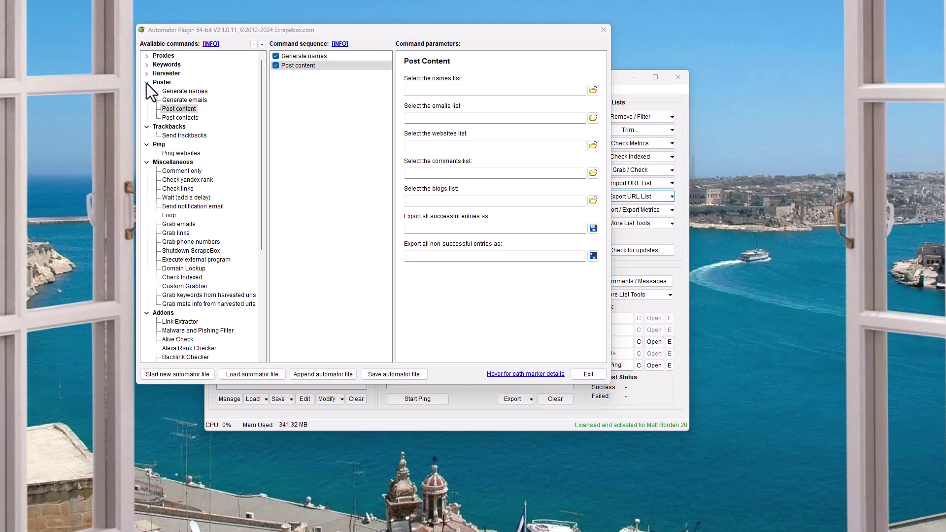
Collapse the Poster, Trackbacks and Ping command groups, checking the main window's Ping settings, and start a new automator file
left_click(147, 82)
left_click(193, 100)
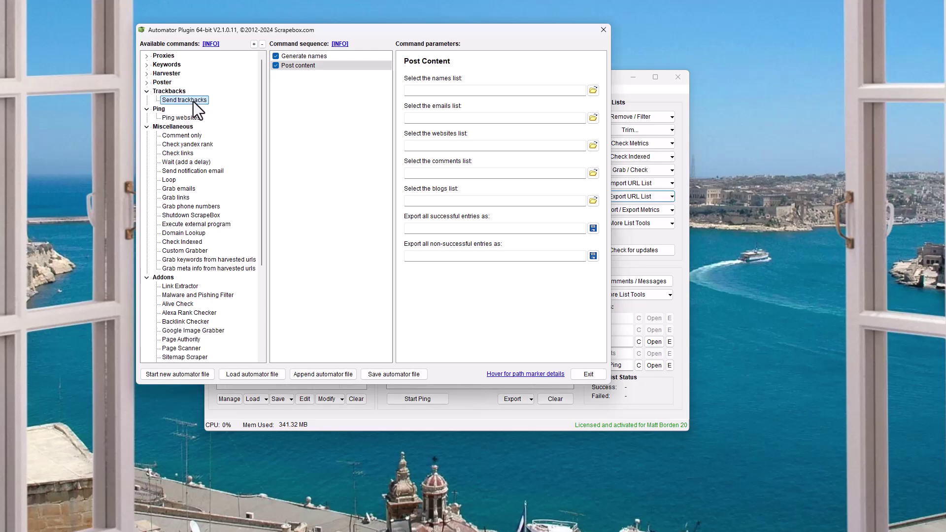
left_click(148, 91)
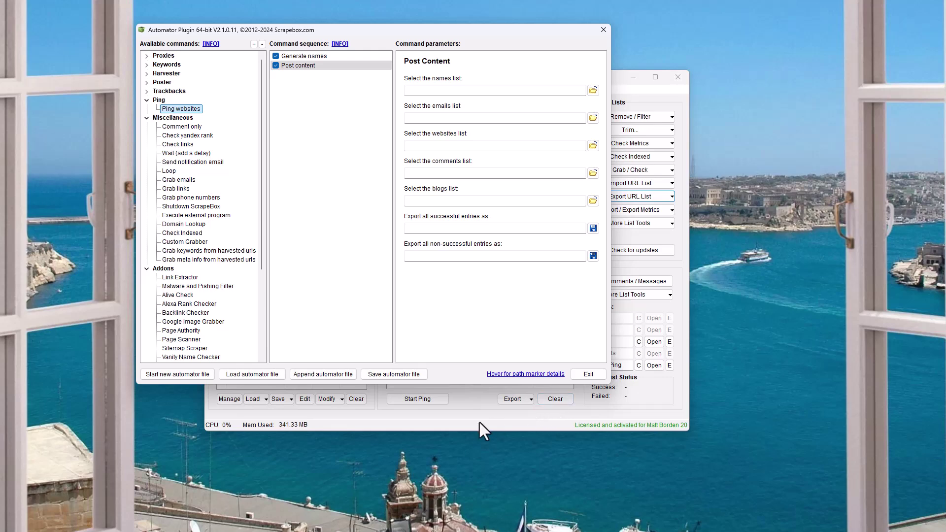
left_click(477, 395)
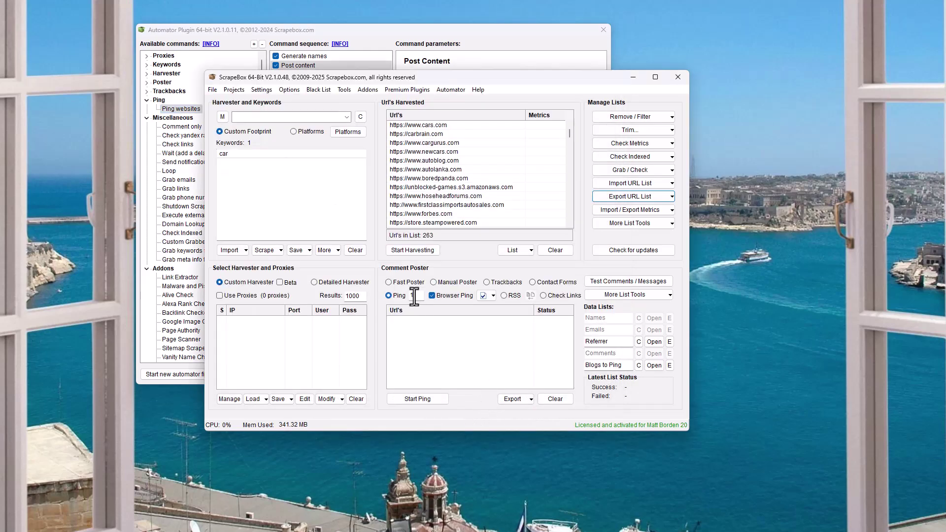
left_click(146, 100)
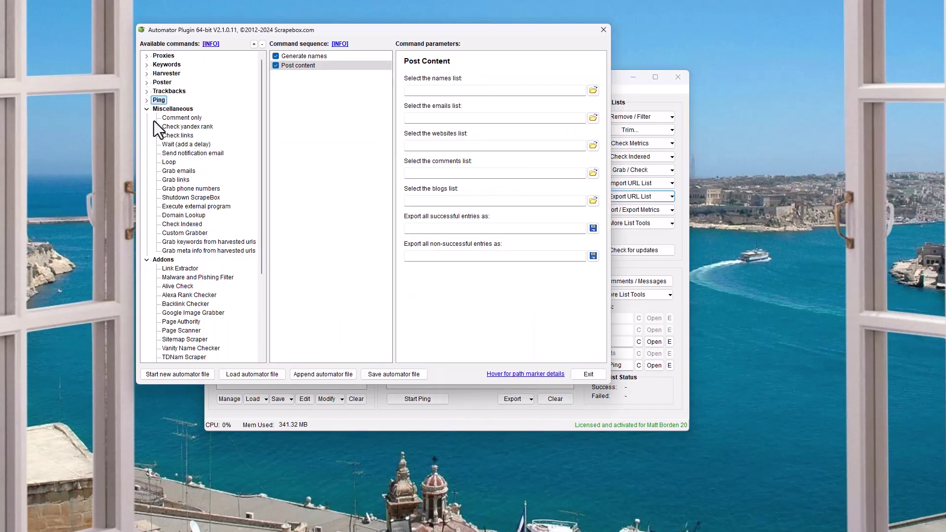
left_click(165, 374)
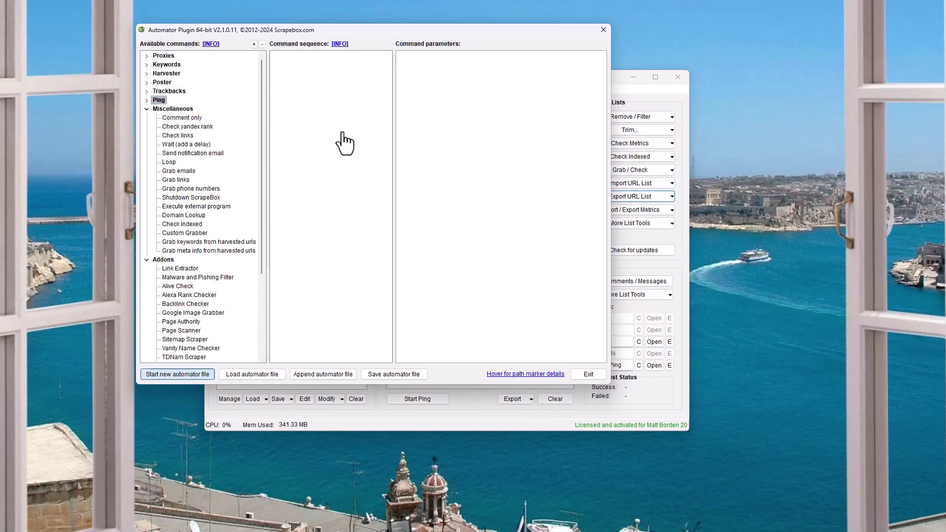
Add the Comment only and Check yandex rank commands from the Miscellaneous group to the sequence
double_click(191, 120)
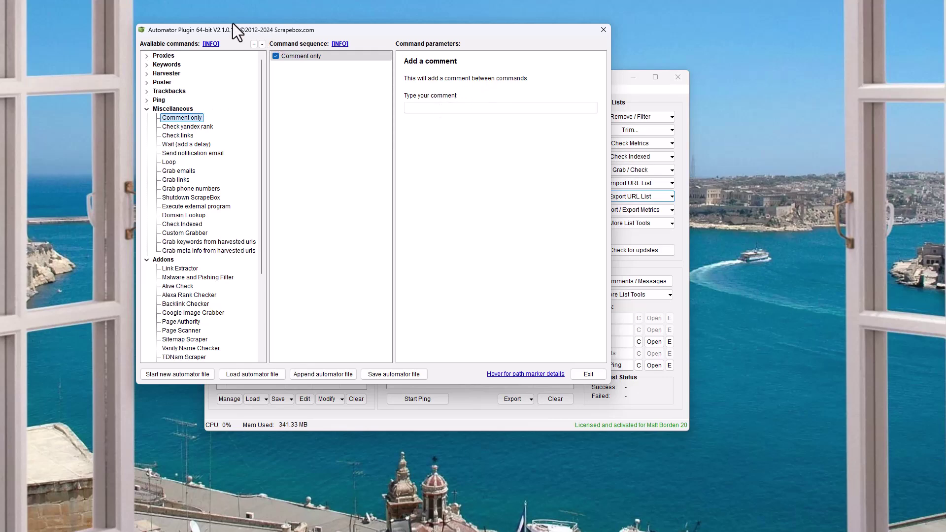
left_click(211, 18)
left_click(310, 56)
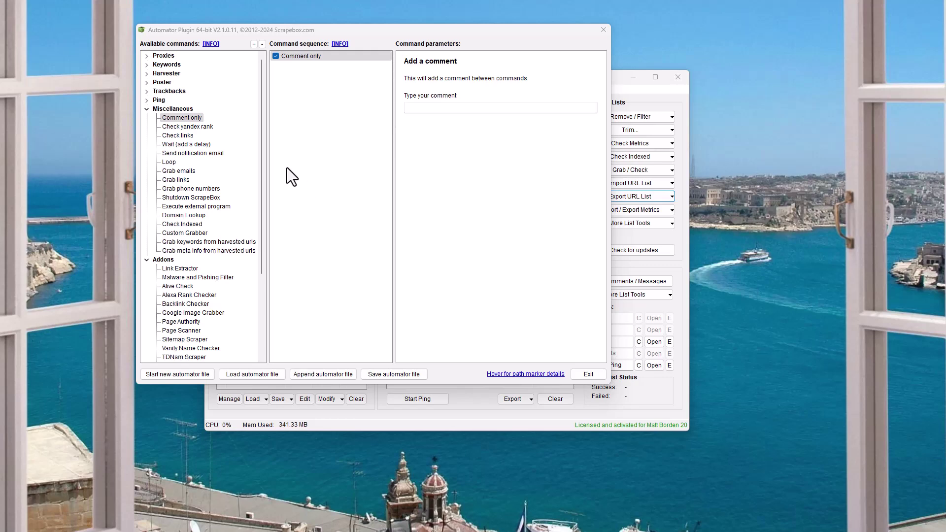
left_click(206, 126)
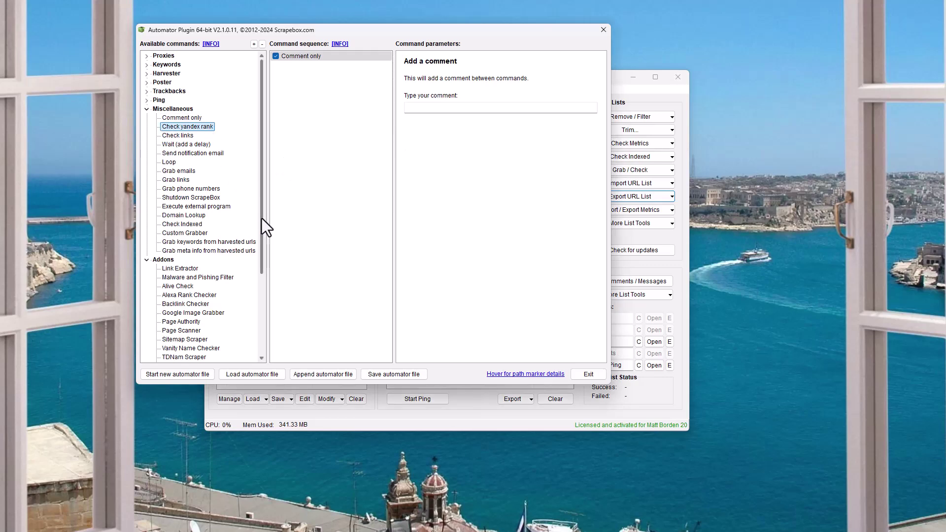
double_click(204, 126)
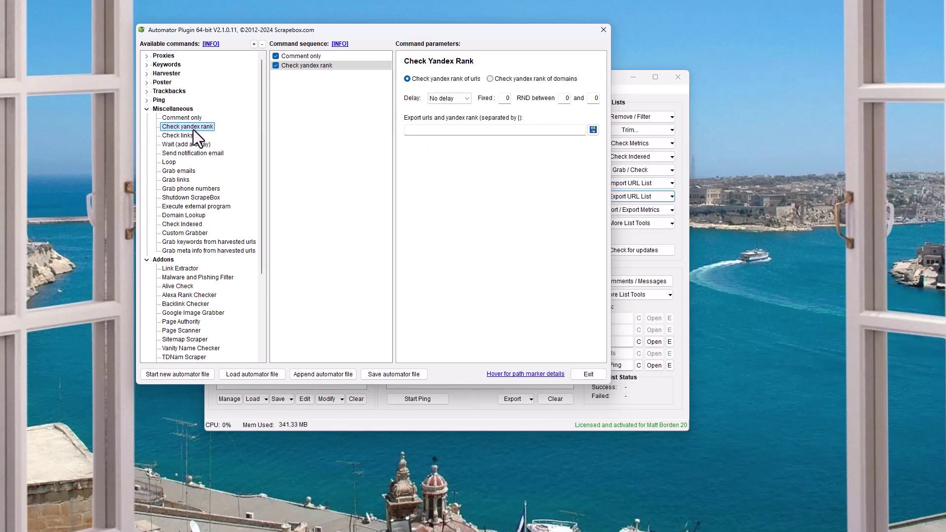
Review the main window's Check Indexed, Check Metrics and Grab / Check options alongside the Check links command
left_click(678, 170)
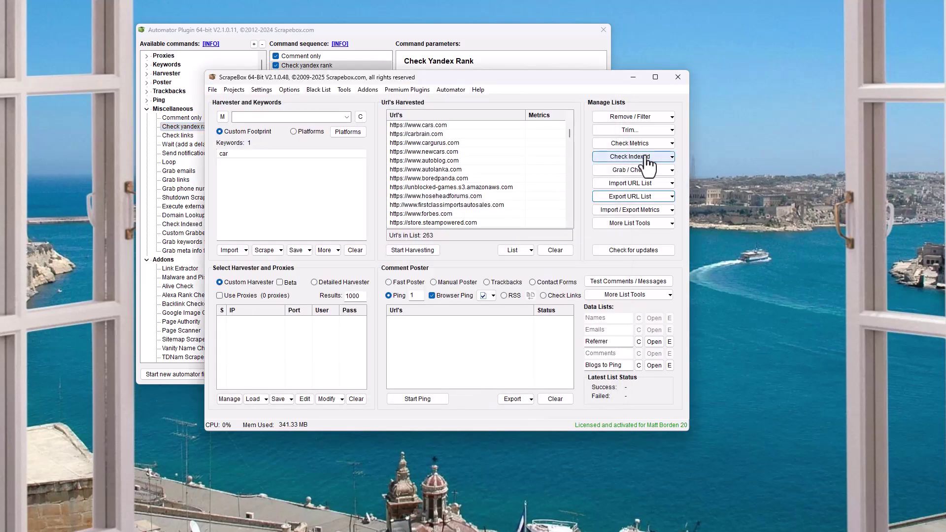
left_click(658, 156)
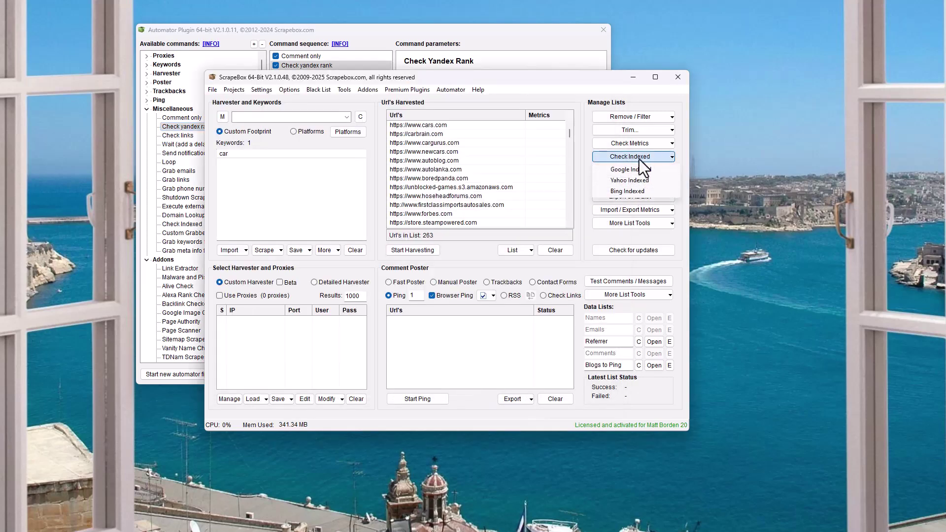
left_click(658, 143)
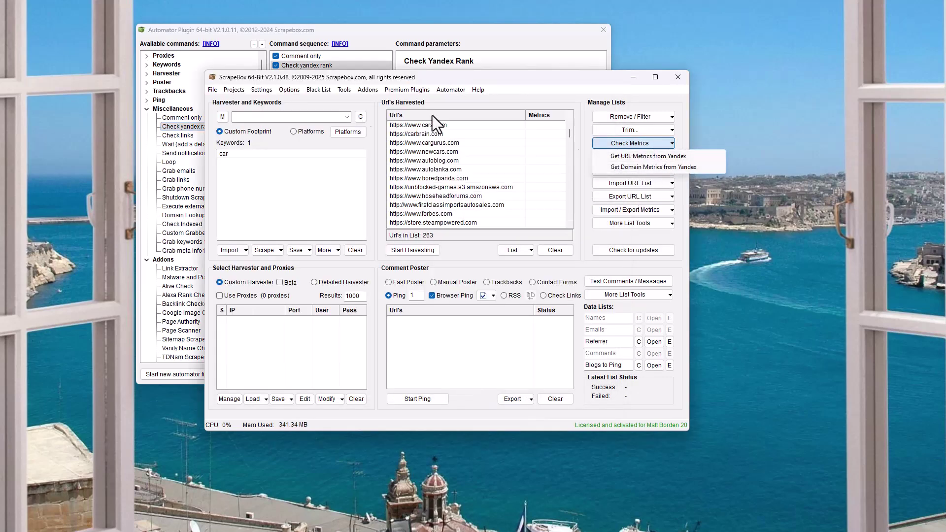
left_click(170, 137)
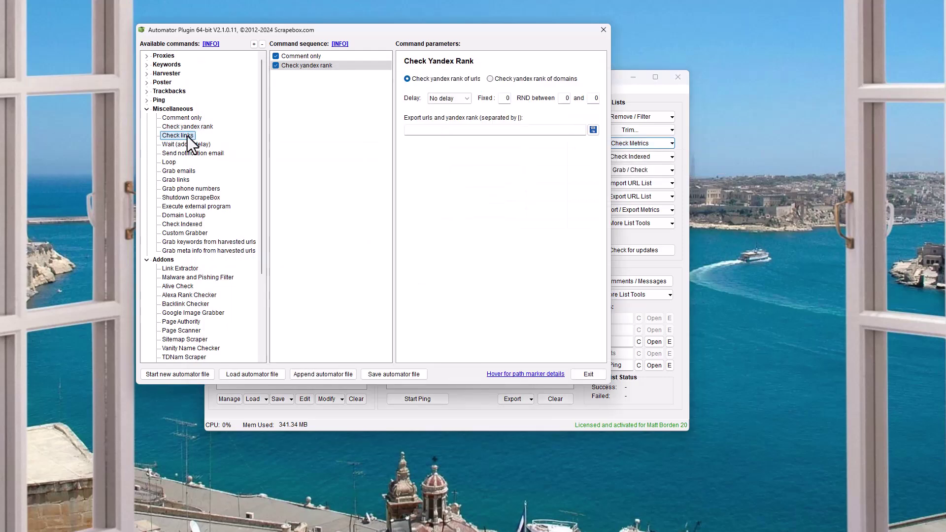
left_click(661, 171)
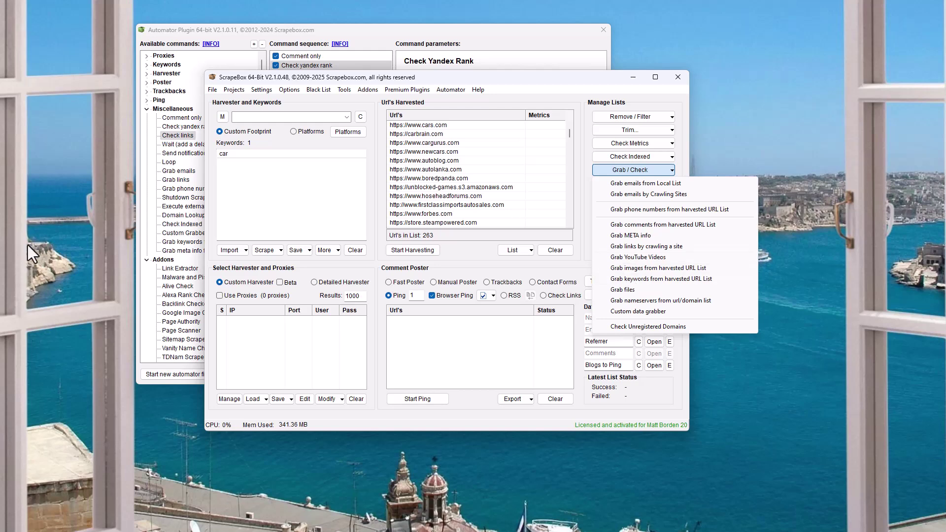
Add the Wait (add a delay) and Send notification email commands, checking the main window's Setup Notification Email option
left_click(174, 144)
double_click(191, 144)
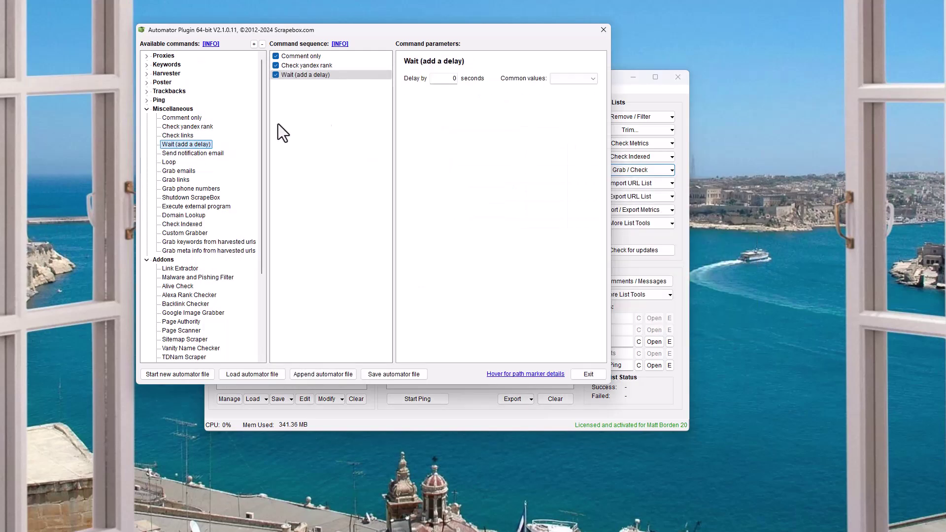
double_click(197, 156)
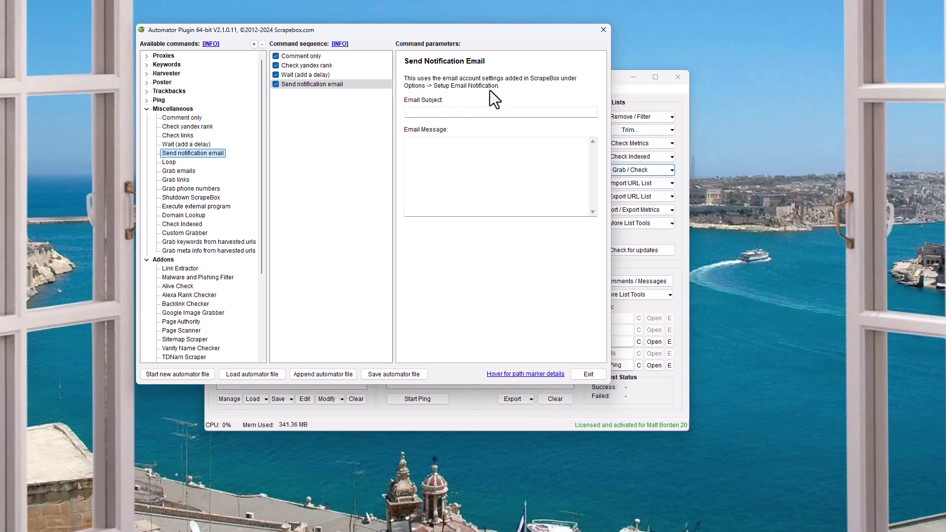
left_click(627, 90)
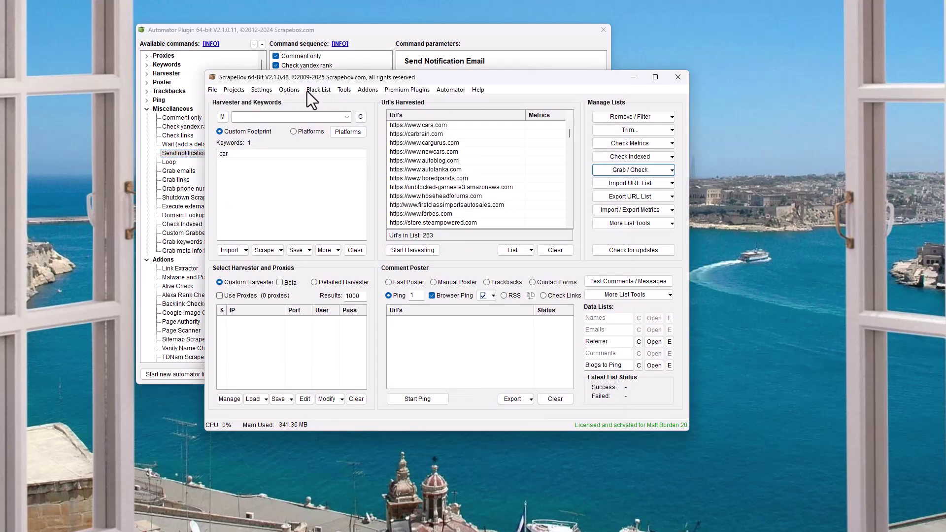
left_click(289, 90)
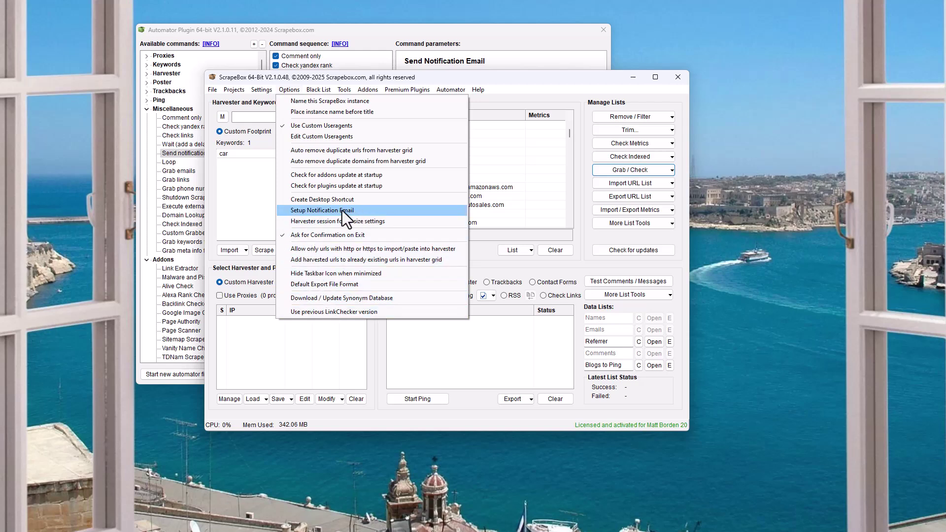
left_click(377, 41)
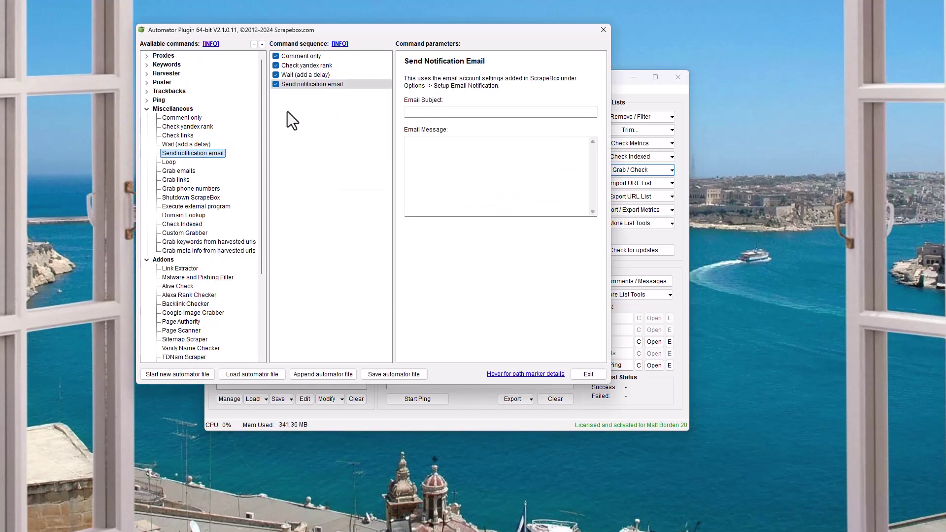
Add the Grab links, Domain Lookup and Check Indexed commands to the sequence
left_click(172, 163)
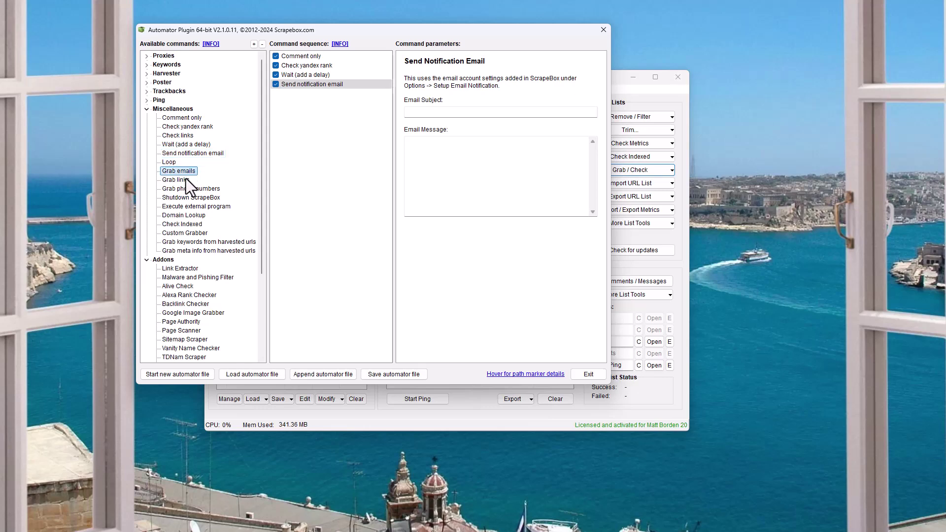
left_click_drag(187, 179, 321, 129)
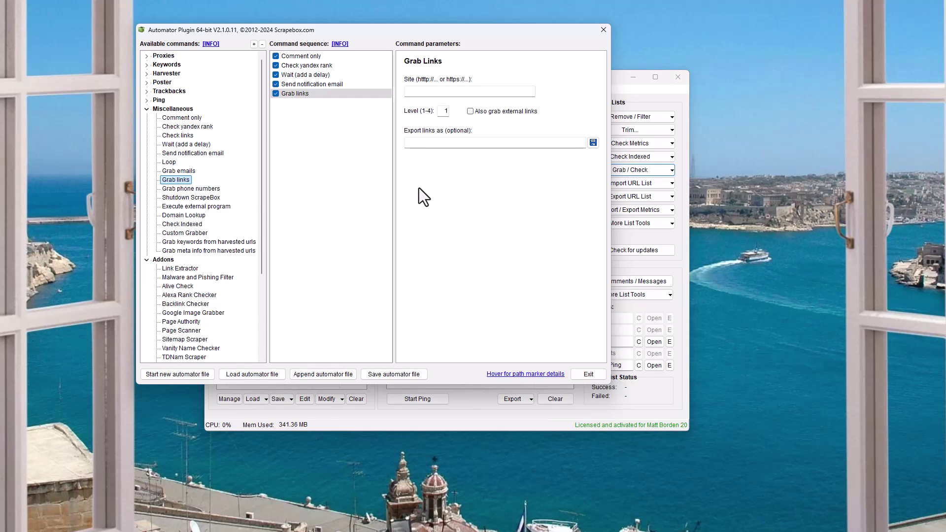
left_click(211, 198)
left_click(216, 207)
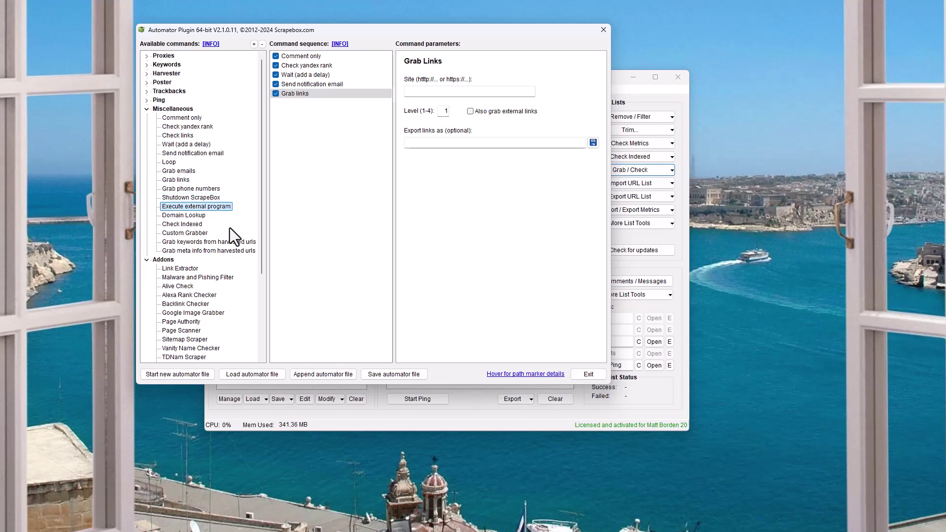
left_click(201, 217)
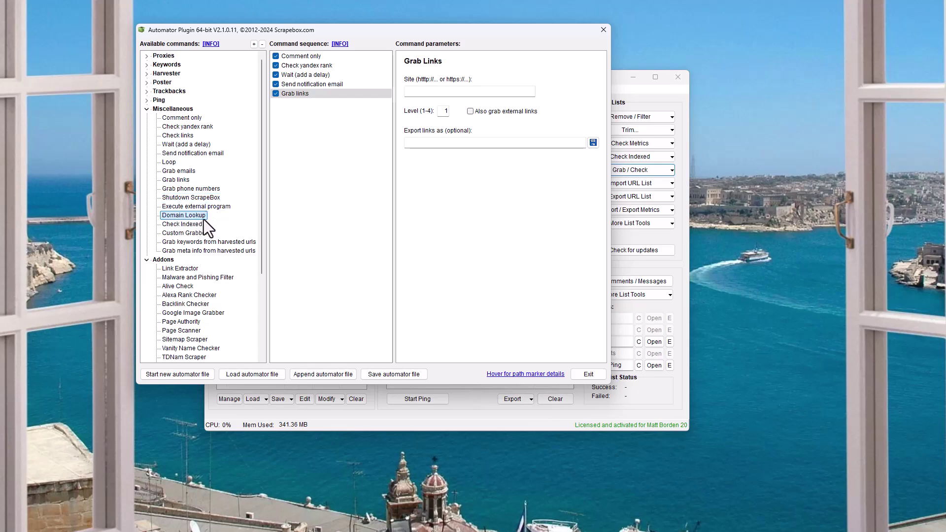
double_click(196, 216)
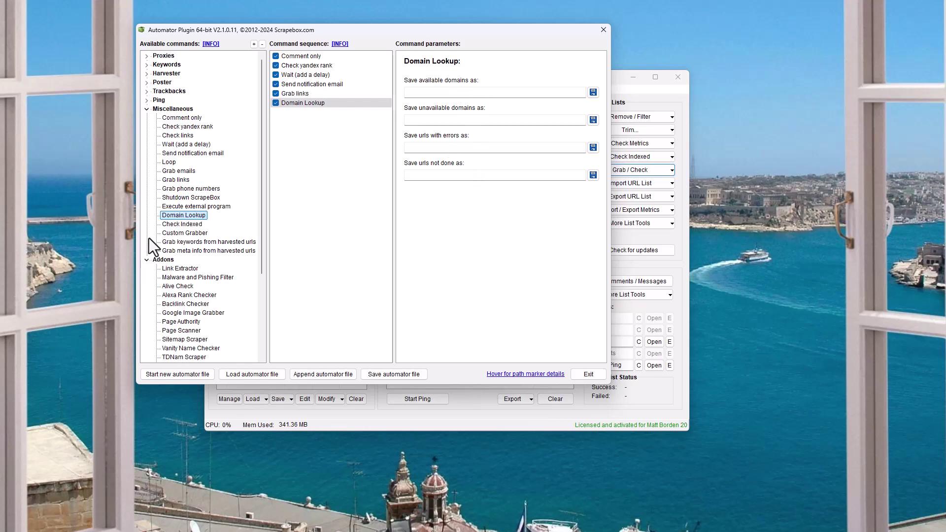
double_click(185, 223)
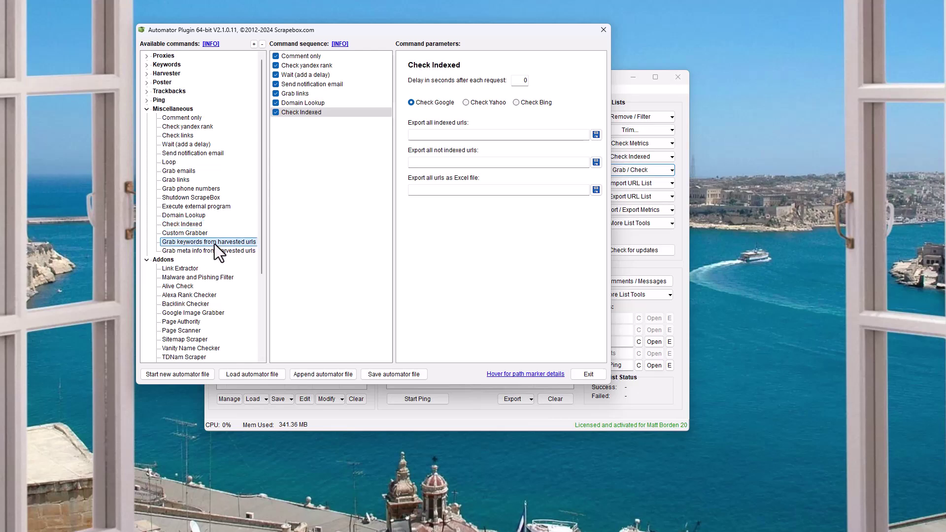
Add the Grab meta info from harvested urls command and compare it with the main window's Grab / Check options
left_click(241, 250)
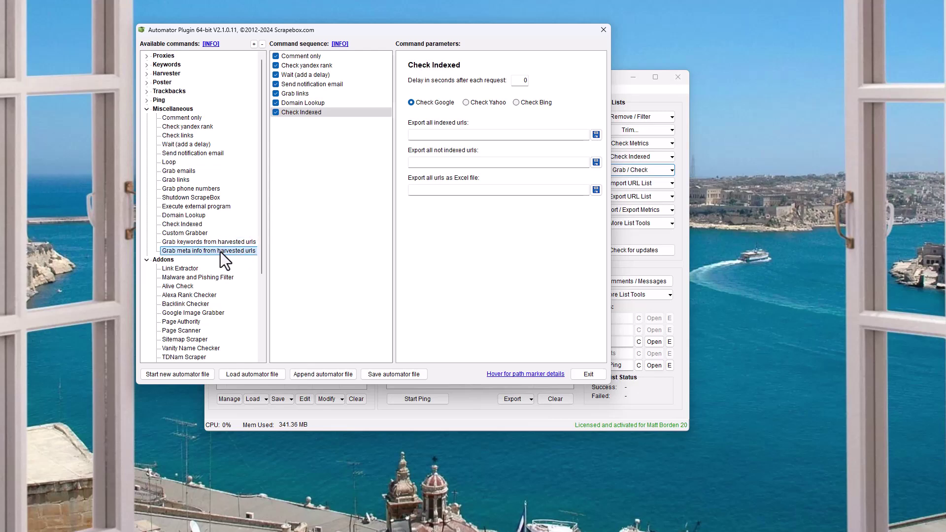
double_click(222, 253)
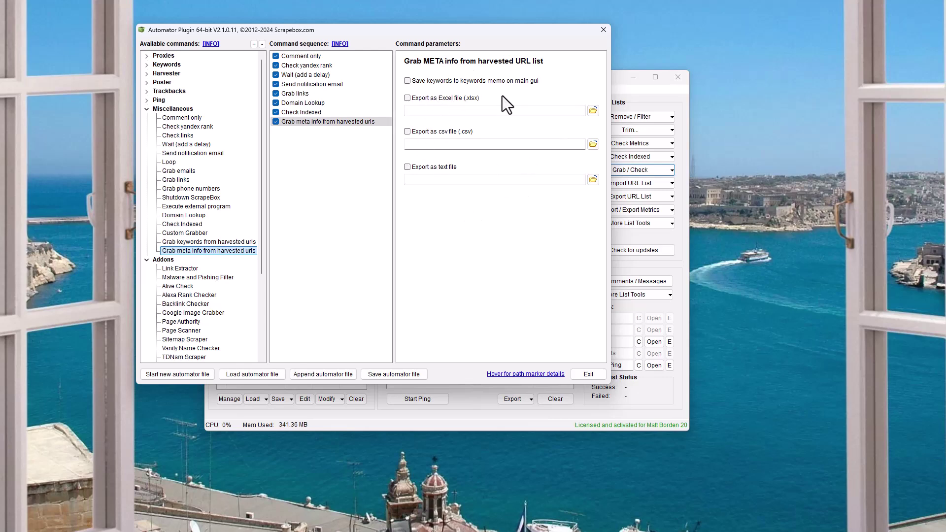
left_click(688, 206)
left_click(632, 170)
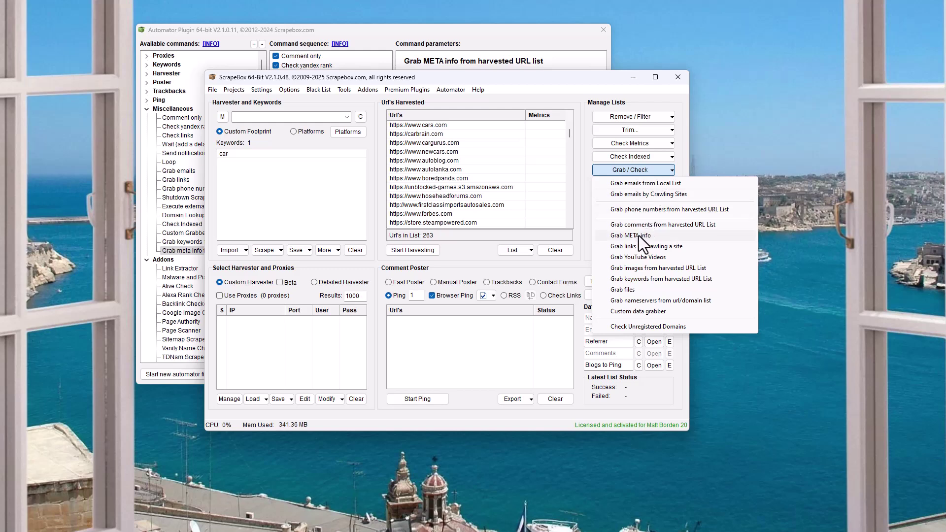
Collapse the Miscellaneous command group and start a new automator file
left_click(148, 109)
left_click(155, 376)
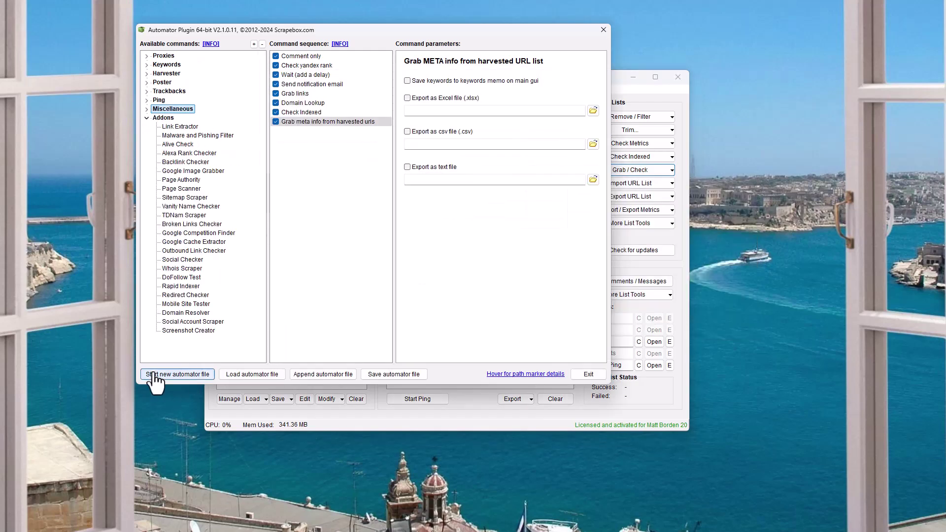
Compare the Addons command group, starting at Link Extractor, with the addons installed in the main window
left_click(188, 128)
left_click(649, 93)
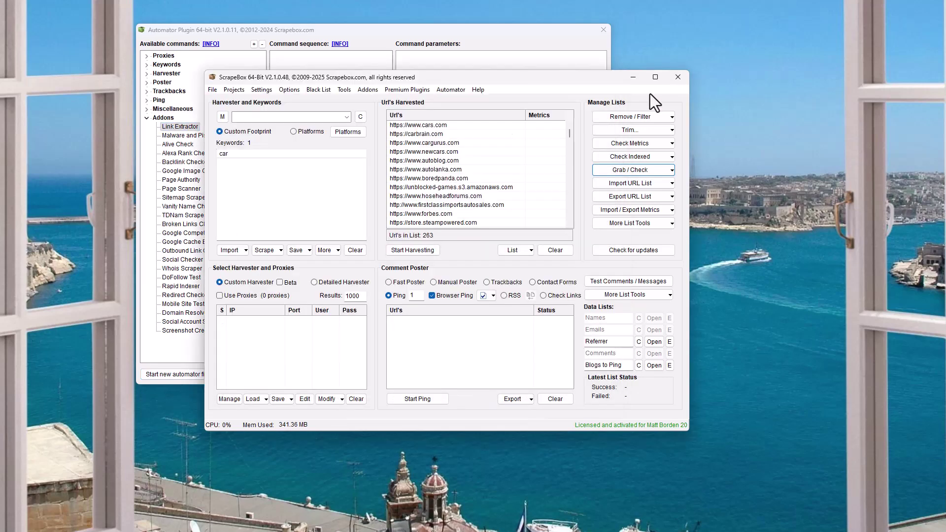
left_click(368, 90)
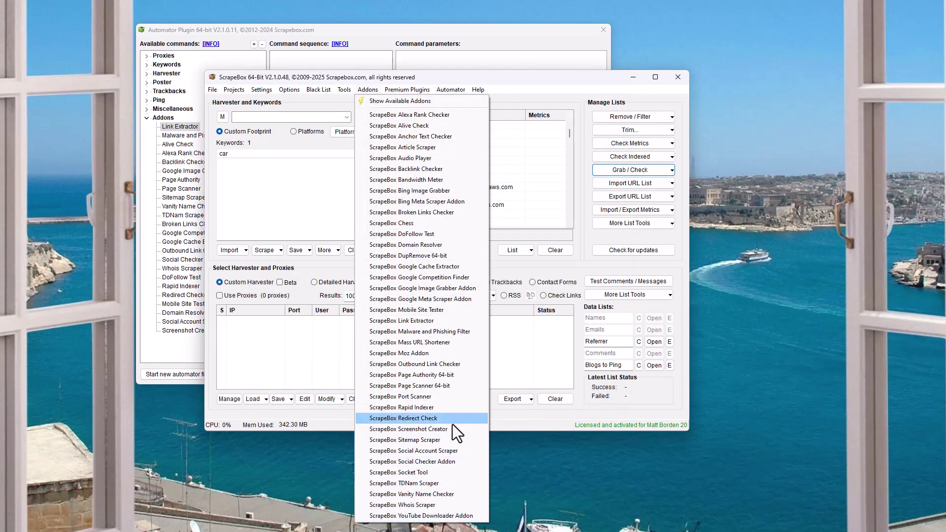
mouse_move(262, 93)
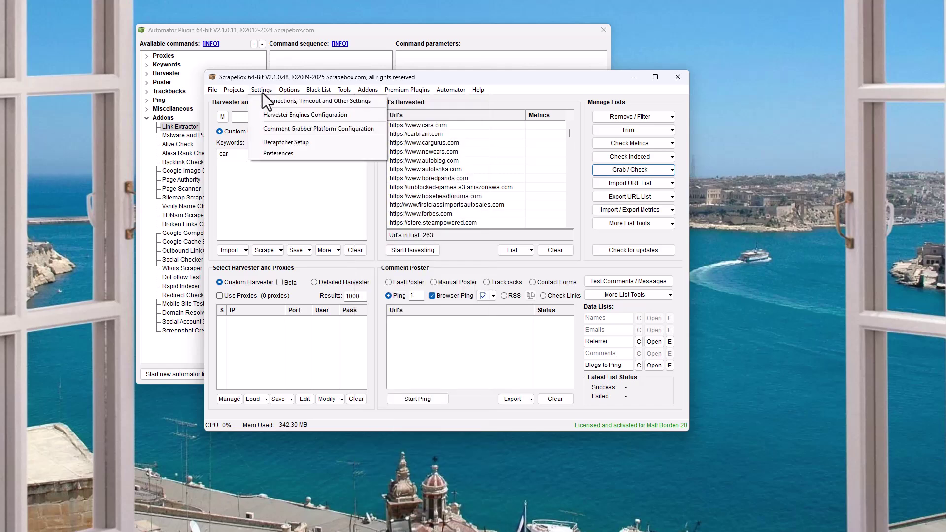
left_click(162, 127)
Review the Malware and Pishing Filter, Alive Check, Alexa Rank Checker and Backlink Checker addon commands
left_click(217, 136)
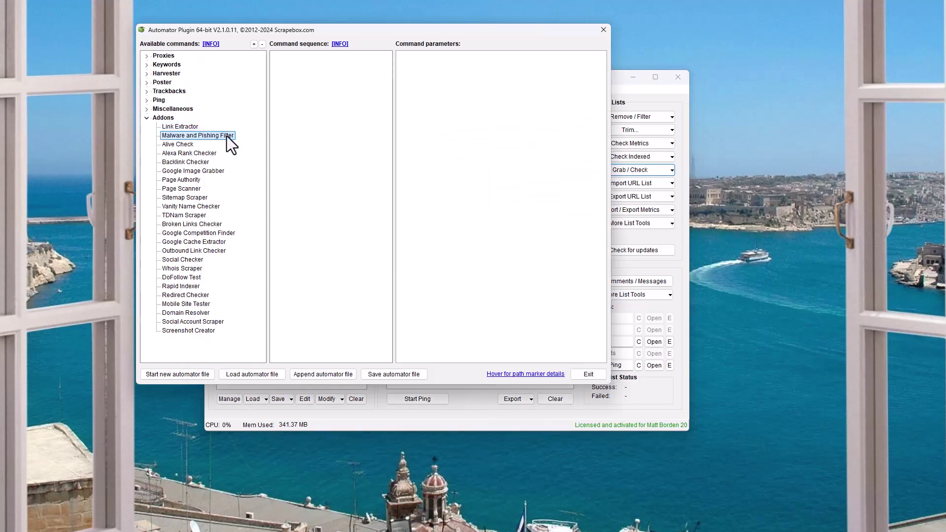
left_click(182, 144)
left_click(195, 152)
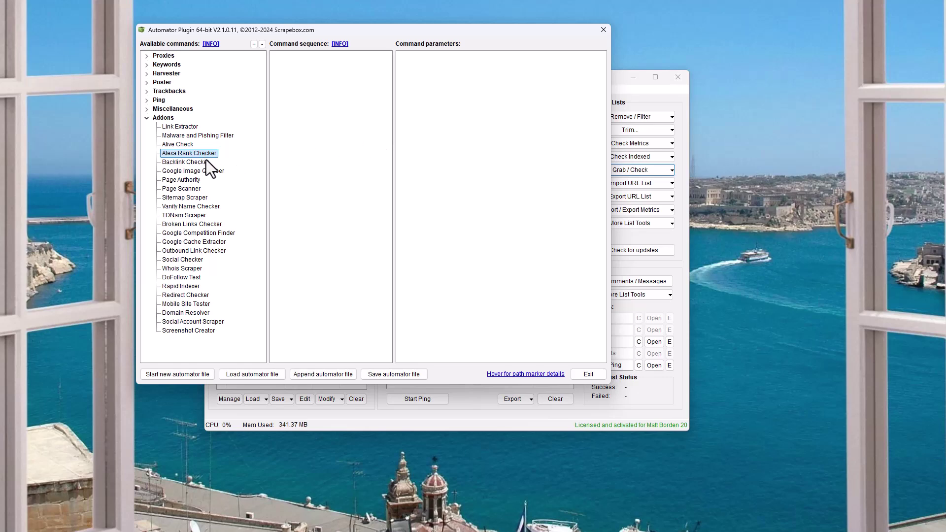
left_click(197, 162)
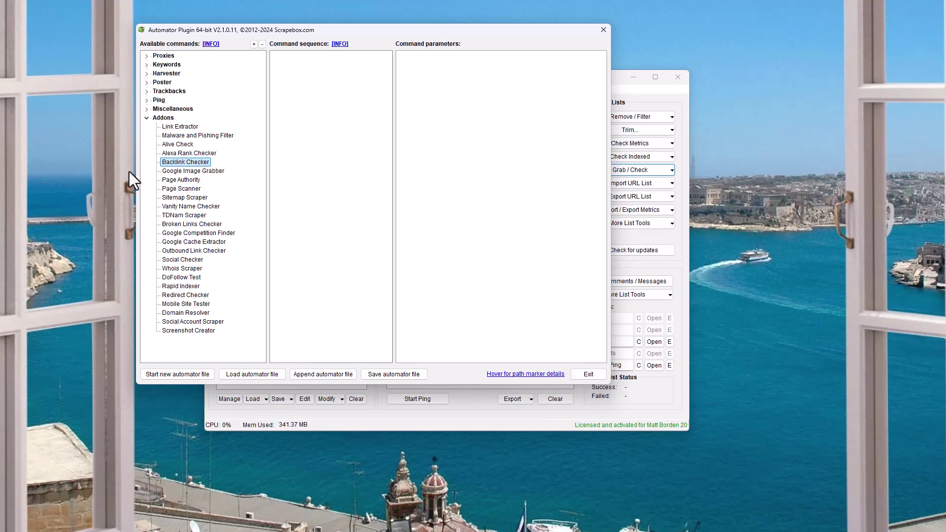
Open the ScrapeBox Backlink Checker addon from the main window to examine its interface
left_click(620, 92)
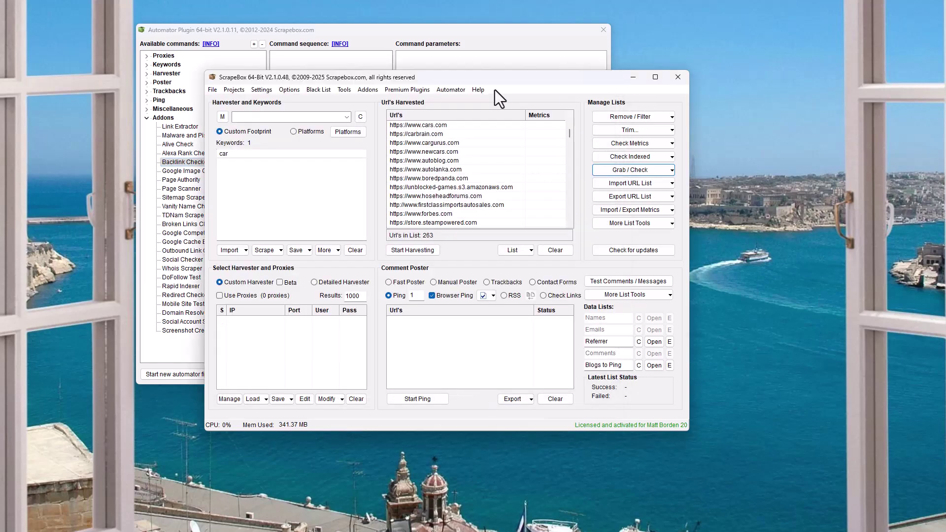
left_click(368, 90)
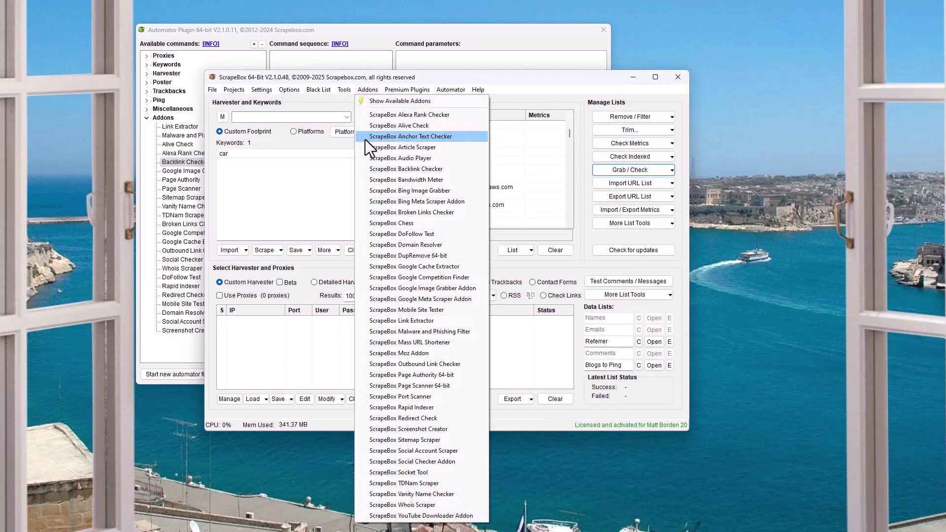
left_click(445, 171)
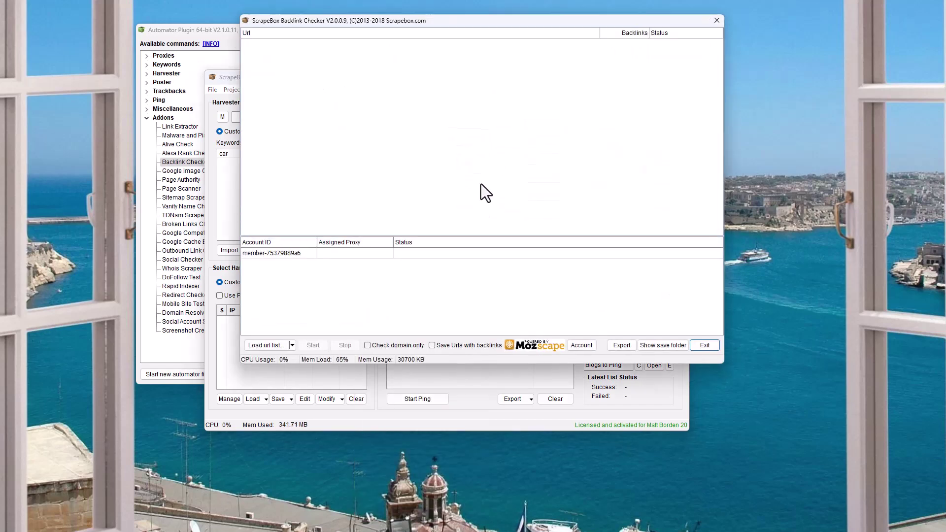
Review the Google Image Grabber, Page Authority, Page Scanner, Sitemap Scraper and Vanity Name Checker addon commands
left_click(176, 171)
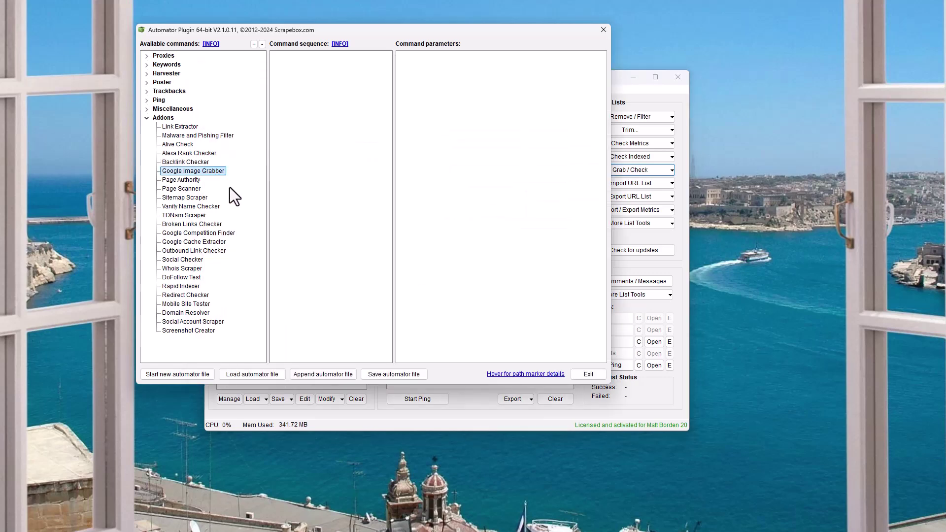
left_click(197, 180)
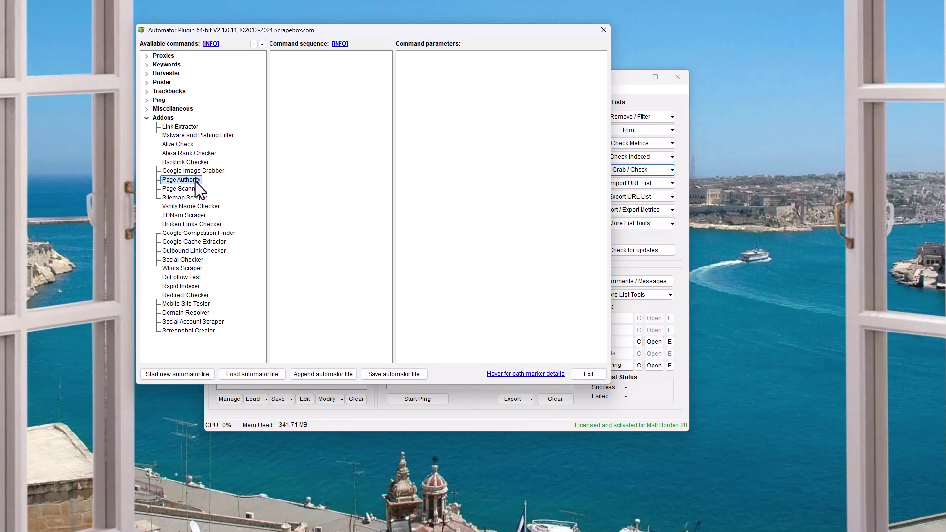
left_click(191, 189)
left_click(201, 198)
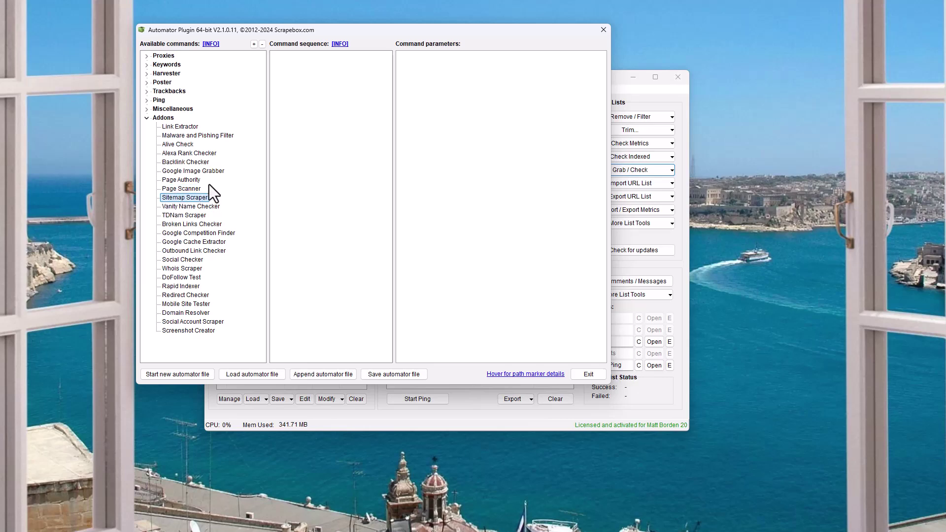
left_click(211, 206)
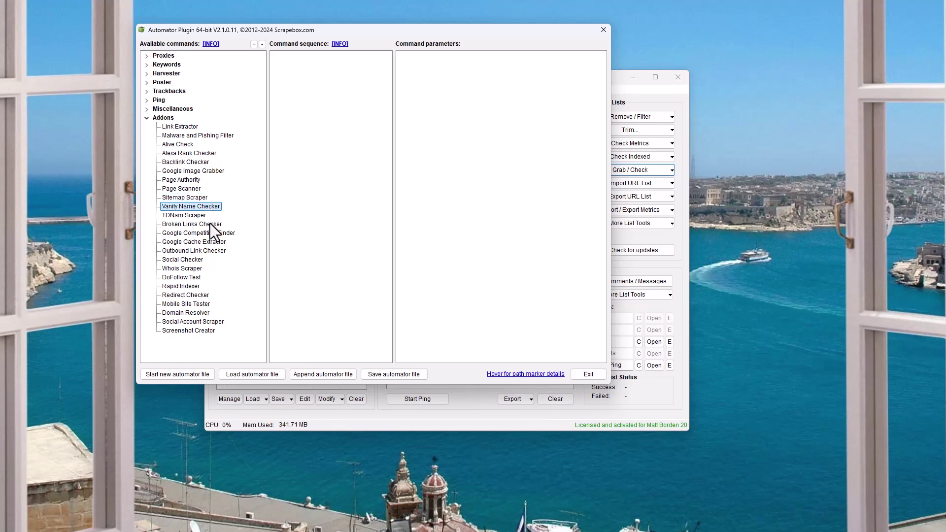
Open the ScrapeBox Vanity Name Checker addon from the main window and examine its platform definitions
left_click(657, 413)
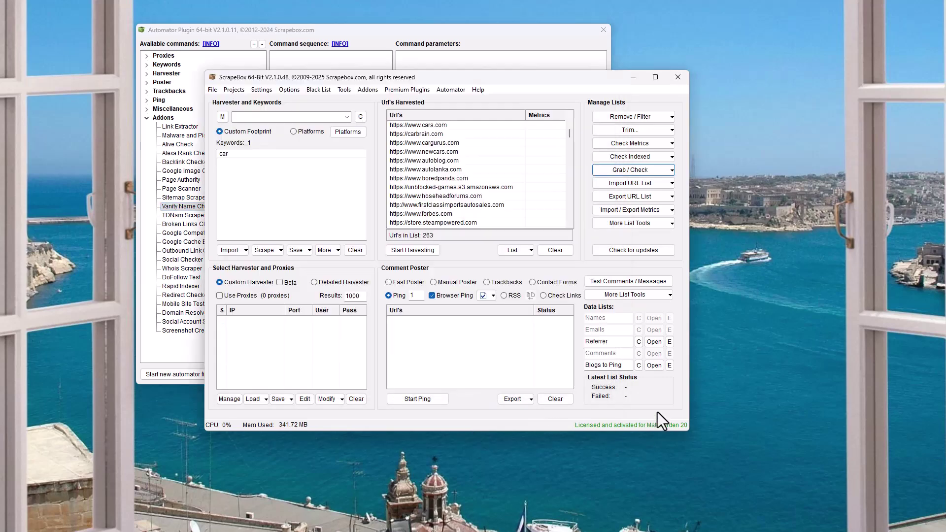
left_click(367, 90)
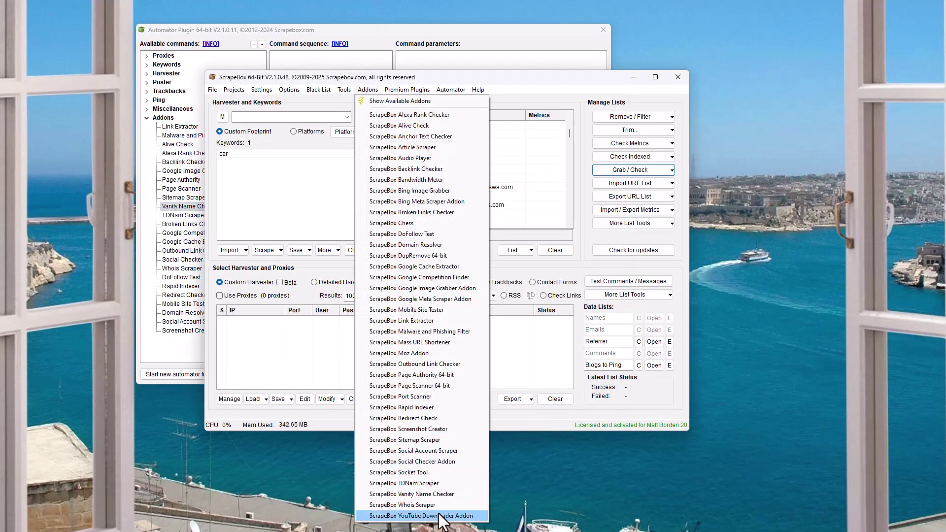
left_click(434, 494)
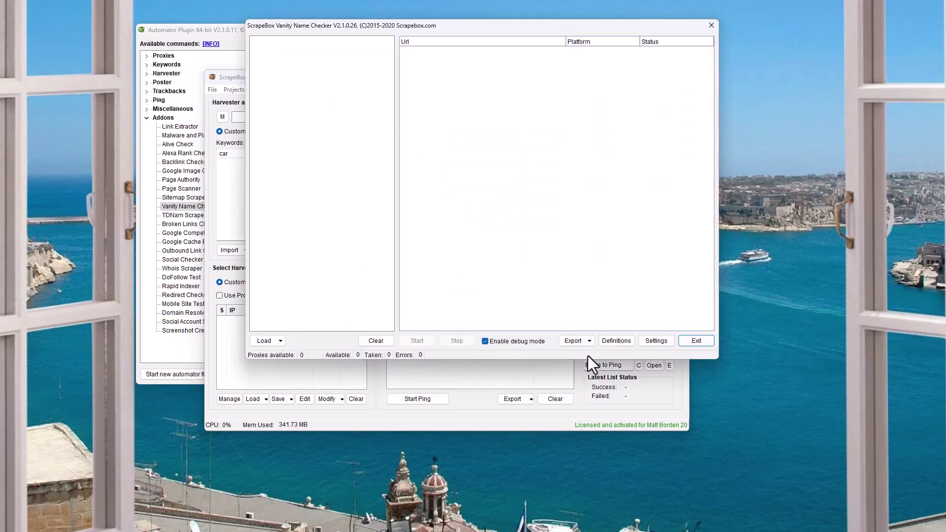
left_click(616, 340)
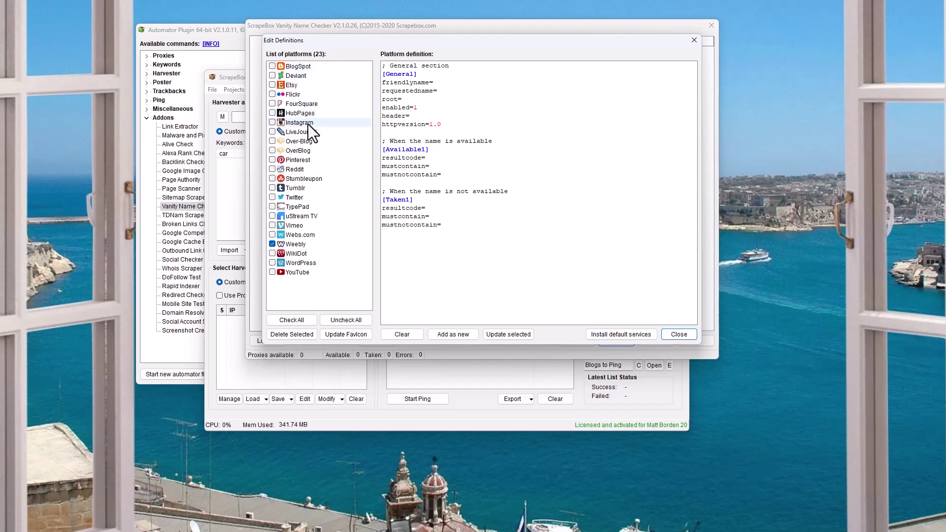
left_click(679, 334)
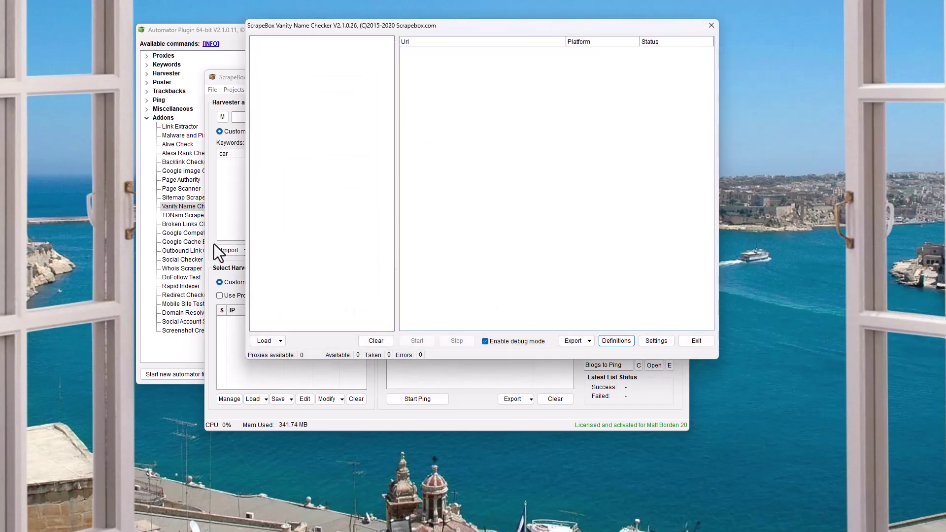
Review the TDNam Scraper, Broken Links Checker and Google Competition Finder addon commands in the Automator
left_click(193, 206)
left_click(197, 217)
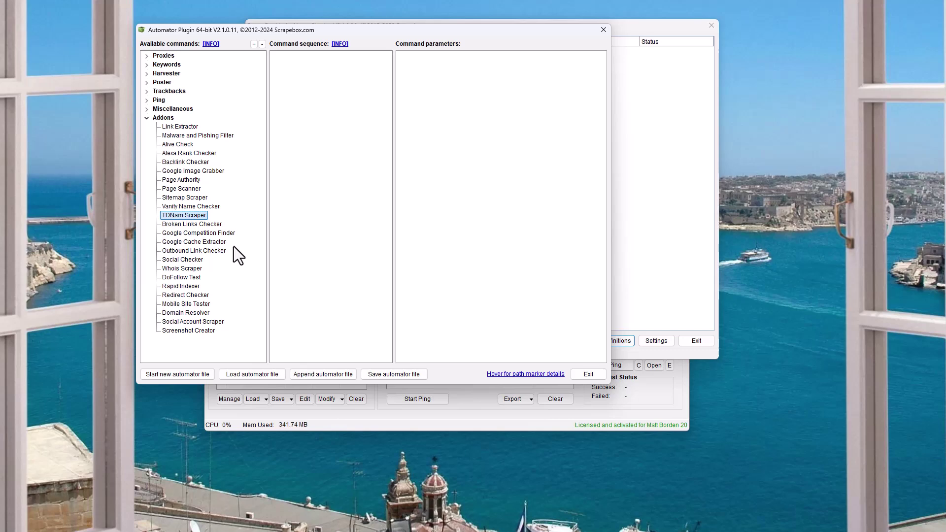
left_click(197, 225)
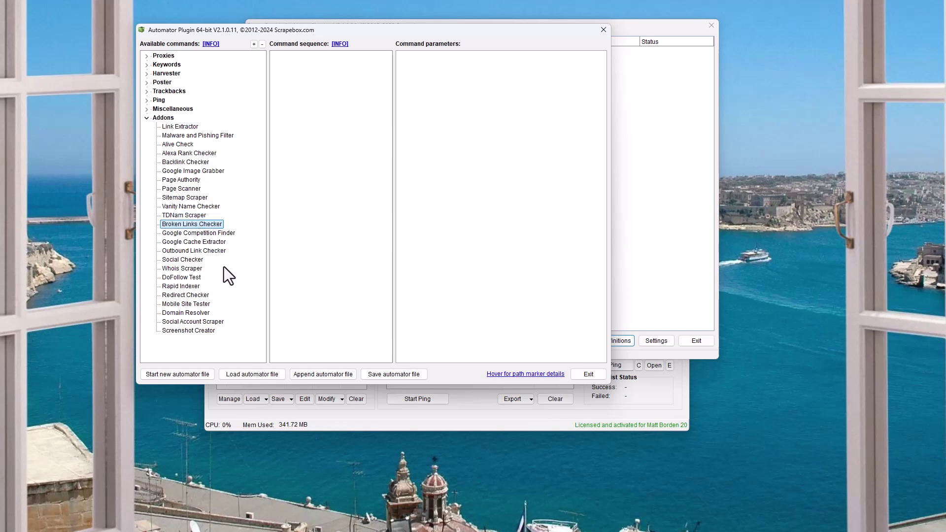
left_click(226, 232)
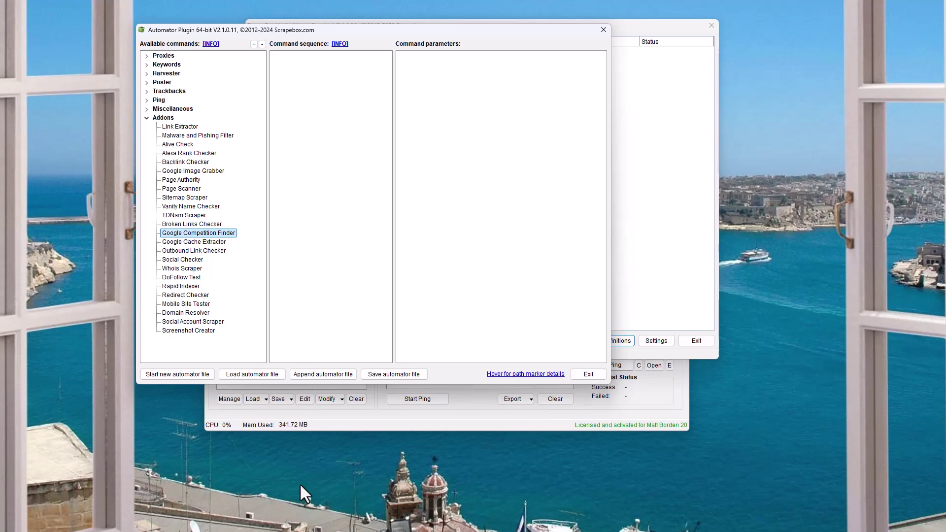
Add the Google Cache Extractor and Social Checker addon commands to the command sequence
left_click(221, 242)
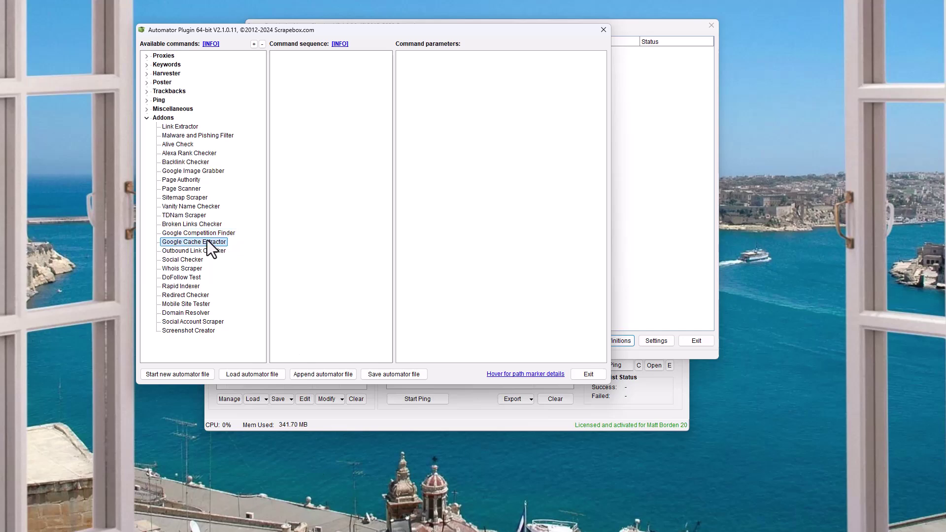
left_click_drag(207, 240, 306, 101)
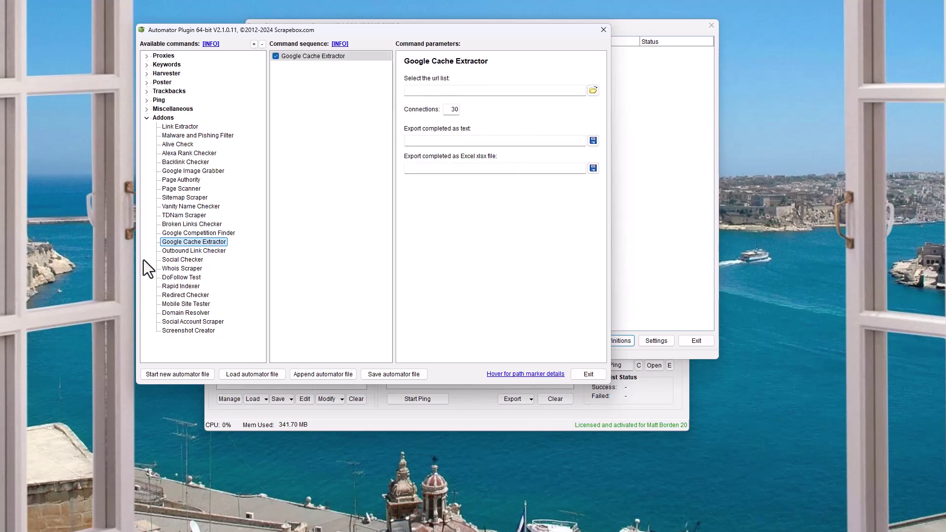
left_click(195, 251)
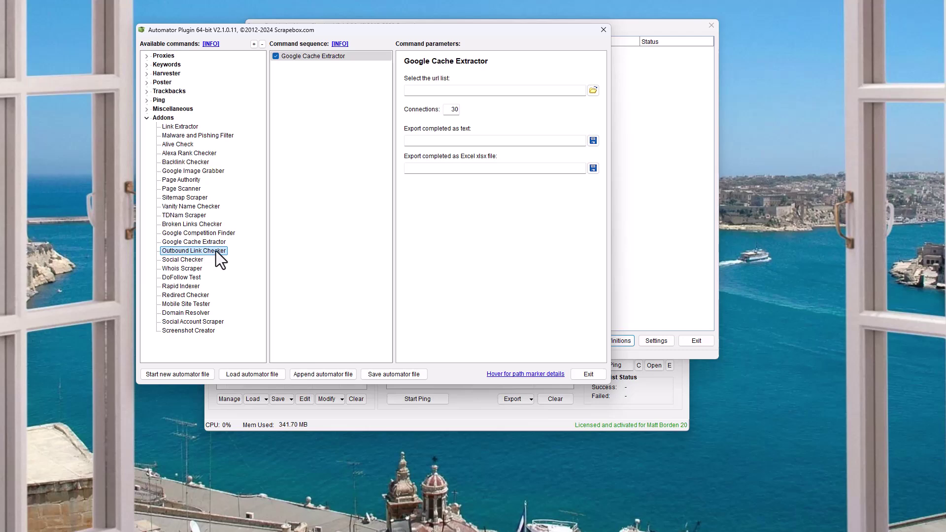
double_click(190, 260)
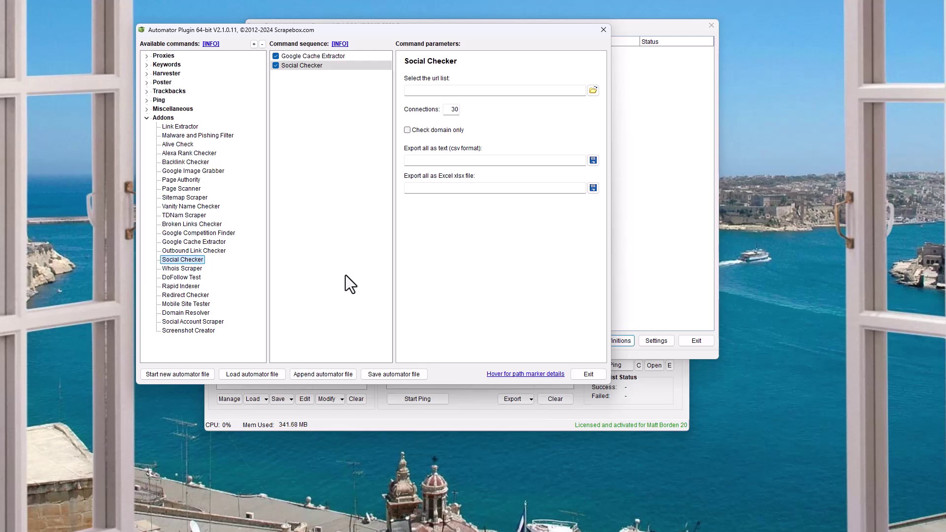
Review the Whois Scraper, DoFollow Test, Rapid Indexer, Redirect Checker and Mobile Site Tester addon commands
left_click(193, 270)
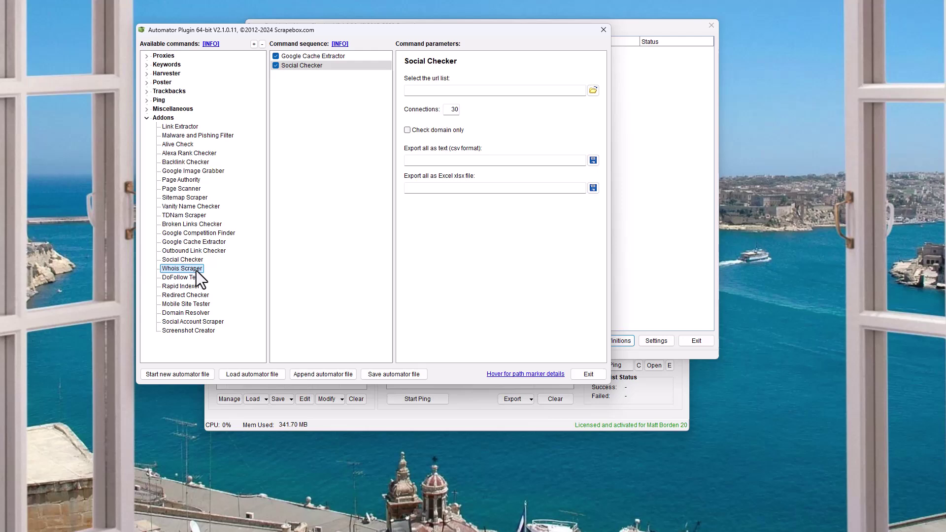
left_click(198, 277)
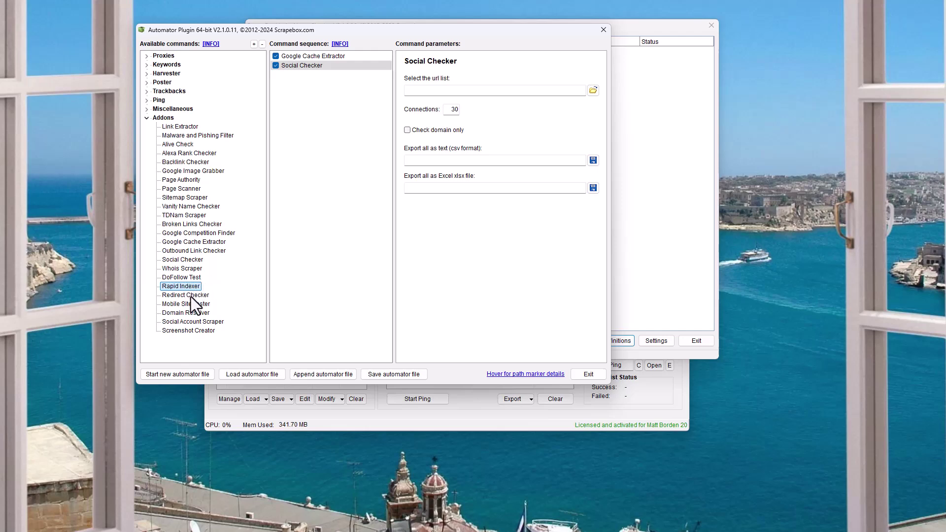
left_click(202, 295)
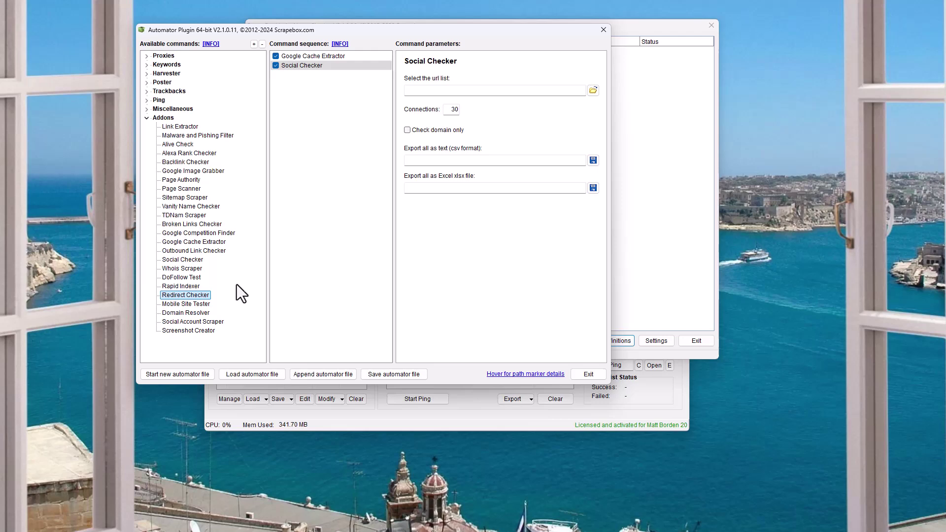
left_click(195, 303)
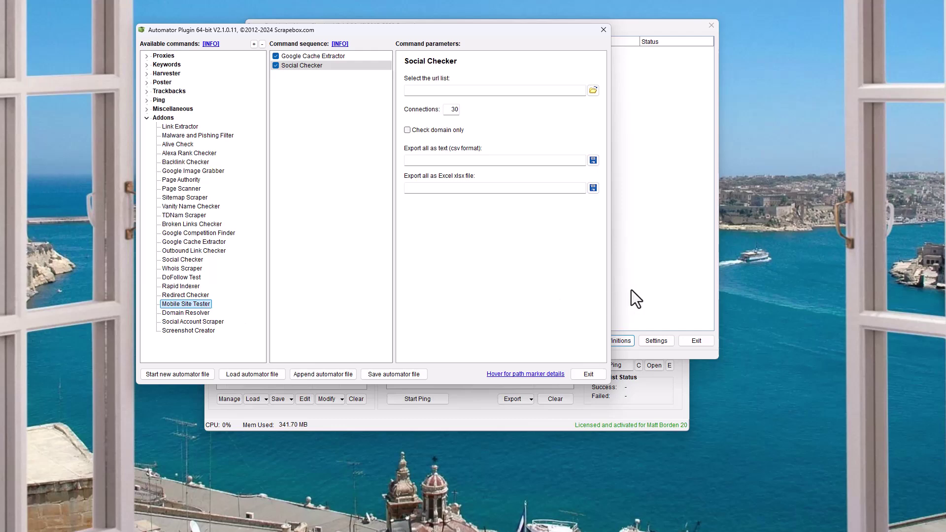
Open the ScrapeBox Mobile Site Tester addon from the main window to examine its interface, and close it
left_click(566, 401)
left_click(371, 89)
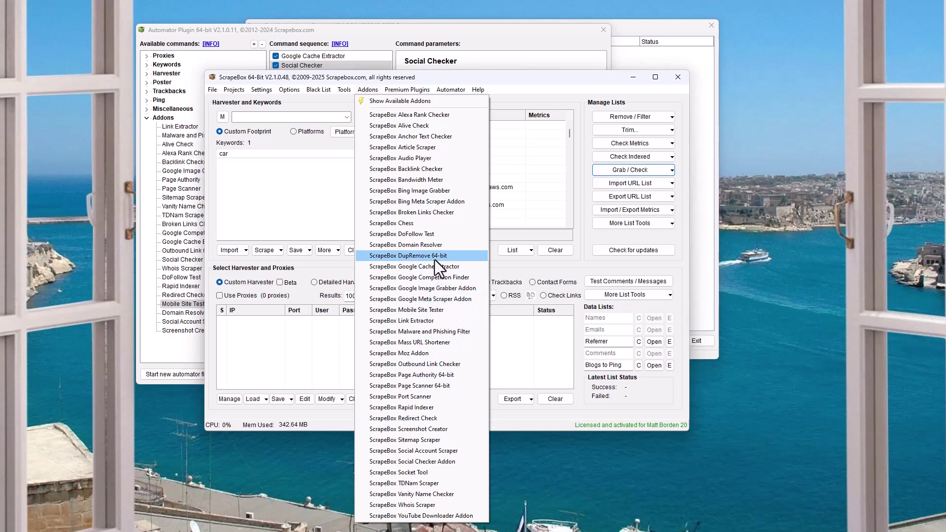
left_click(444, 310)
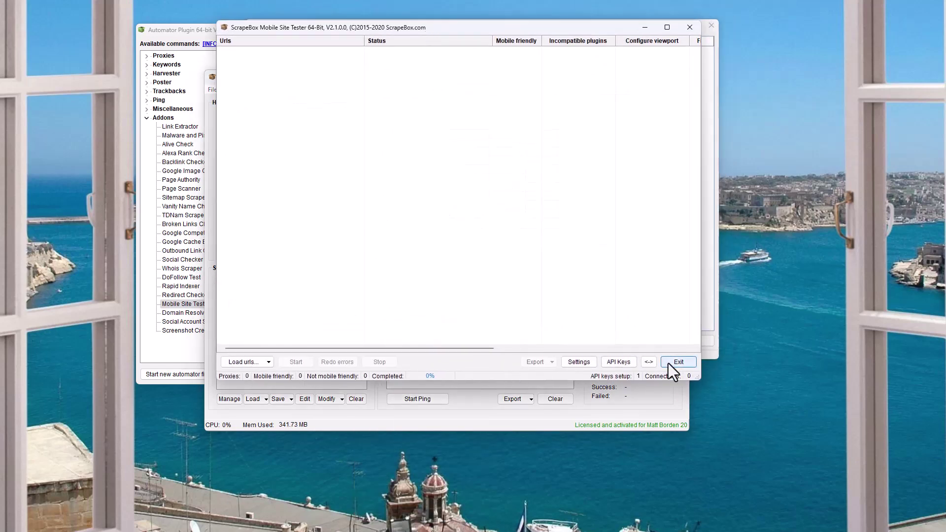
left_click(673, 366)
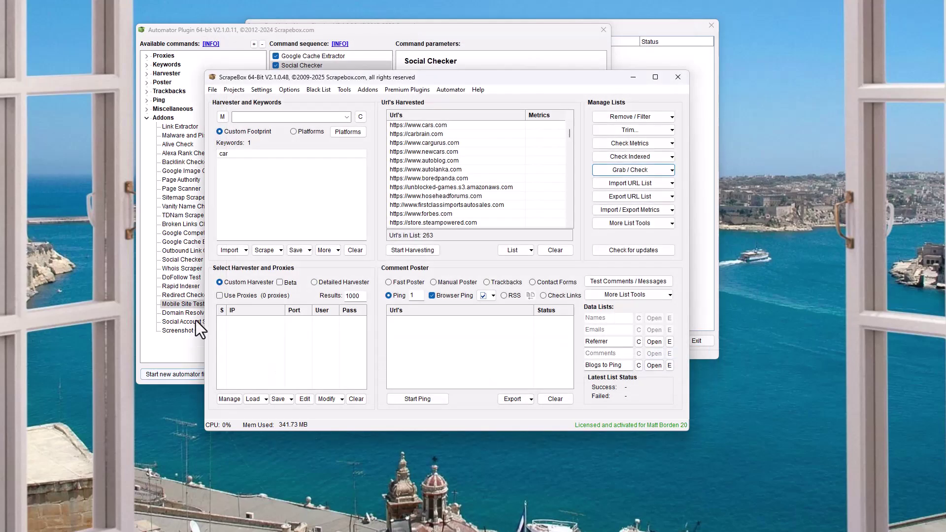
Add the Domain Resolver and Social Account Scraper addon commands to the automator's command sequence
left_click(198, 315)
double_click(200, 315)
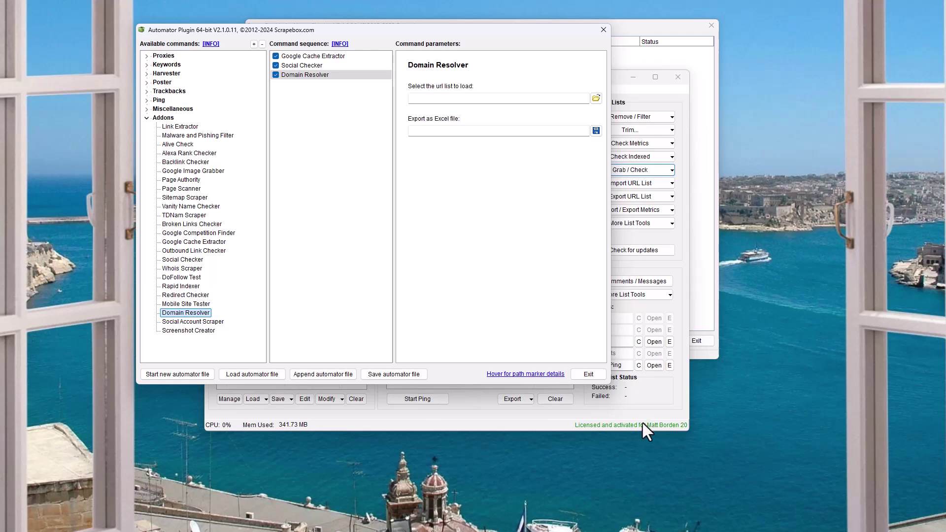
left_click(199, 321)
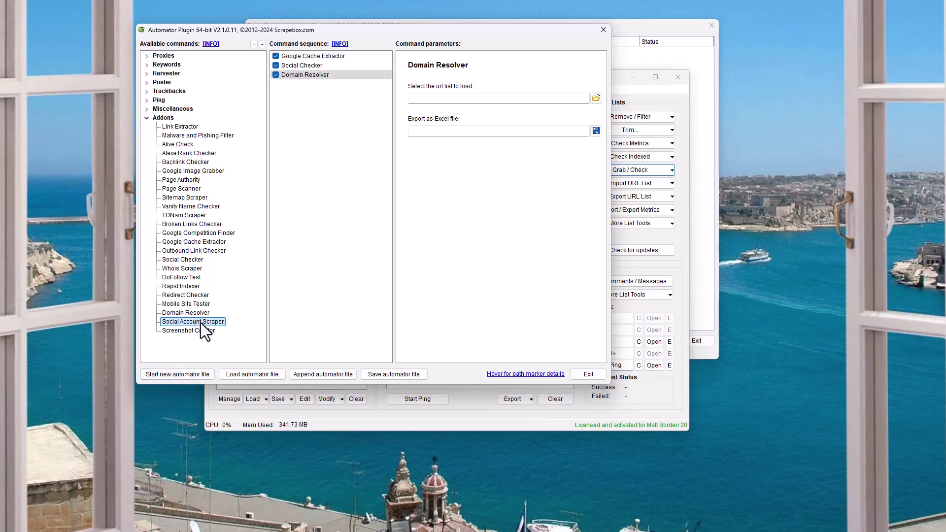
double_click(201, 323)
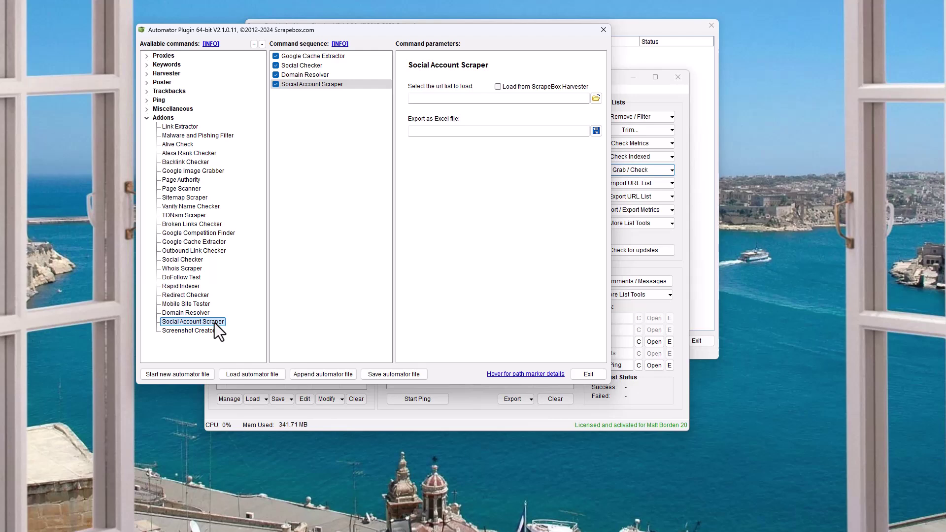
Open the ScrapeBox Social Checker addon from the main window to examine which social metrics it checks, and close it
left_click(190, 260)
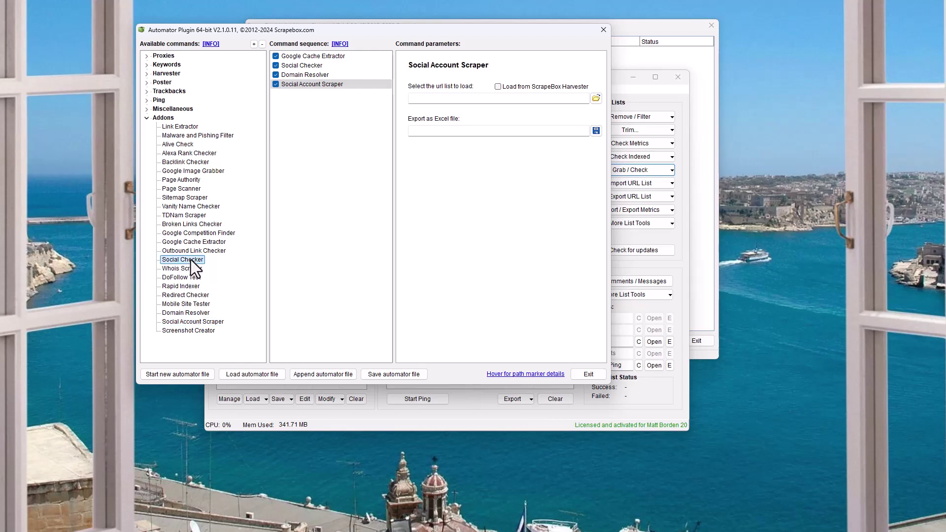
left_click(683, 241)
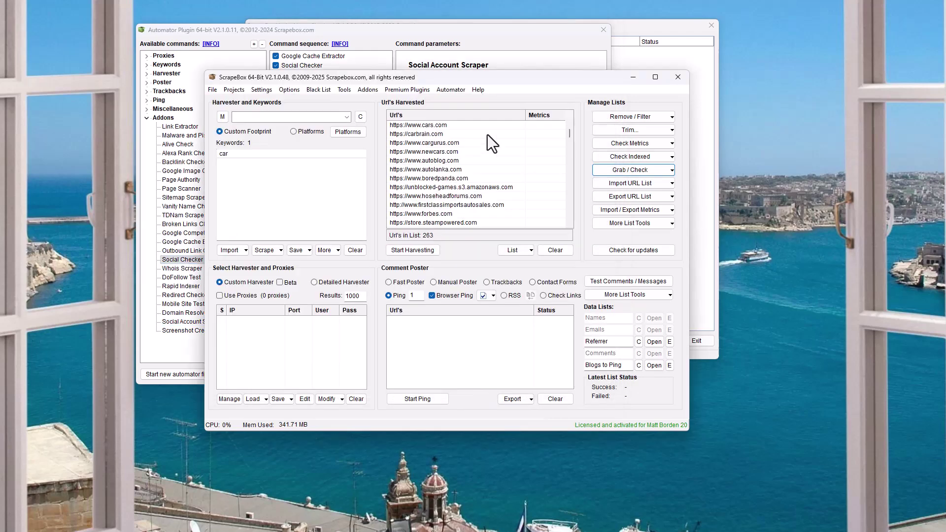
left_click(367, 90)
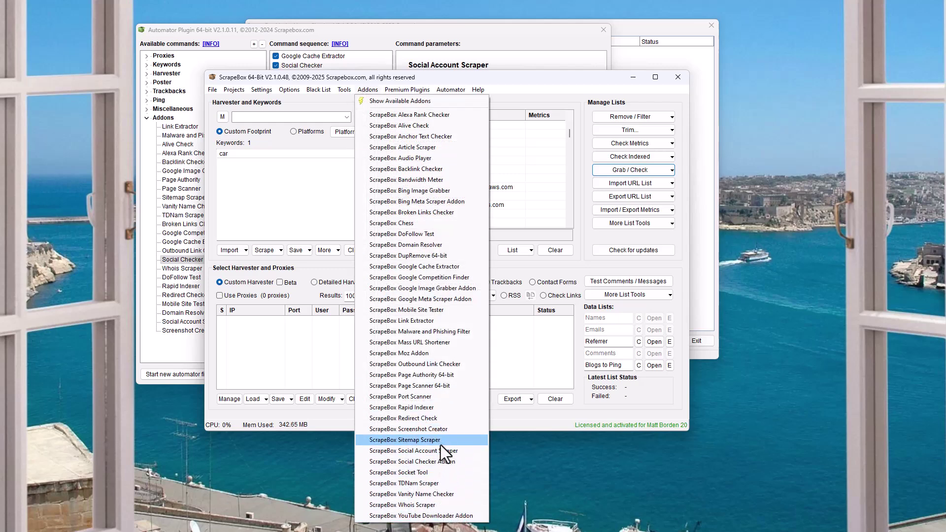
left_click(430, 462)
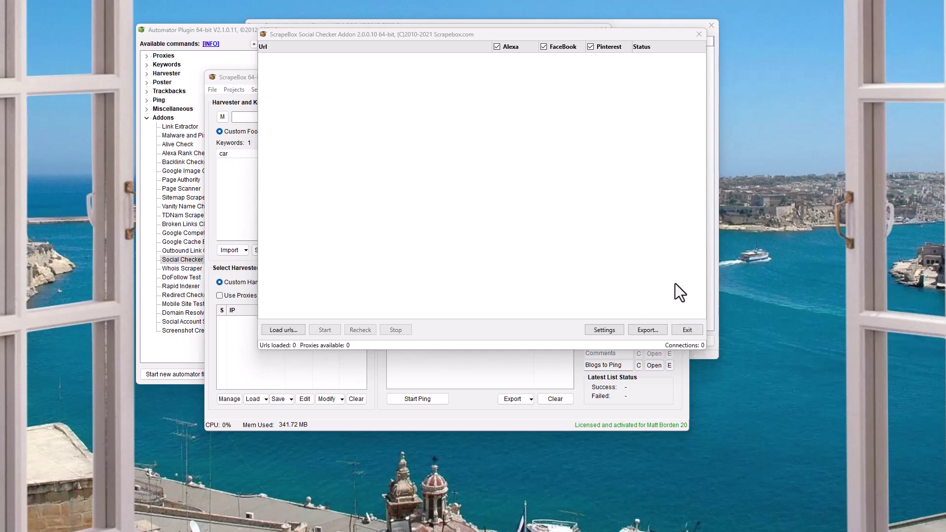
left_click(686, 330)
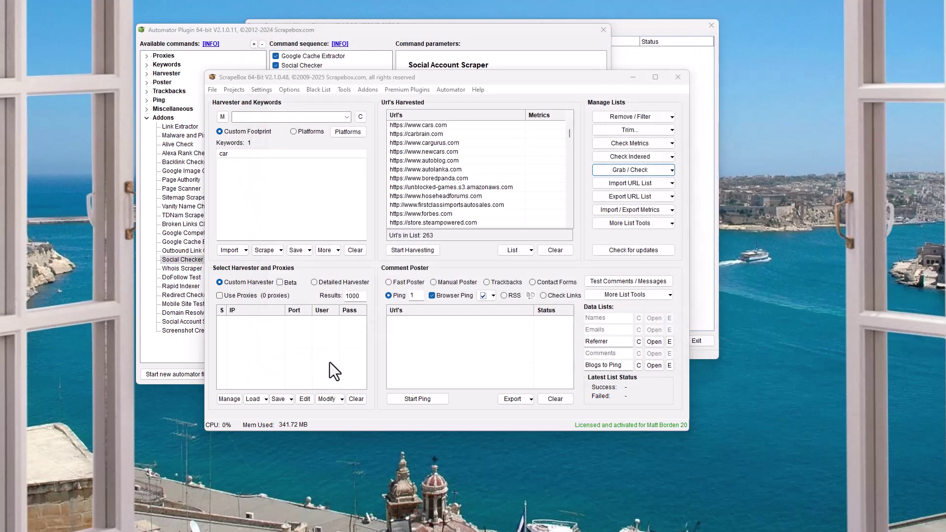
Finish reviewing the addon commands with Screenshot Creator and collapse the Addons command group in the Automator
left_click(199, 283)
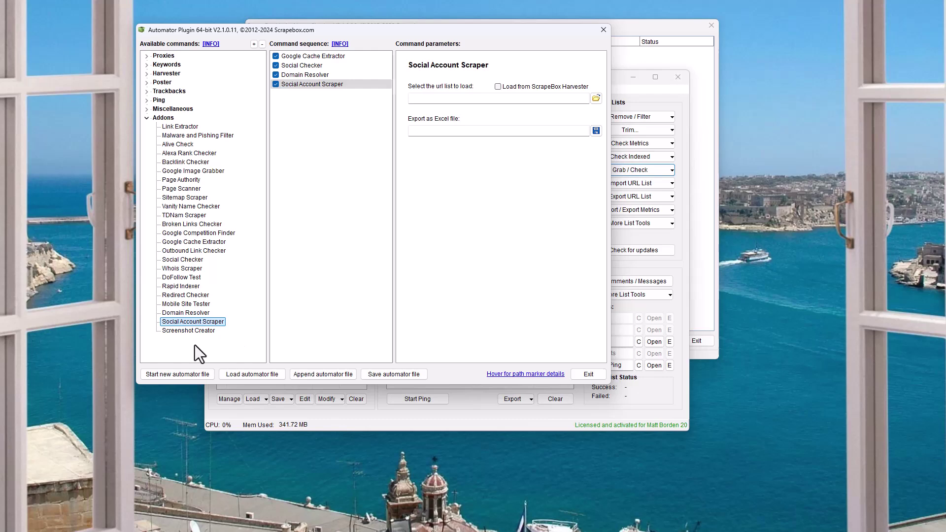
left_click(206, 331)
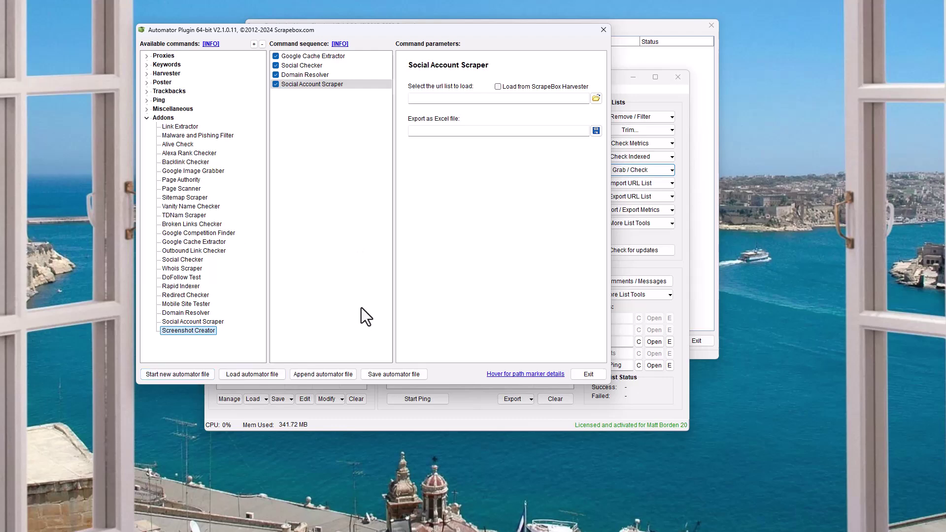
double_click(163, 117)
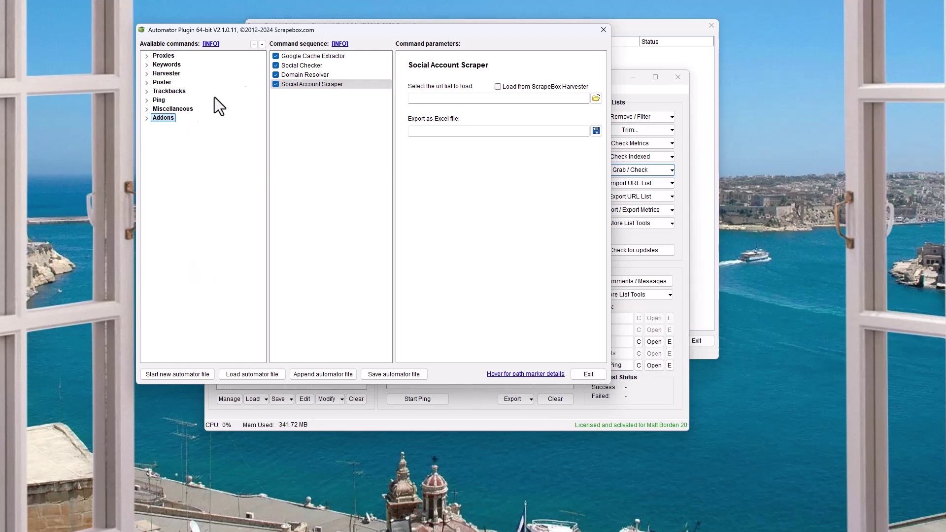
left_click_drag(322, 28, 403, 79)
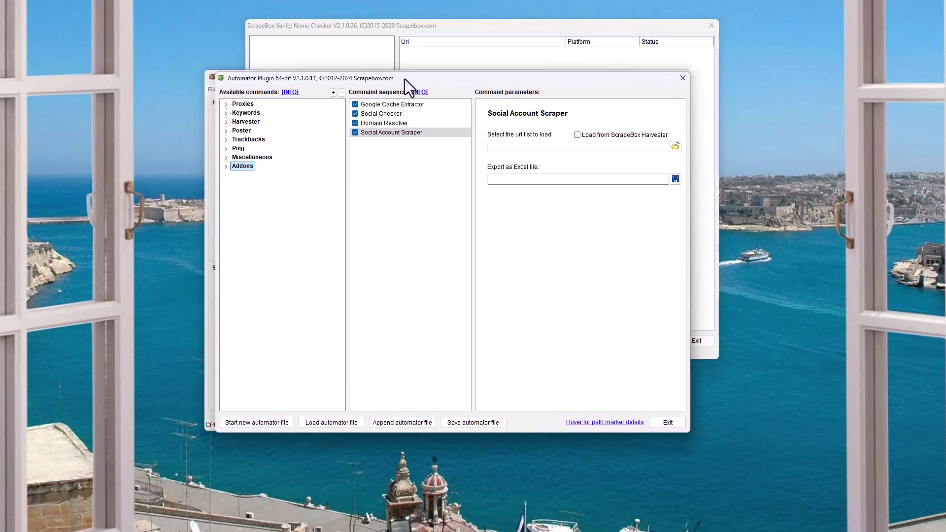